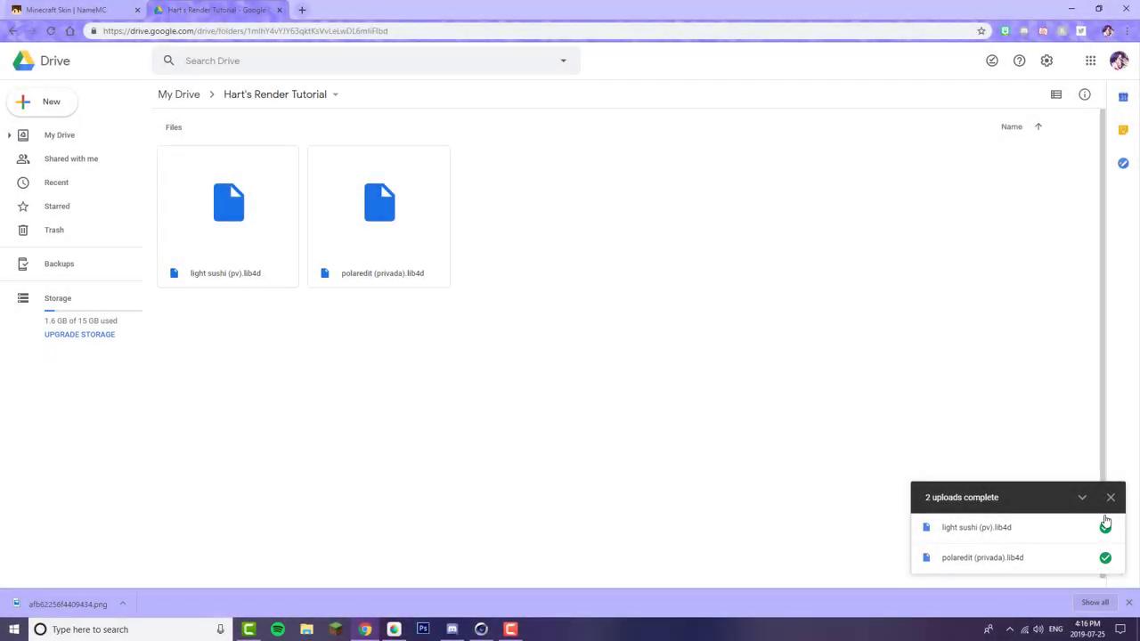
- Dismiss the upload notice and examine the character skin's 3D preview on the NameMC page
left_click(1110, 498)
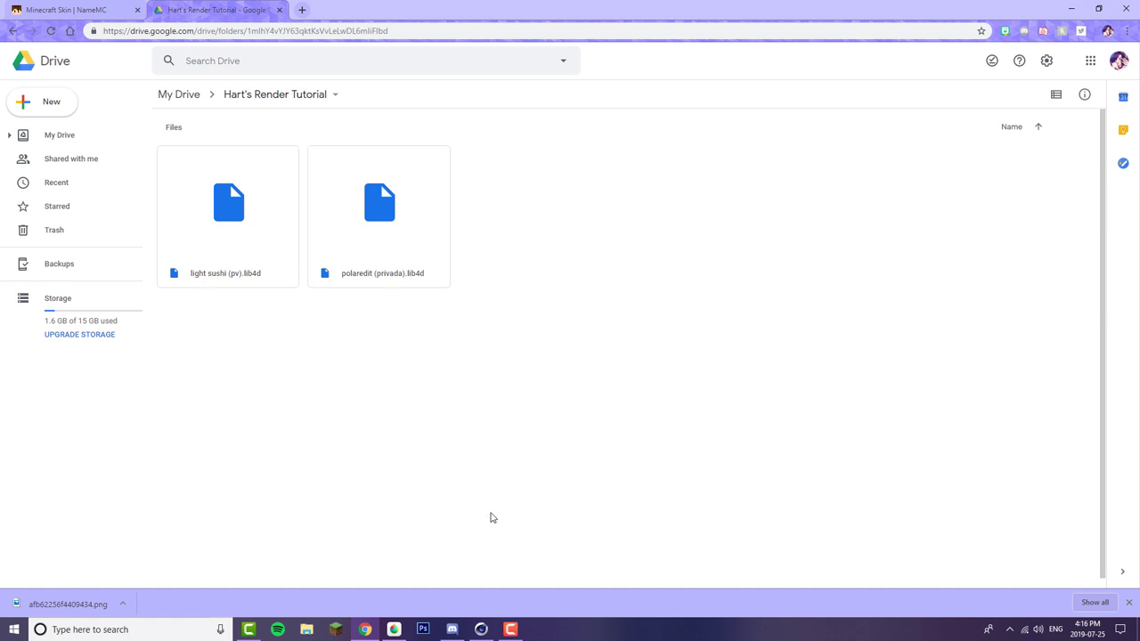
left_click(98, 10)
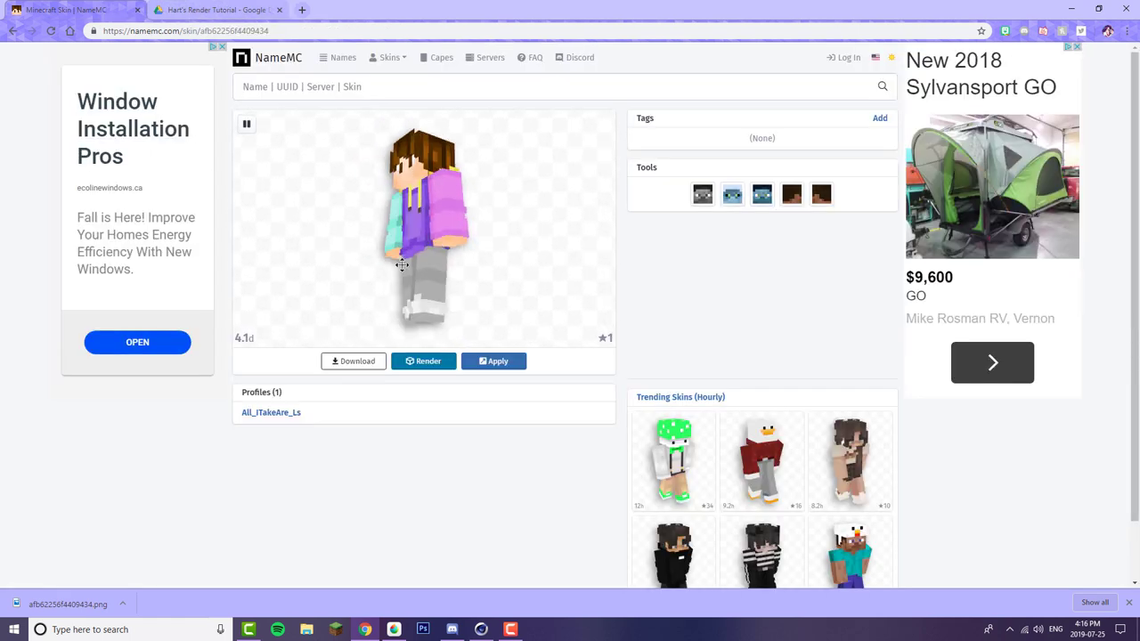
left_click_drag(494, 264, 451, 234)
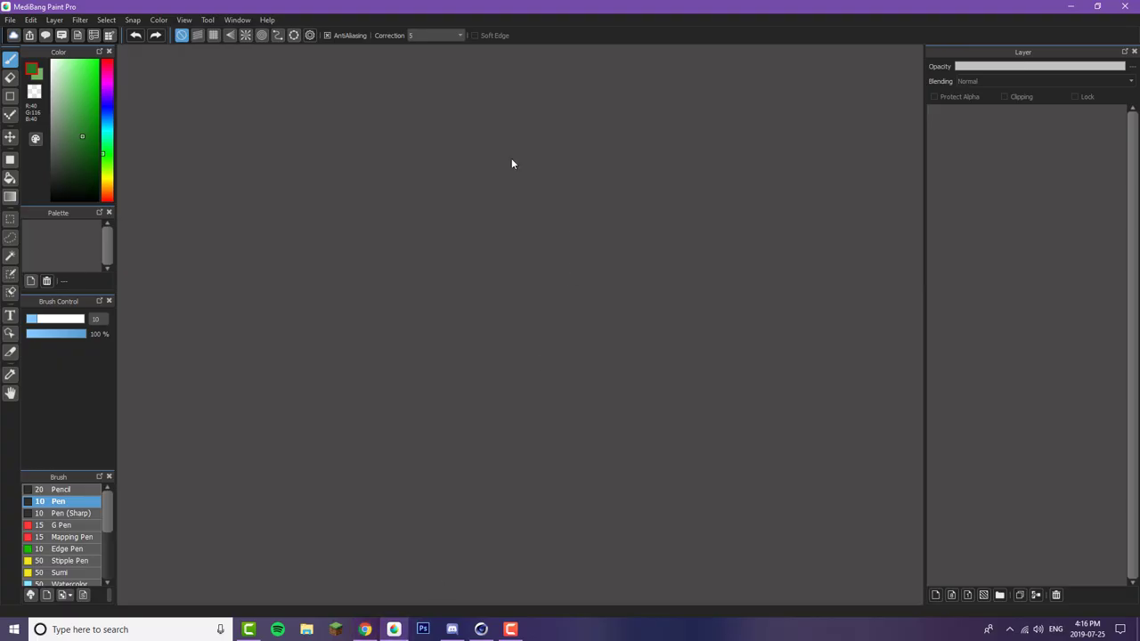
- In MediBang Paint Pro, open the skin image afb62256f4409434.png from the SR Skins folder
left_click(5, 18)
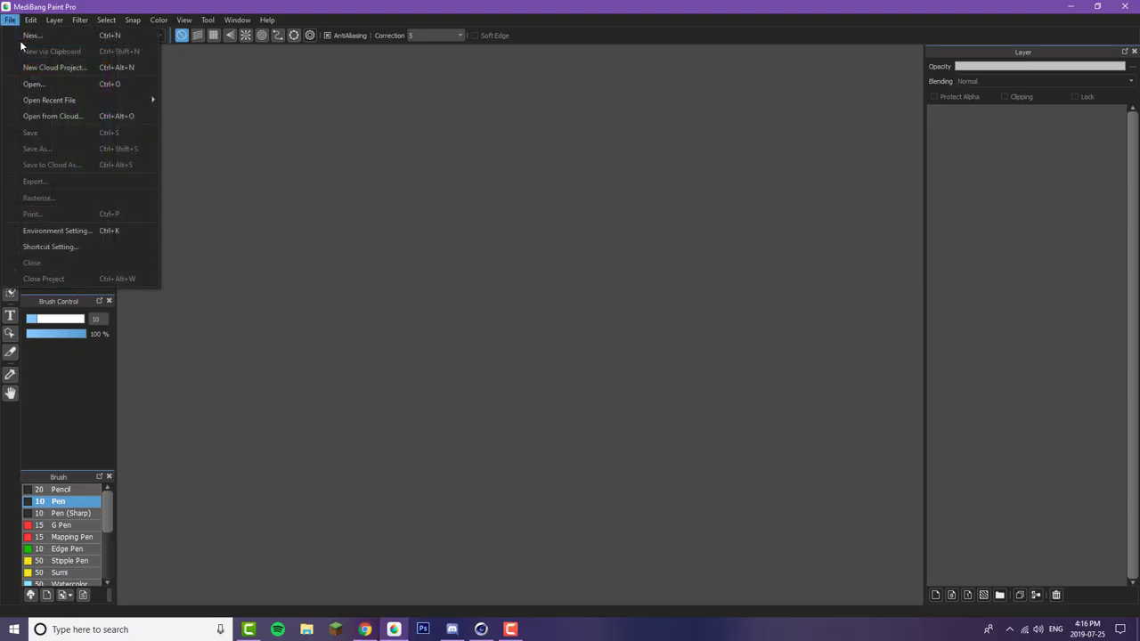
left_click(41, 81)
scroll(518, 248, "down", 5)
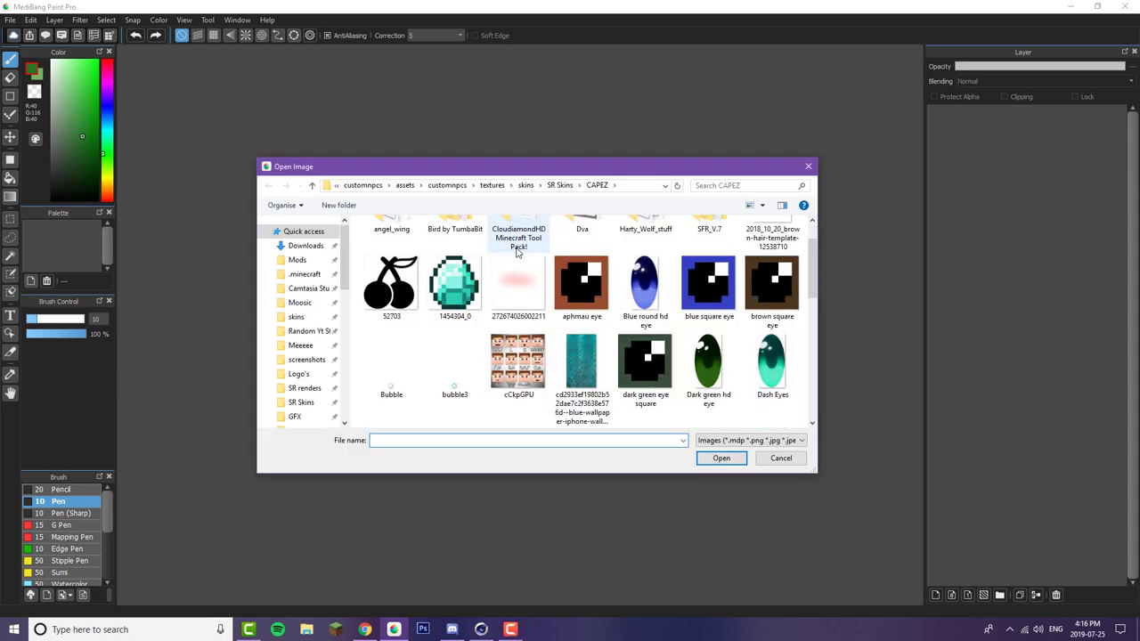
left_click(304, 388)
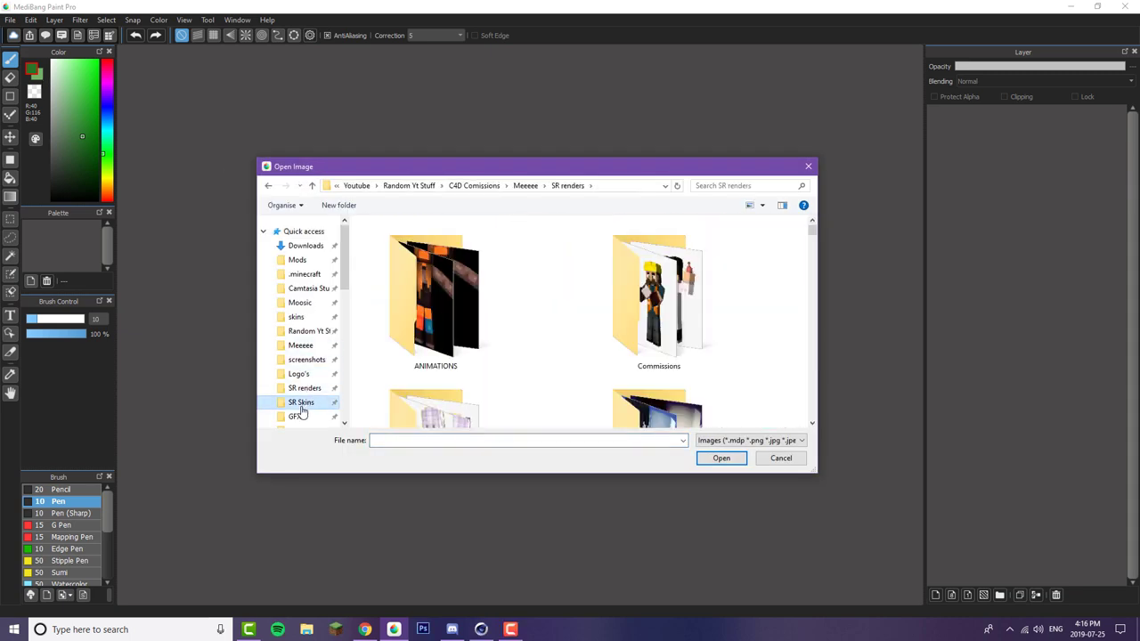
left_click(301, 402)
scroll(392, 418, "down", 1)
scroll(561, 350, "down", 2)
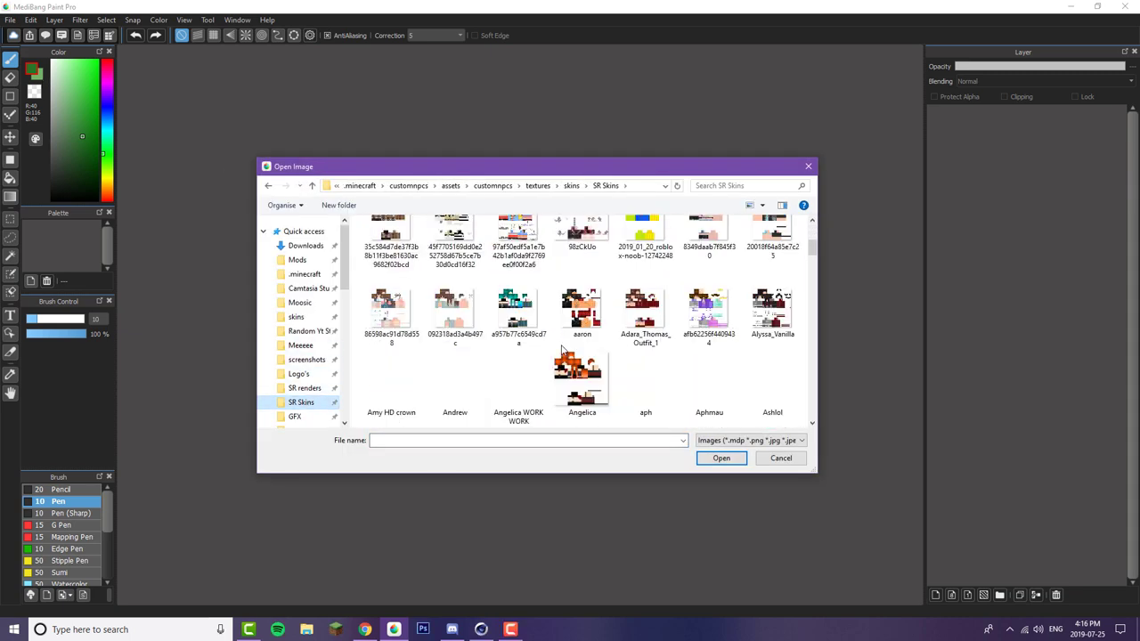
double_click(709, 341)
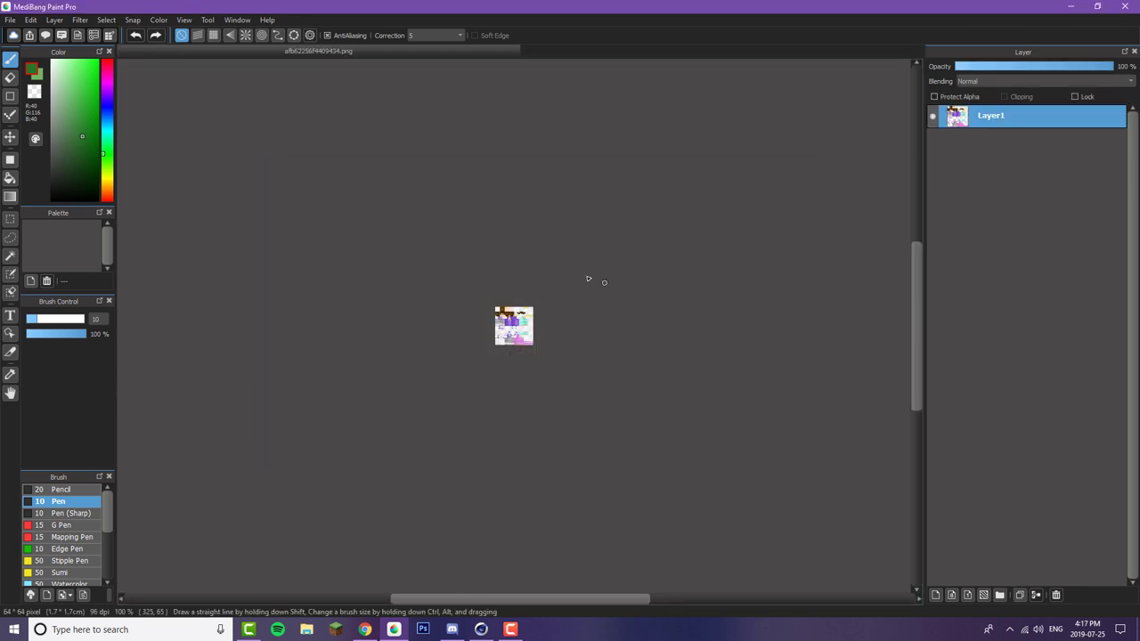
- Sample the face's light skin tone and bucket-fill the shaded skin pixels around the lower face with it, with anti-aliasing off
scroll(493, 246, "up", 1)
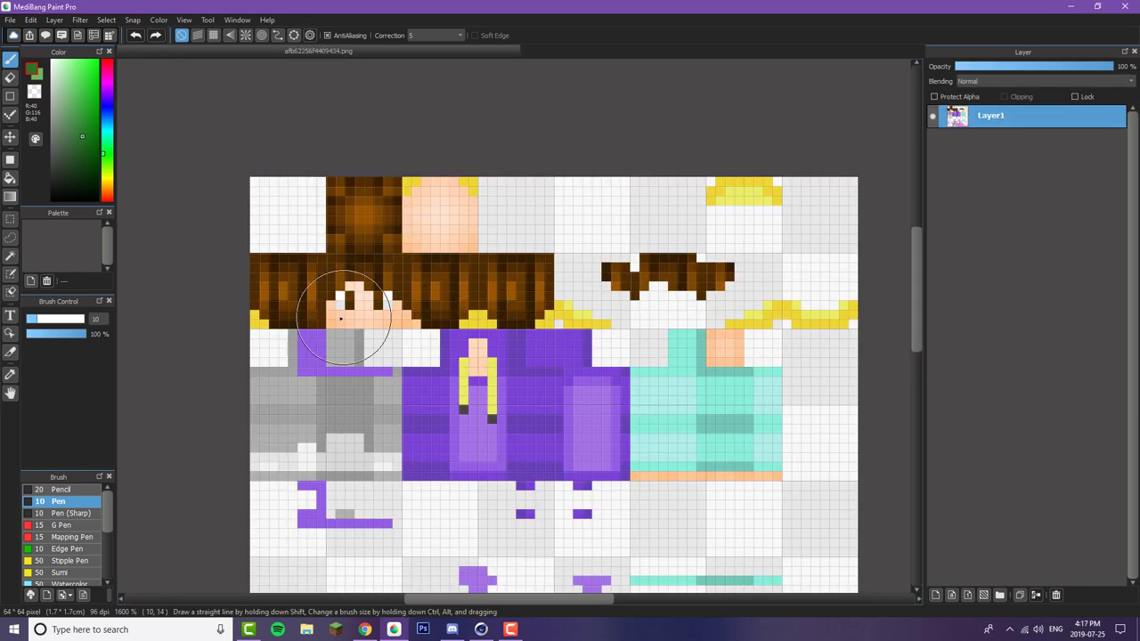
scroll(267, 265, "up", 1)
left_click(13, 118)
scroll(295, 289, "up", 2)
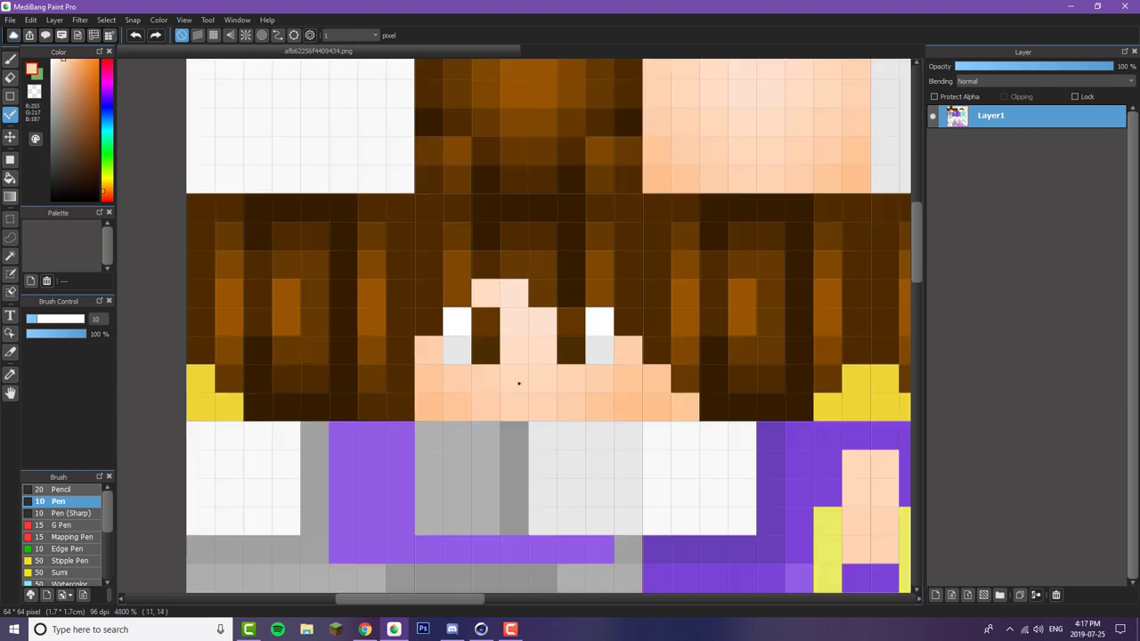
left_click(11, 179)
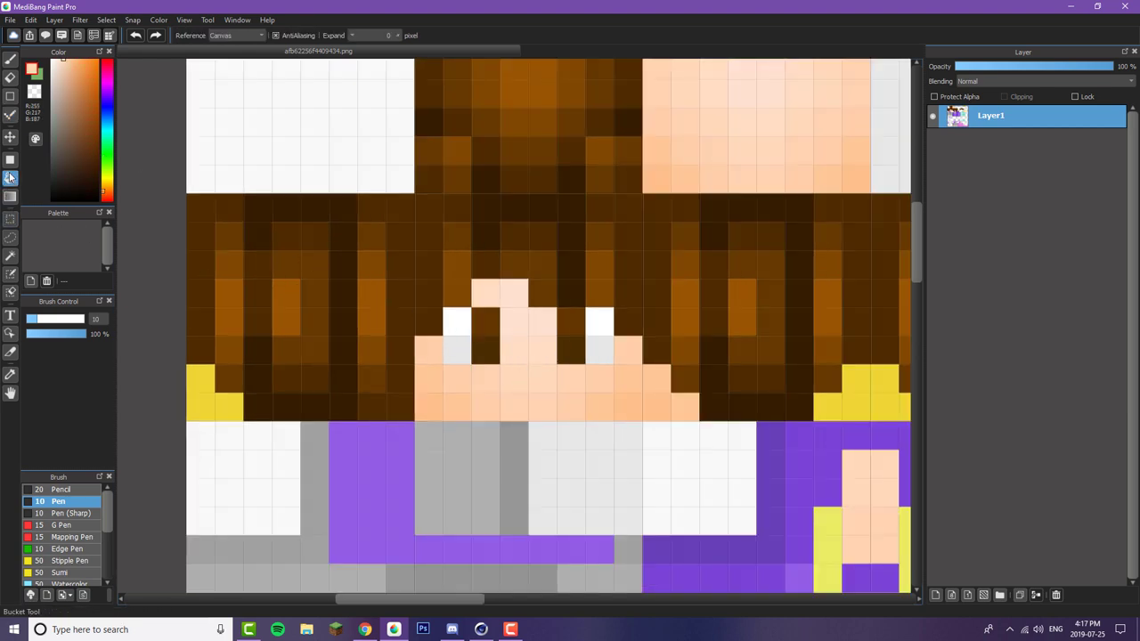
scroll(462, 327, "up", 1)
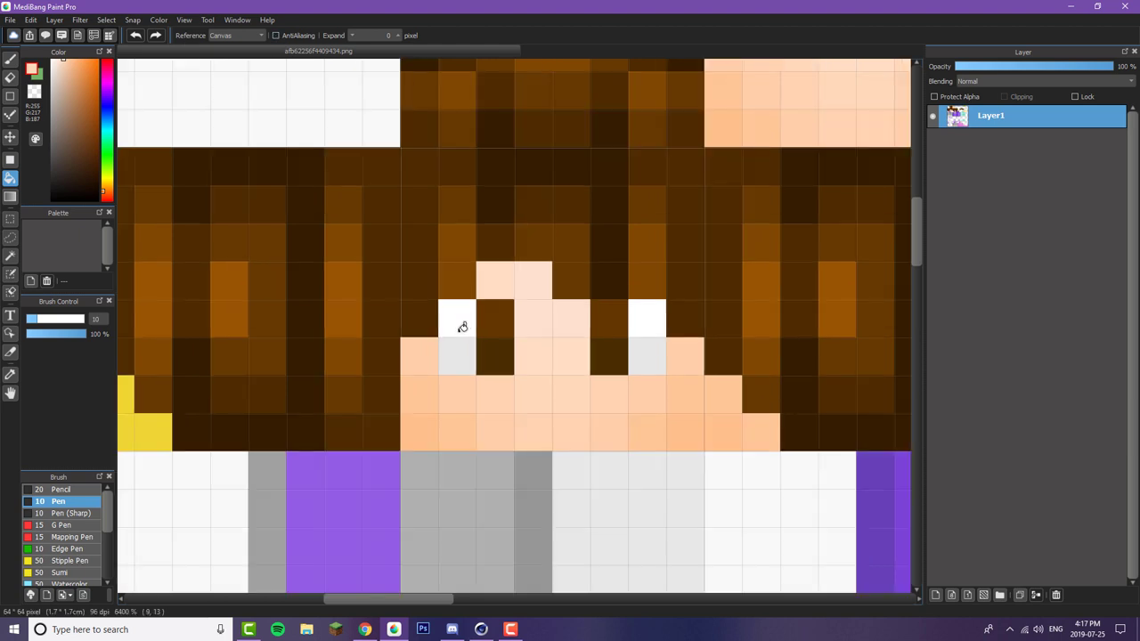
left_click(429, 378)
left_click(433, 412)
left_click(465, 397)
left_click(635, 422)
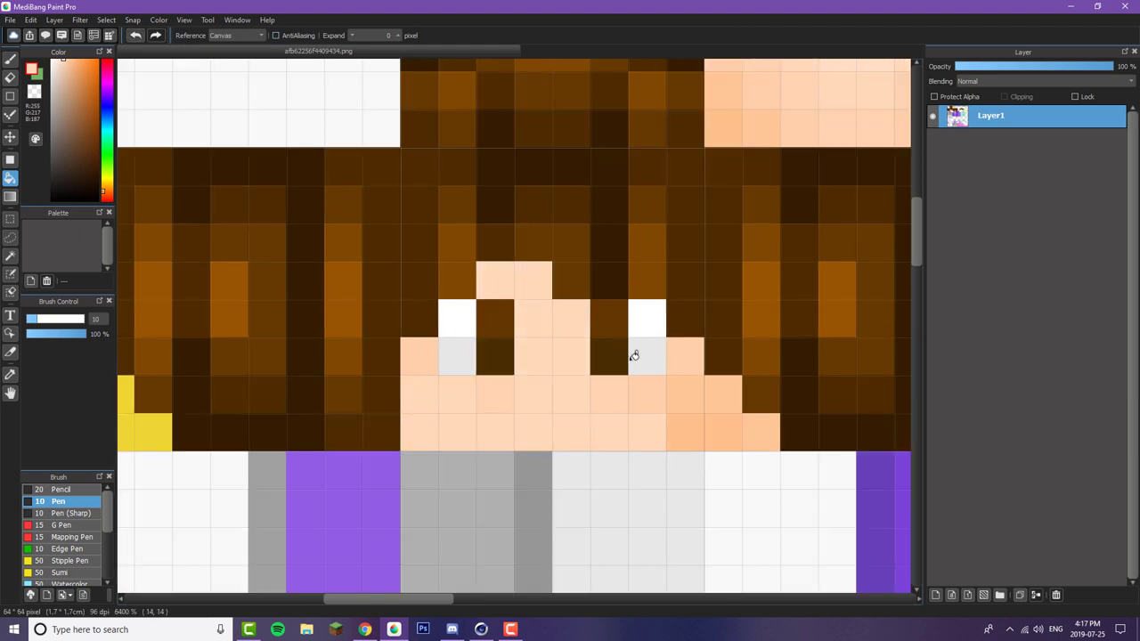
- Fill both eyes and the remaining shaded pixels of the face with the light skin tone
left_click(634, 356)
left_click(613, 353)
left_click(620, 323)
left_click(491, 356)
left_click(471, 328)
left_click(485, 326)
left_click(458, 347)
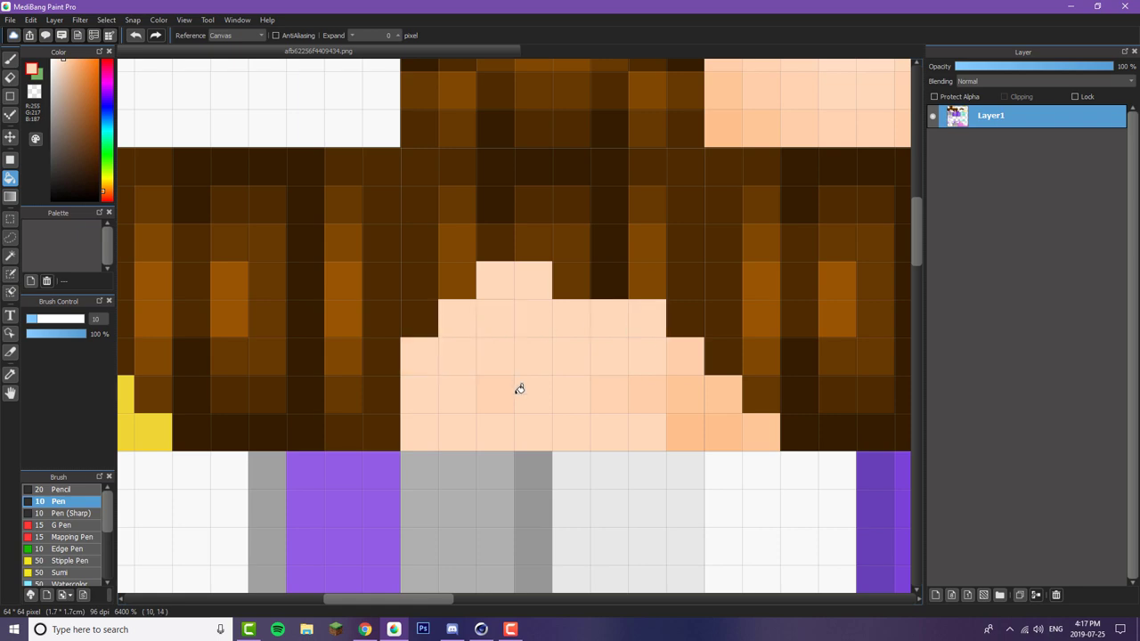
left_click(679, 401)
- Bucket-fill the shaded skin pixels on the underside of the head with the same light skin tone
scroll(687, 372, "down", 8)
scroll(609, 368, "up", 4)
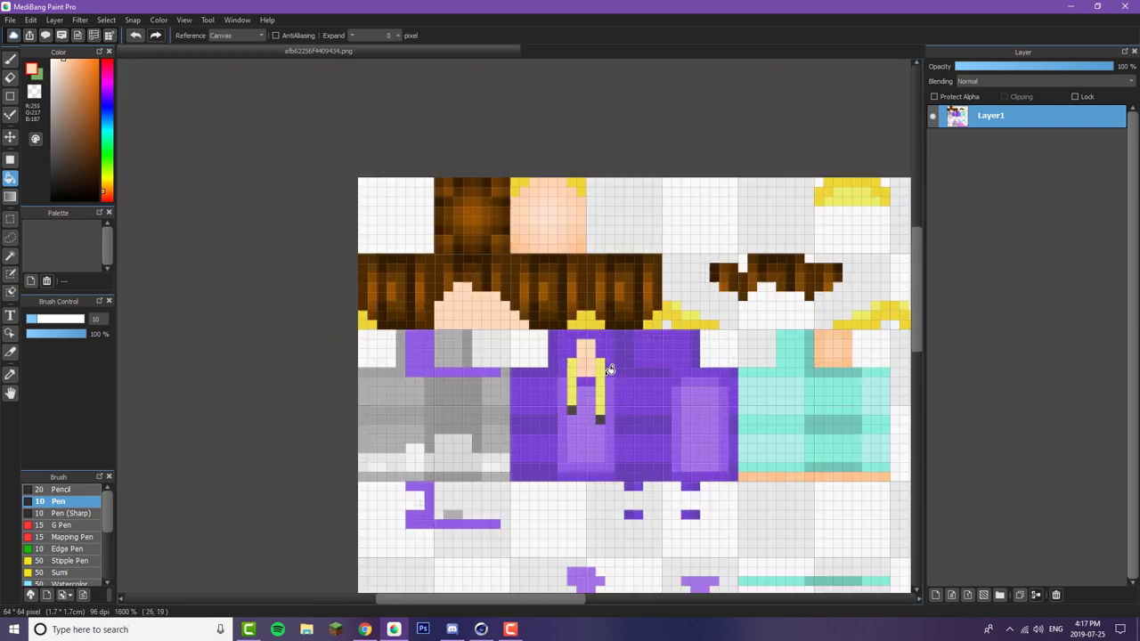
scroll(609, 369, "up", 2)
scroll(520, 229, "down", 2)
scroll(451, 145, "up", 2)
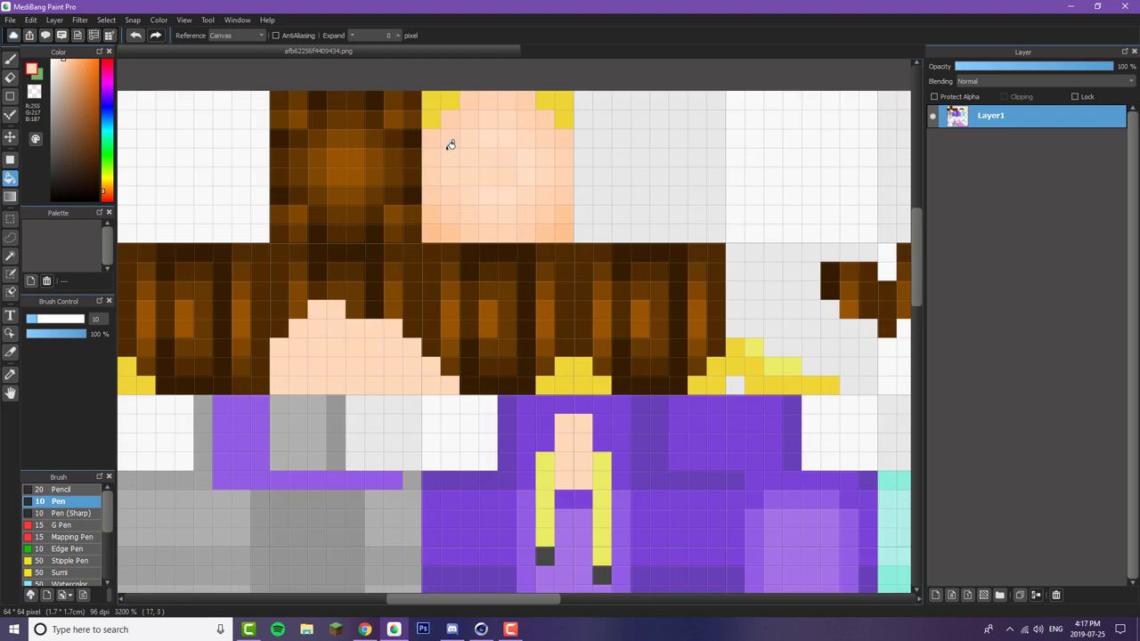
scroll(479, 121, "up", 1)
left_click(401, 265)
left_click(401, 284)
left_click(426, 283)
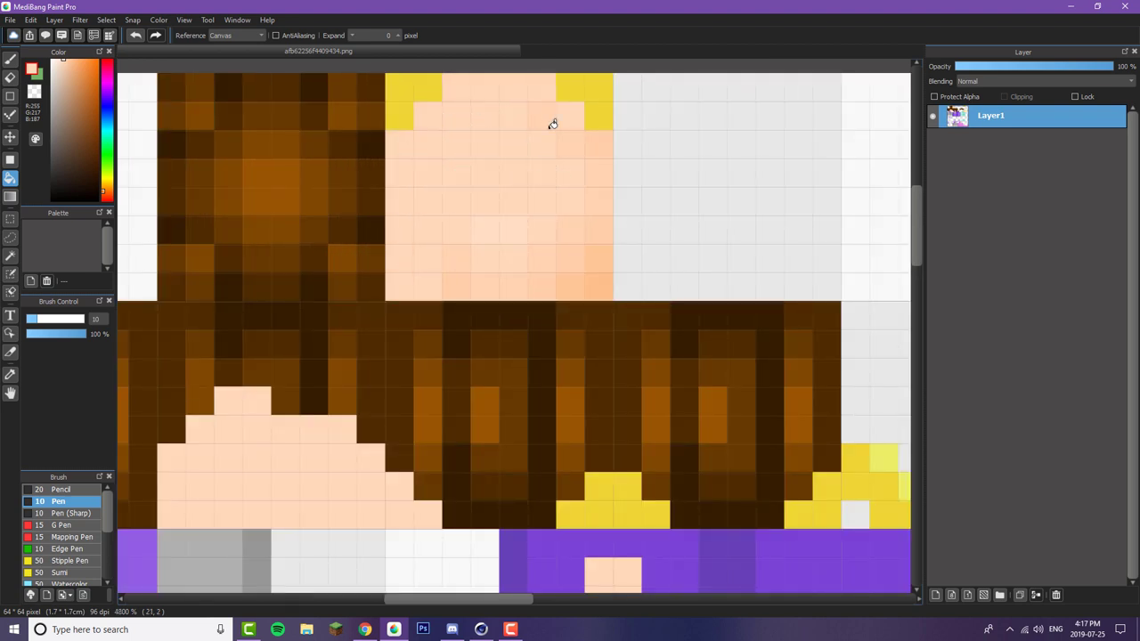
left_click(599, 258)
left_click(574, 286)
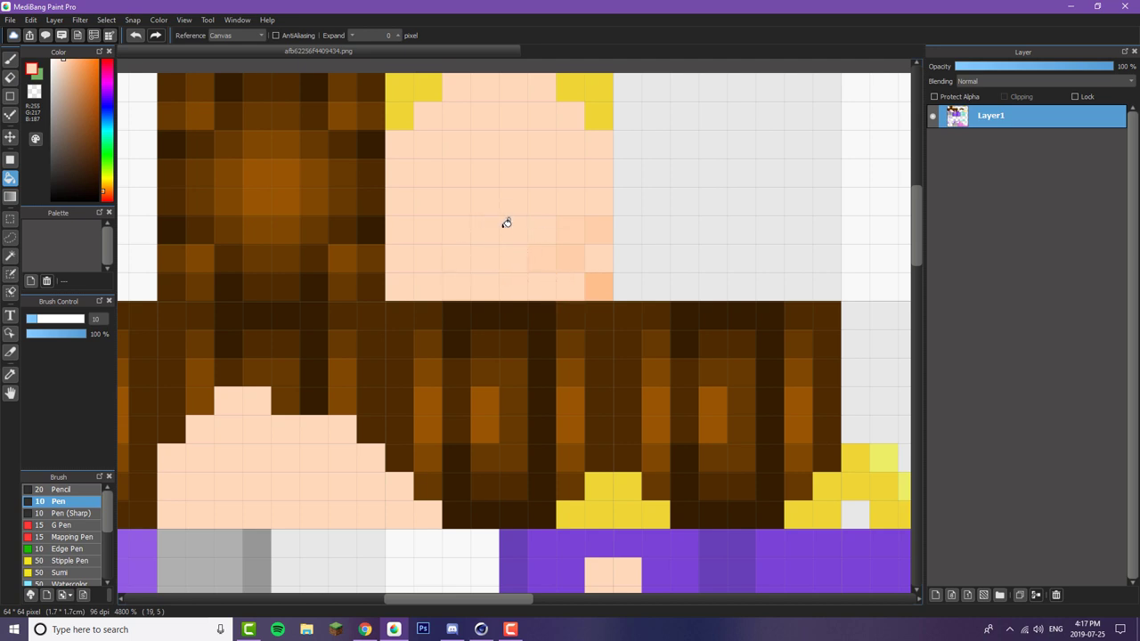
left_click(598, 287)
- Cover the skin area on the head's underside with a solid skin-tone rectangle using the Fill tool
scroll(549, 176, "down", 5)
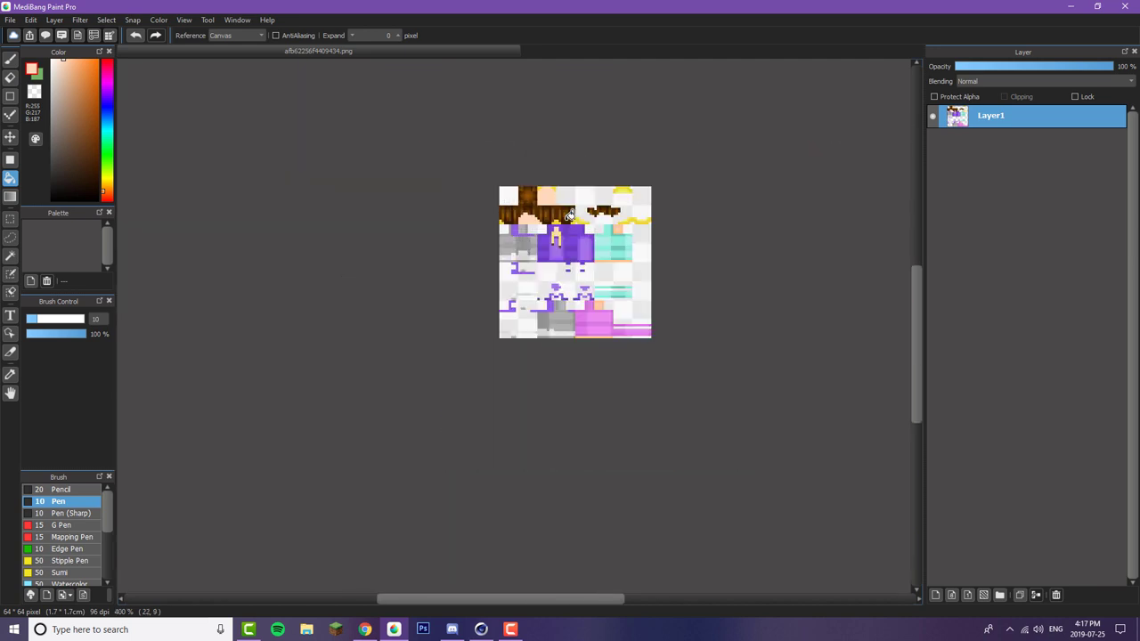
scroll(573, 217, "up", 6)
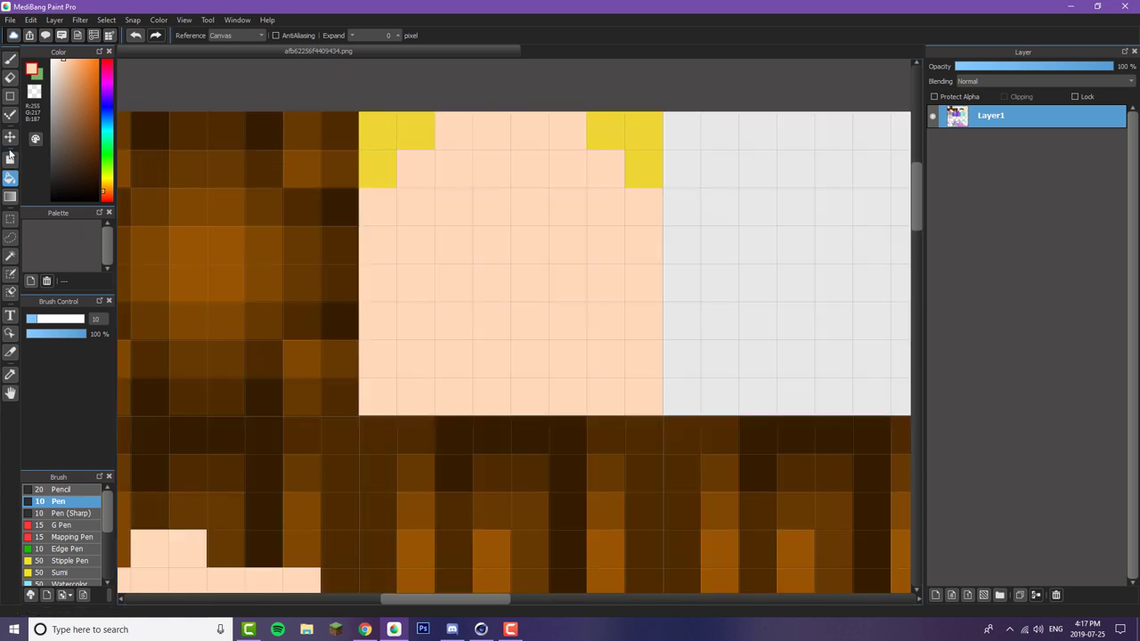
left_click(11, 158)
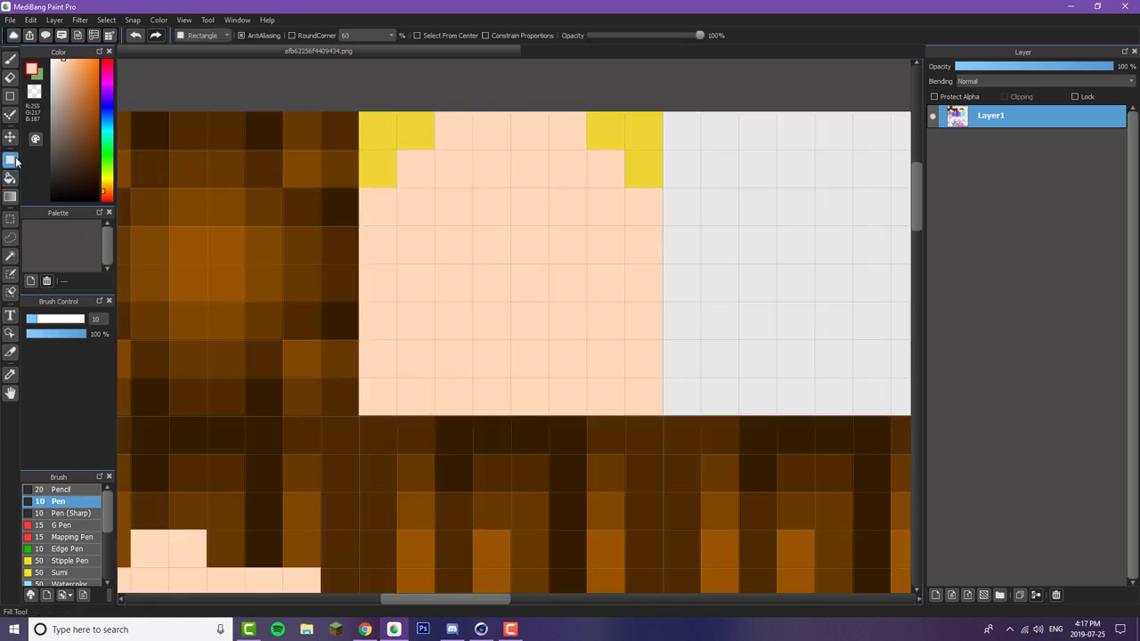
left_click_drag(360, 188, 665, 414)
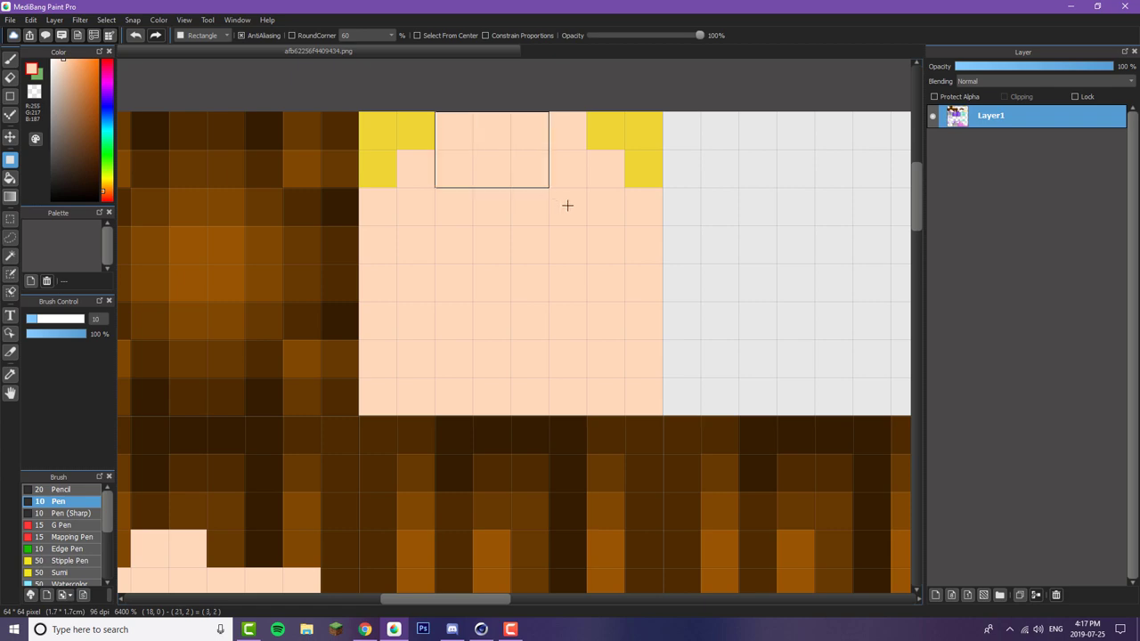
- Select the 32 by 3 pixel strip containing the yellow hair along the bottom of the head's outer layer
scroll(561, 203, "down", 5)
scroll(611, 222, "up", 2)
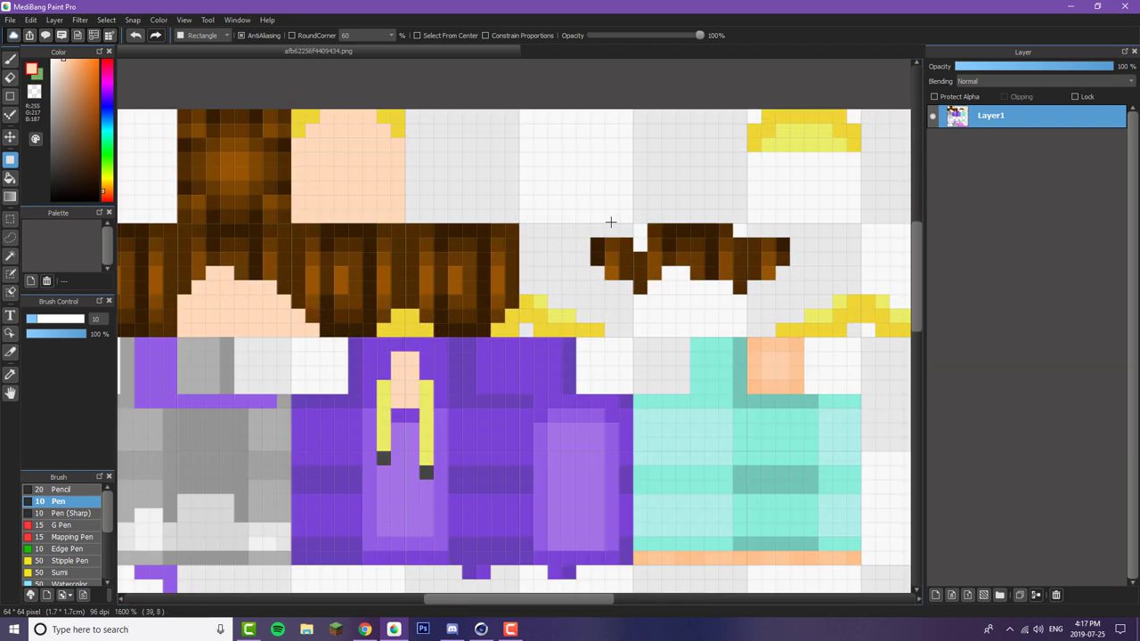
scroll(537, 311, "down", 1)
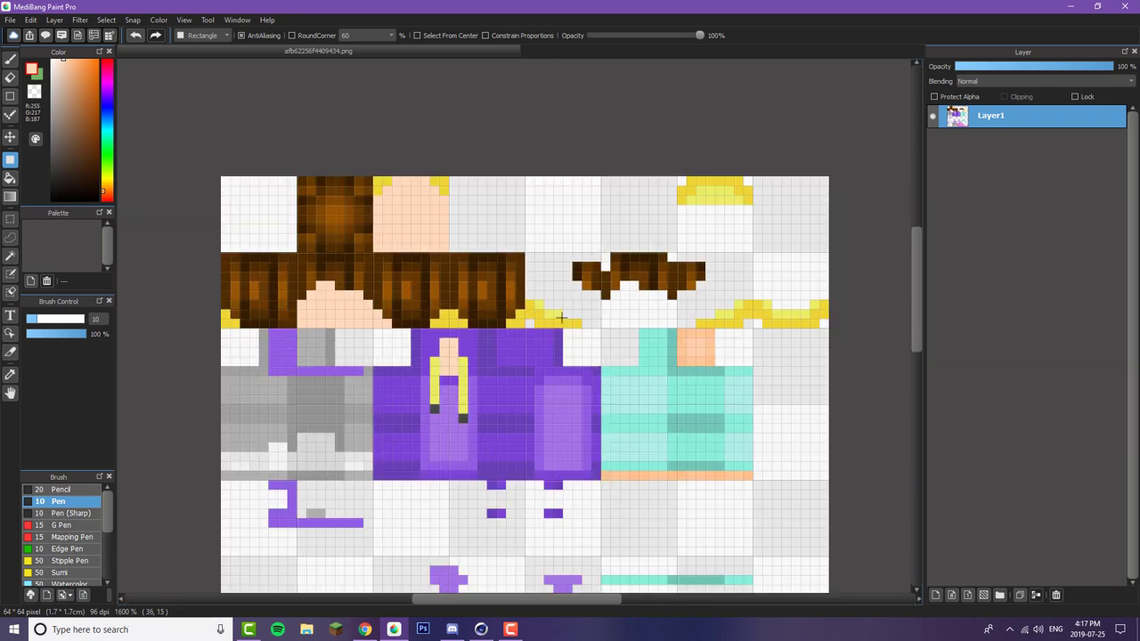
left_click(9, 218)
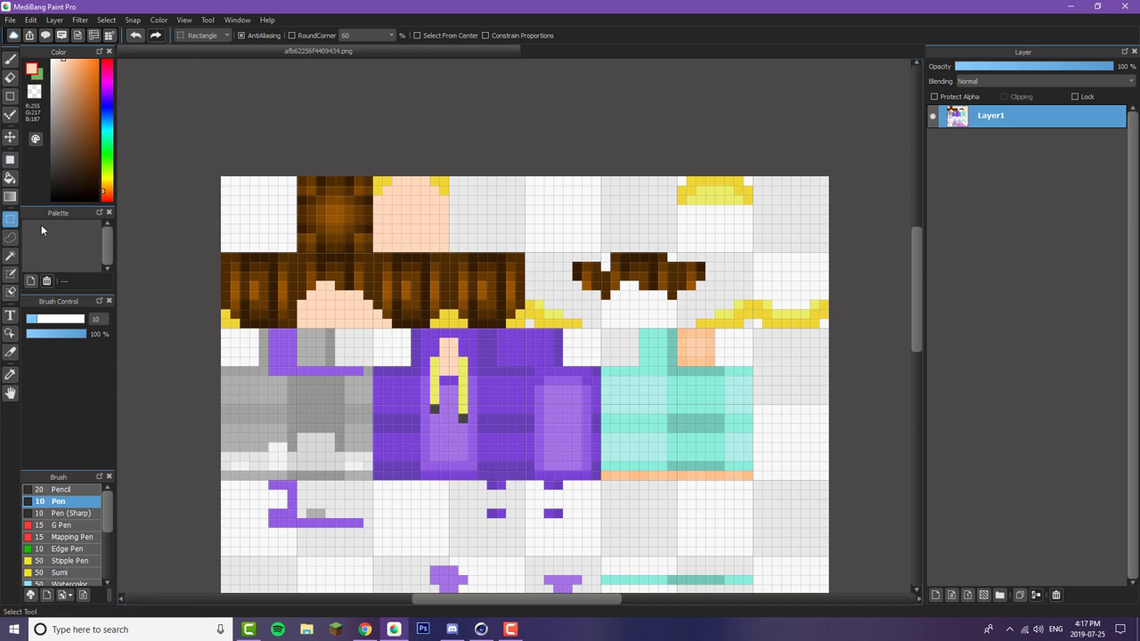
scroll(570, 318, "up", 3)
left_click_drag(482, 269, 811, 339)
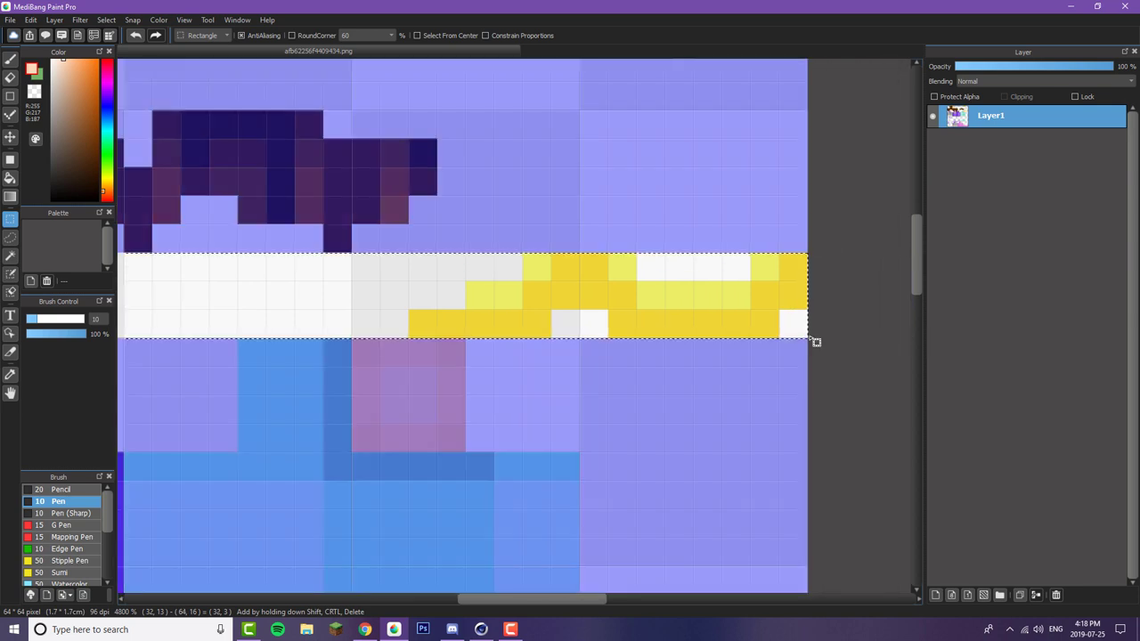
key("ctrl+c")
key("ctrl+v")
scroll(688, 303, "down", 2)
scroll(686, 302, "down", 1)
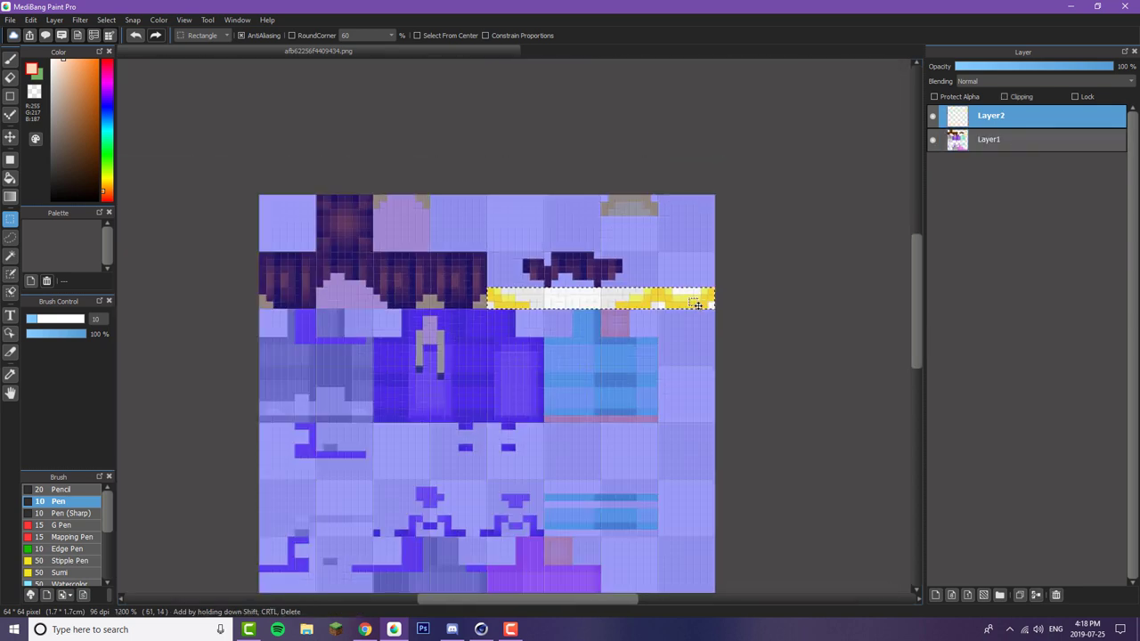
scroll(664, 317, "up", 1)
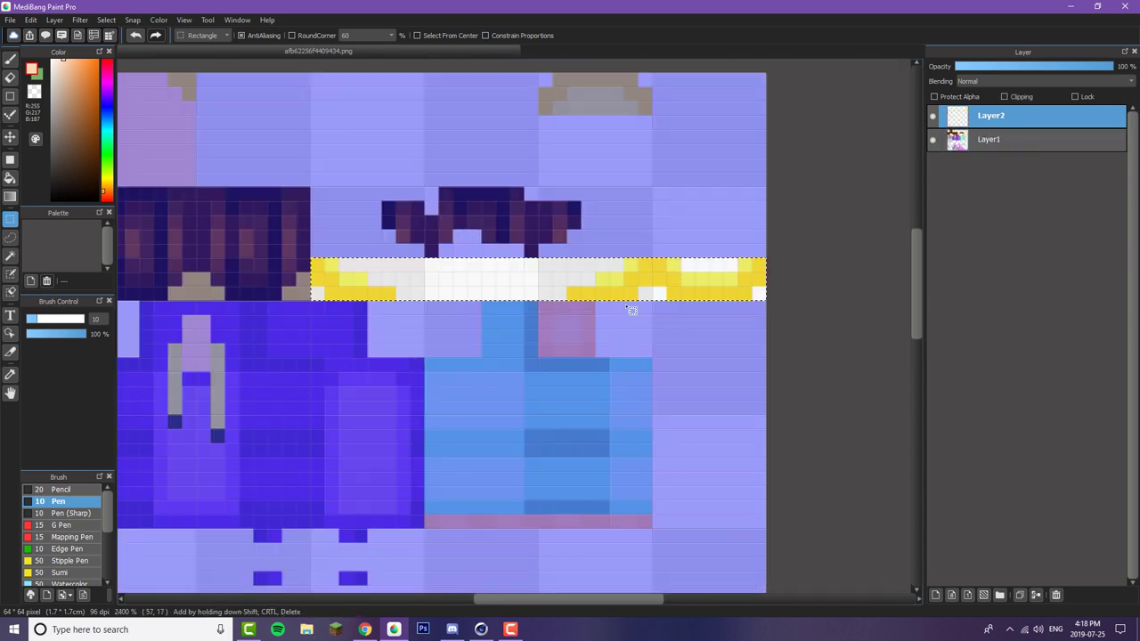
left_click(133, 36)
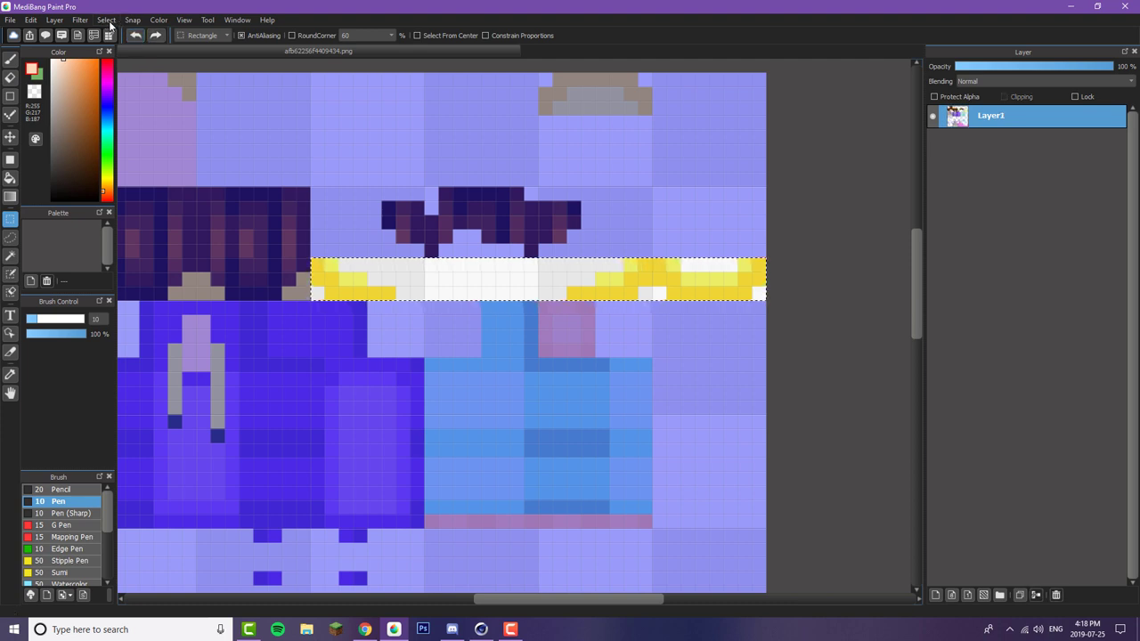
- Transform the selected yellow strip, moving it onto the bottom rows of the base head, aligned with the texture's left edge
left_click(109, 20)
left_click(148, 149)
scroll(372, 259, "up", 3)
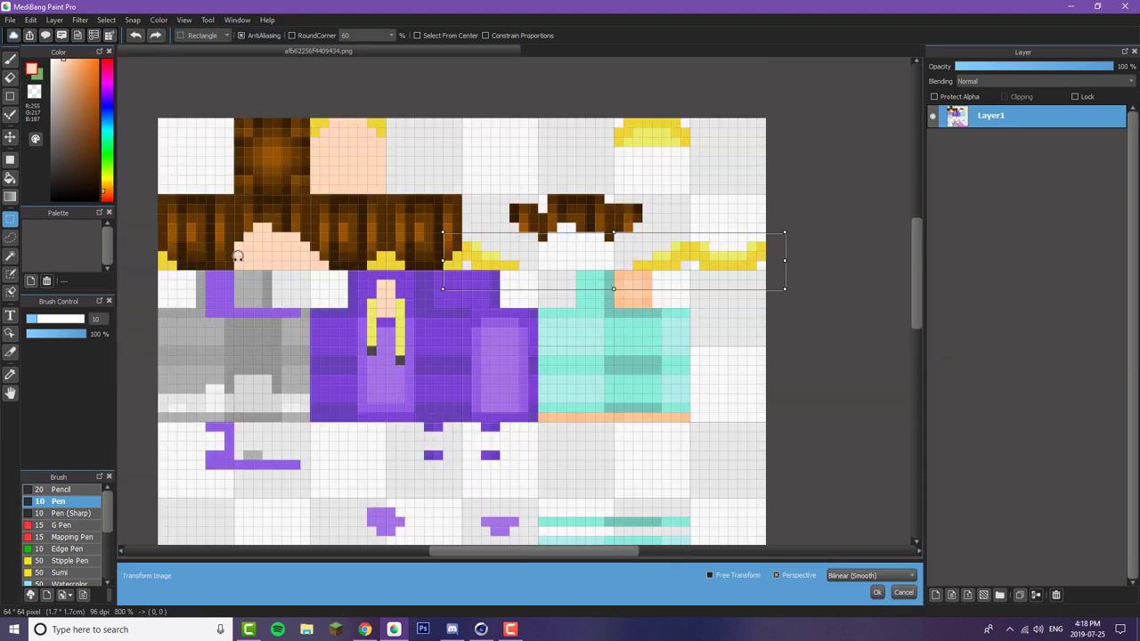
left_click_drag(344, 245, 259, 241)
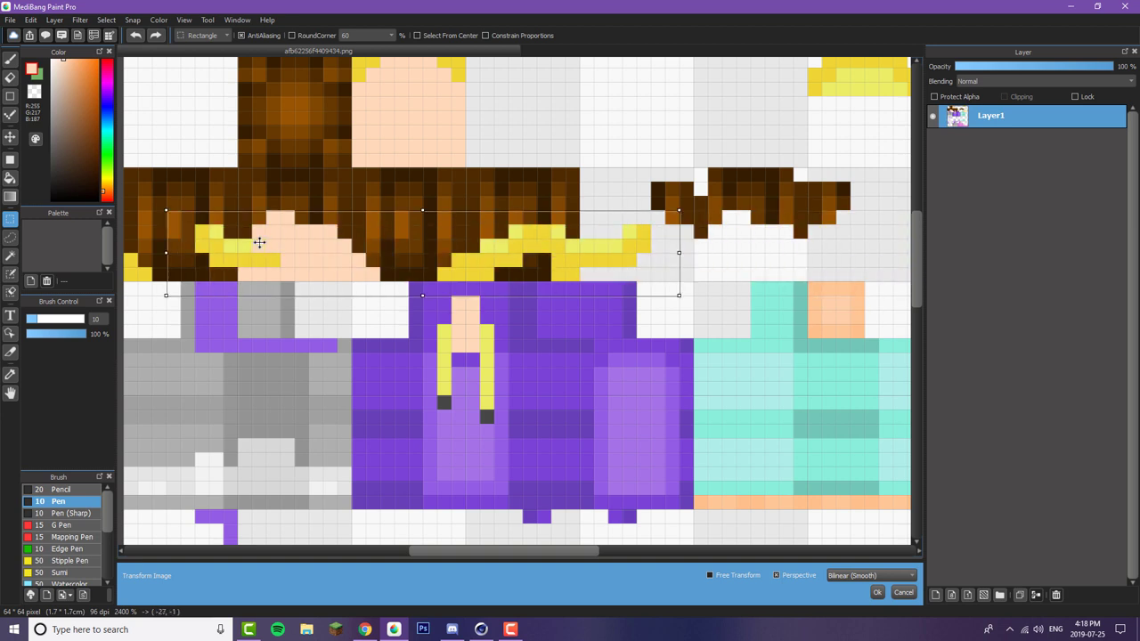
scroll(259, 242, "down", 3)
scroll(212, 246, "up", 4)
left_click_drag(407, 256, 314, 274)
left_click(907, 595)
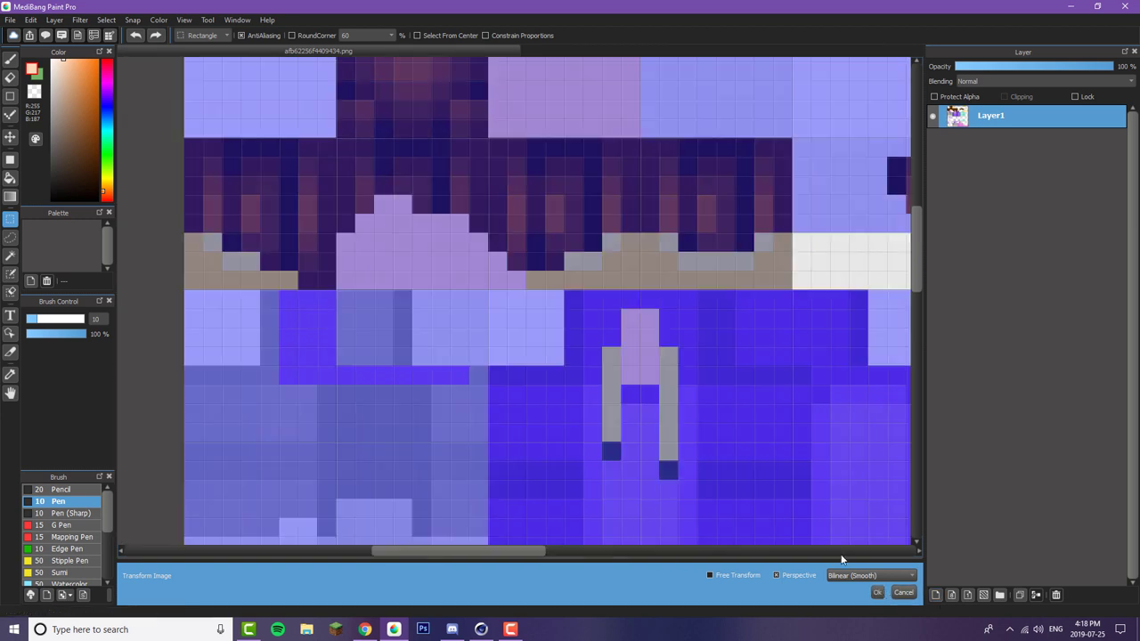
- Delete the leftover yellow hair patch from the underside of the head's outer layer, and clear the selection
scroll(570, 269, "down", 4)
scroll(717, 287, "up", 2)
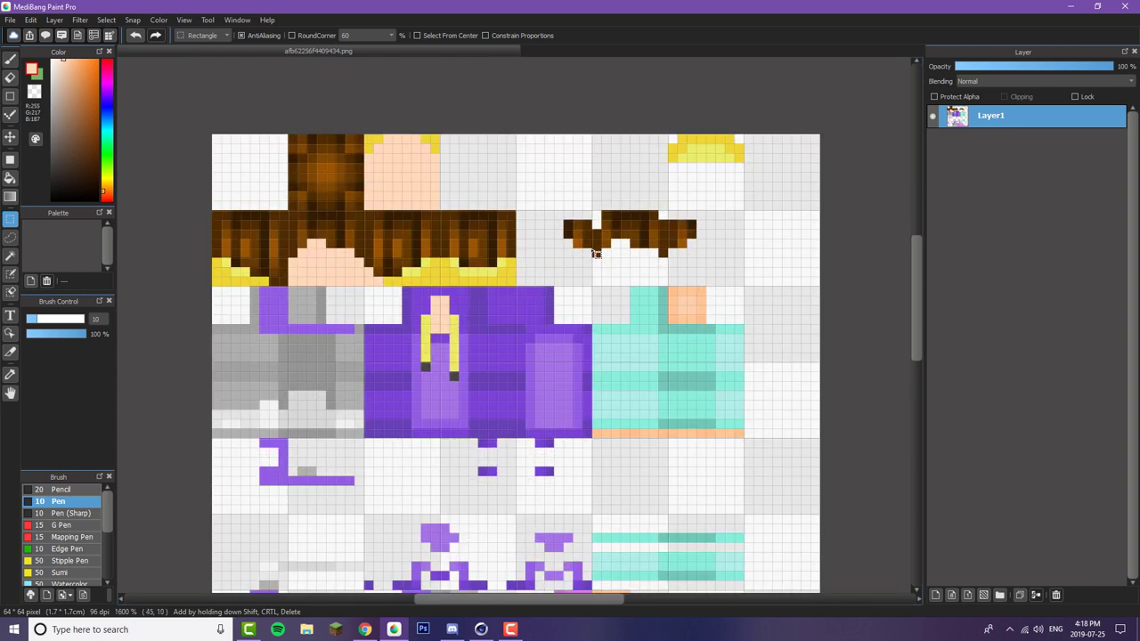
scroll(677, 170, "up", 1)
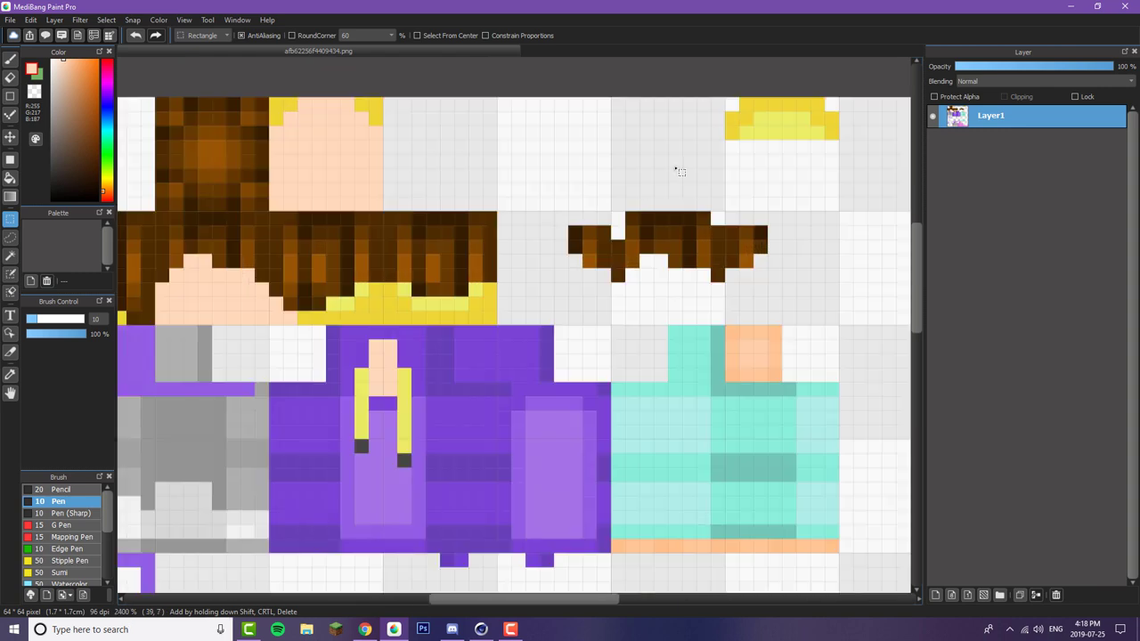
scroll(653, 166, "down", 1)
left_click_drag(700, 116, 798, 165)
left_click(10, 160)
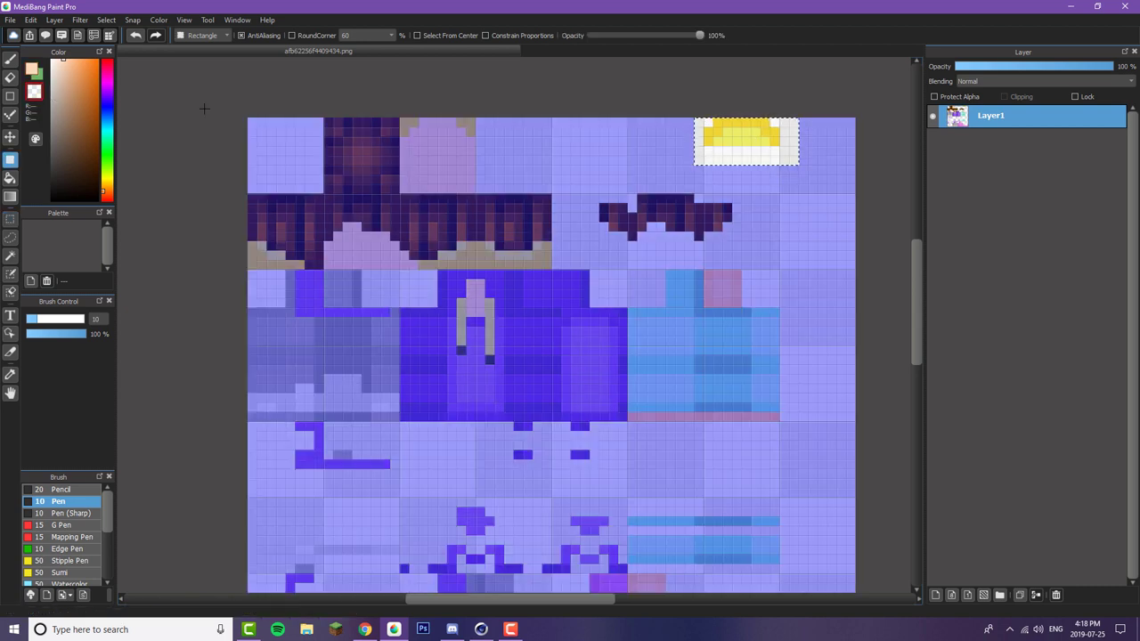
key("Delete")
left_click(106, 20)
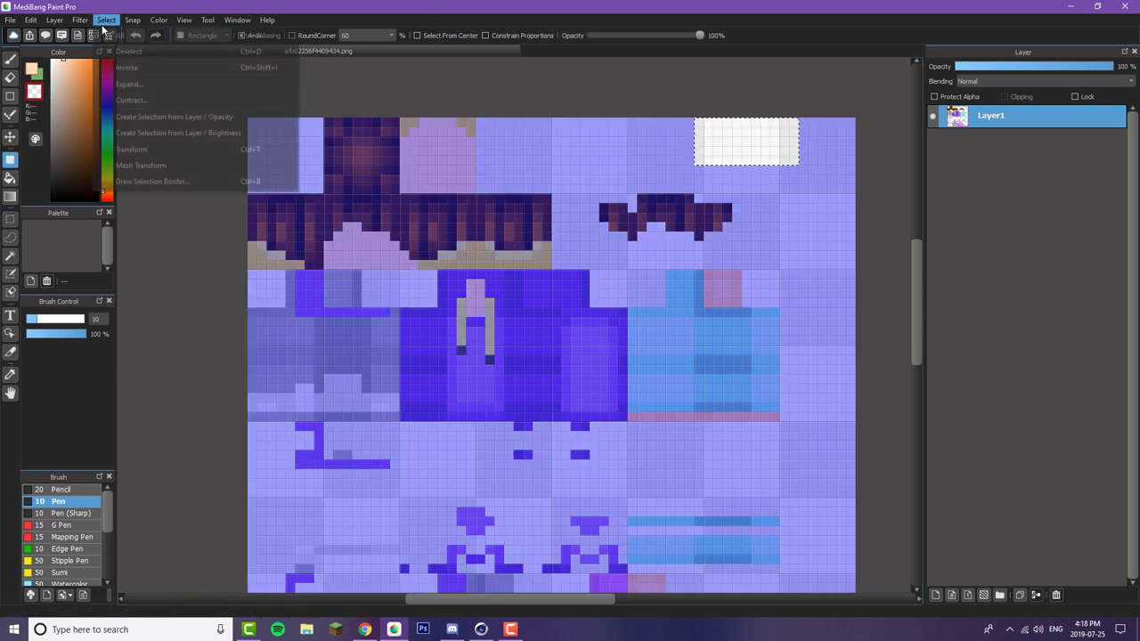
left_click(127, 52)
- Inspect the edited head texture closely, checking the merged hair and the plain skin area of the face
scroll(621, 456, "down", 3)
scroll(622, 456, "up", 2)
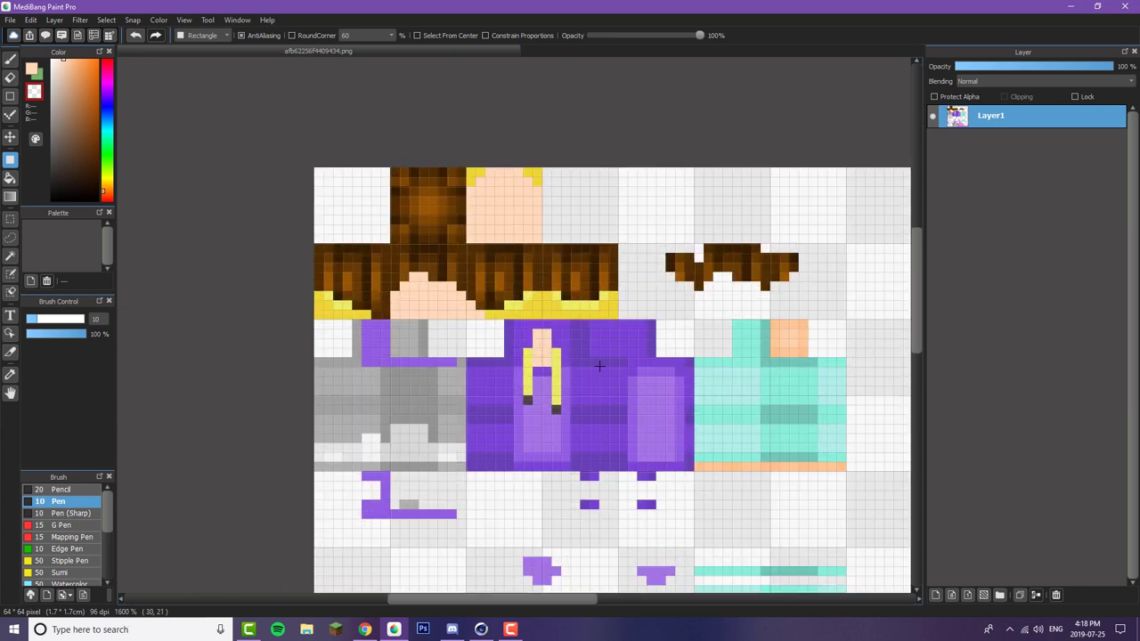
scroll(622, 457, "down", 3)
scroll(622, 456, "up", 2)
scroll(543, 256, "up", 2)
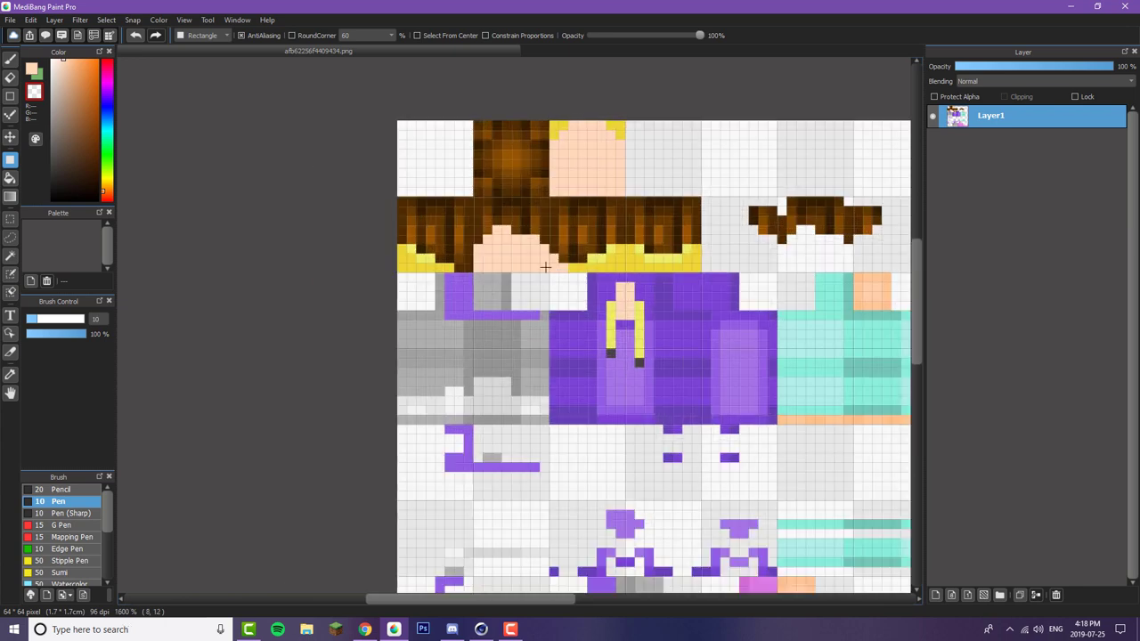
scroll(542, 256, "down", 1)
scroll(543, 256, "up", 4)
scroll(542, 257, "down", 5)
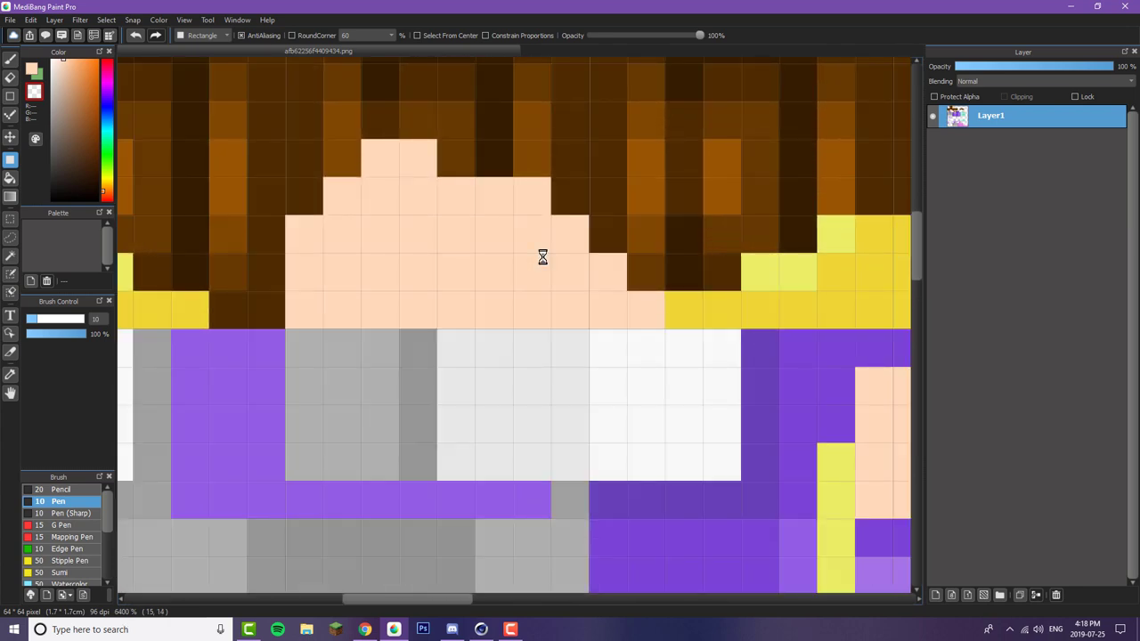
- Export the skin texture in the PNG (Transparent PNG) format at 64 by 64 px
left_click(8, 19)
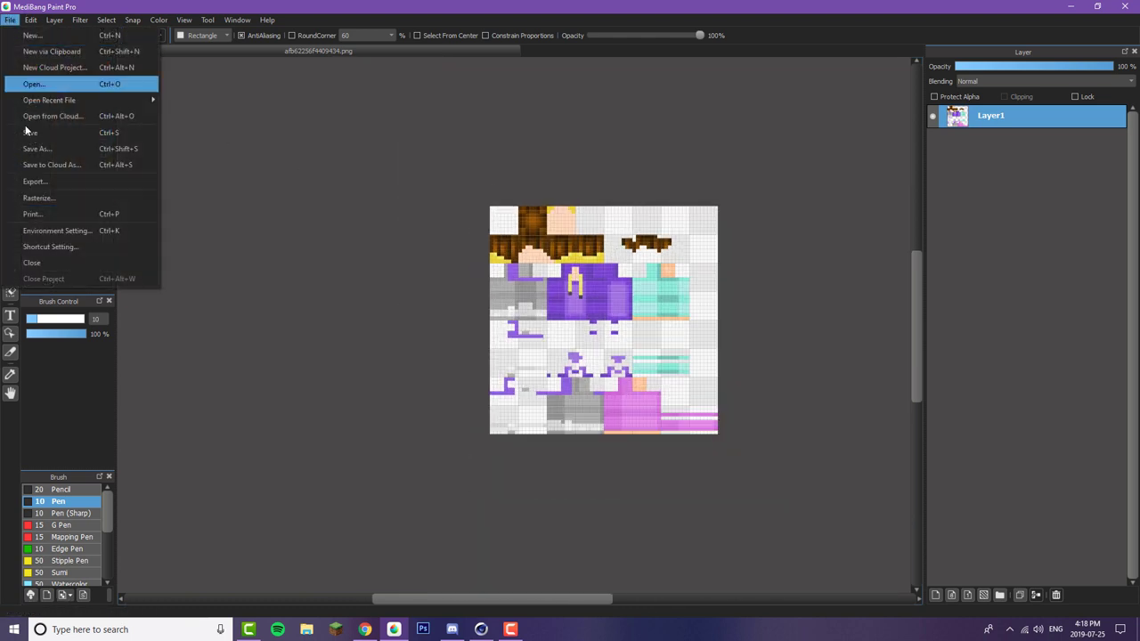
left_click(40, 182)
left_click(563, 268)
left_click(588, 282)
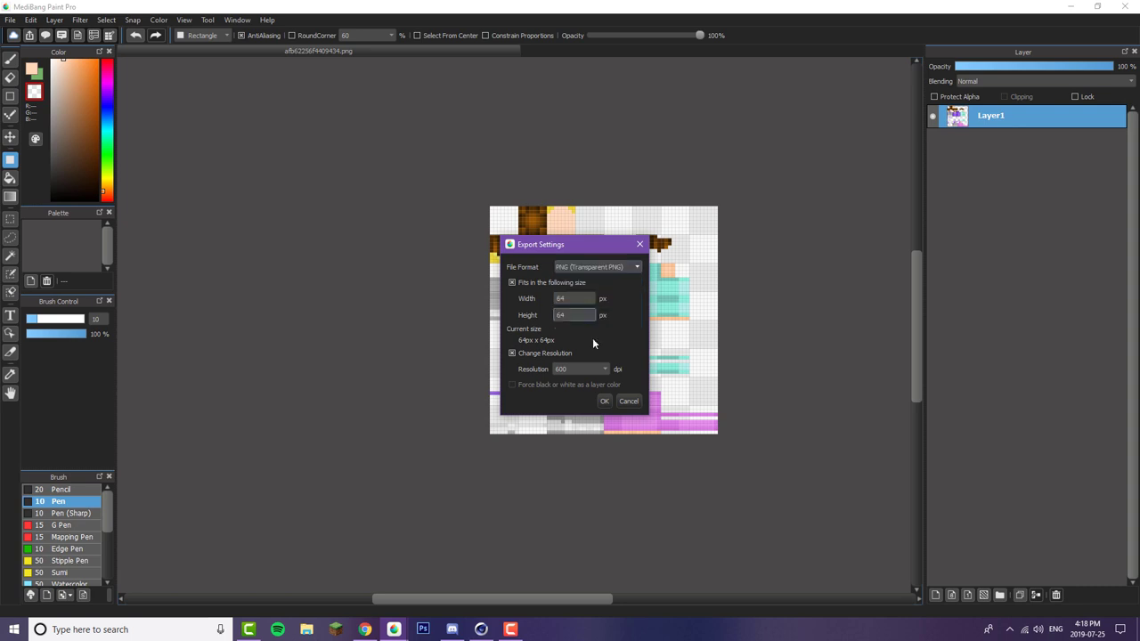
left_click(604, 401)
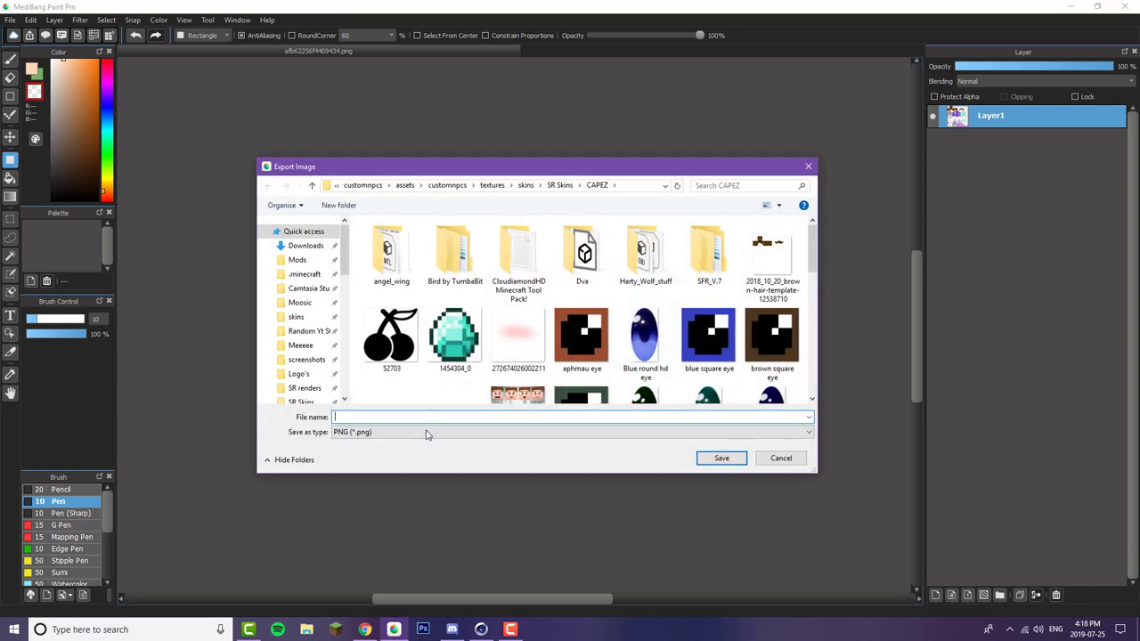
- Save the exported image in the SR Skins folder under the file name Stephen
left_click(301, 402)
left_click(357, 418)
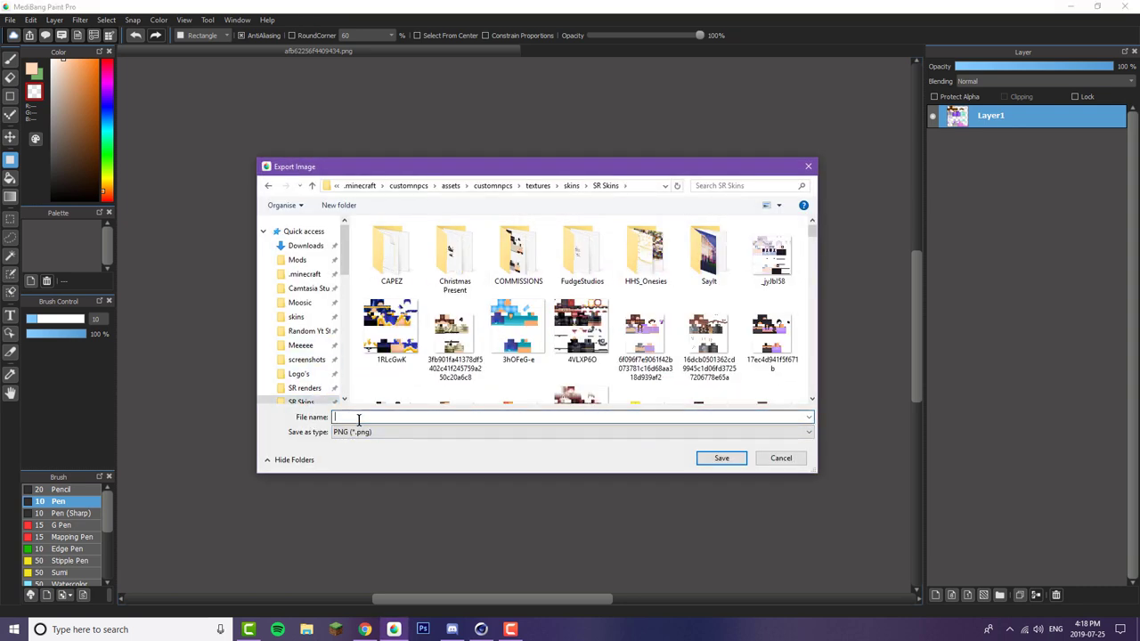
type("Stephen")
key("Return")
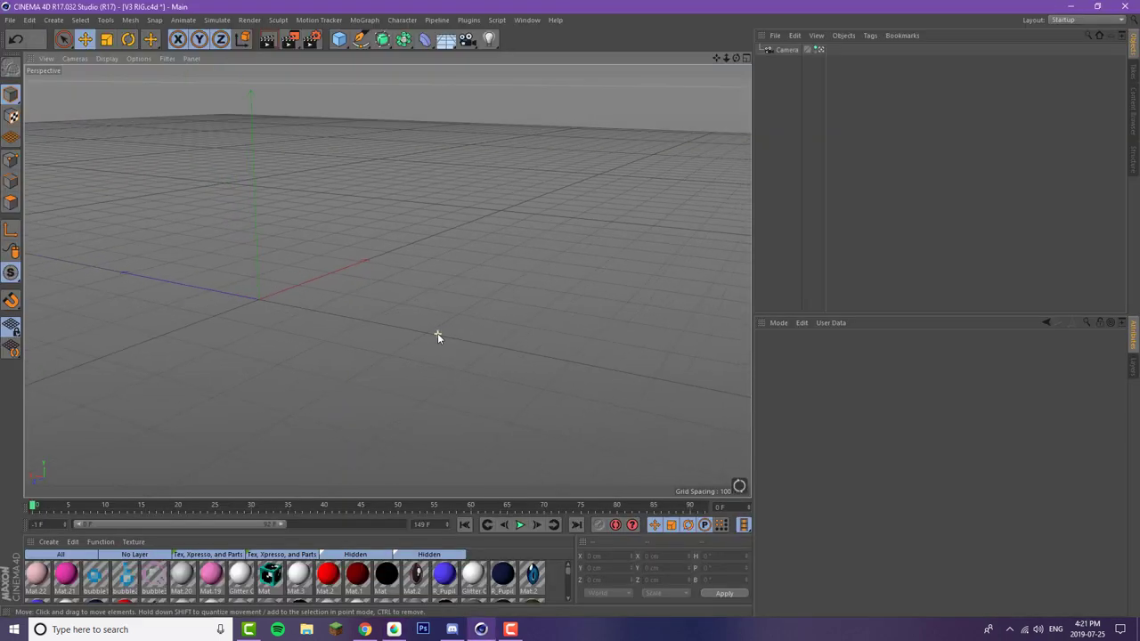
- Show the Content Browser in Cinema 4D, and search the Downloads folder in File Explorer for "pol"
left_click(1134, 119)
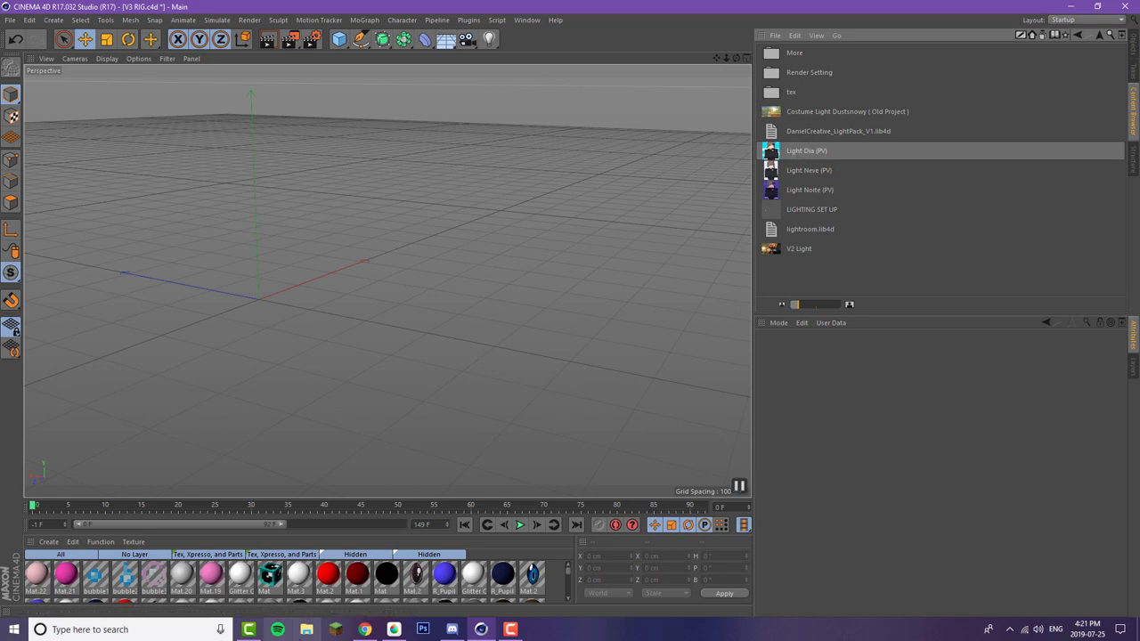
left_click(306, 630)
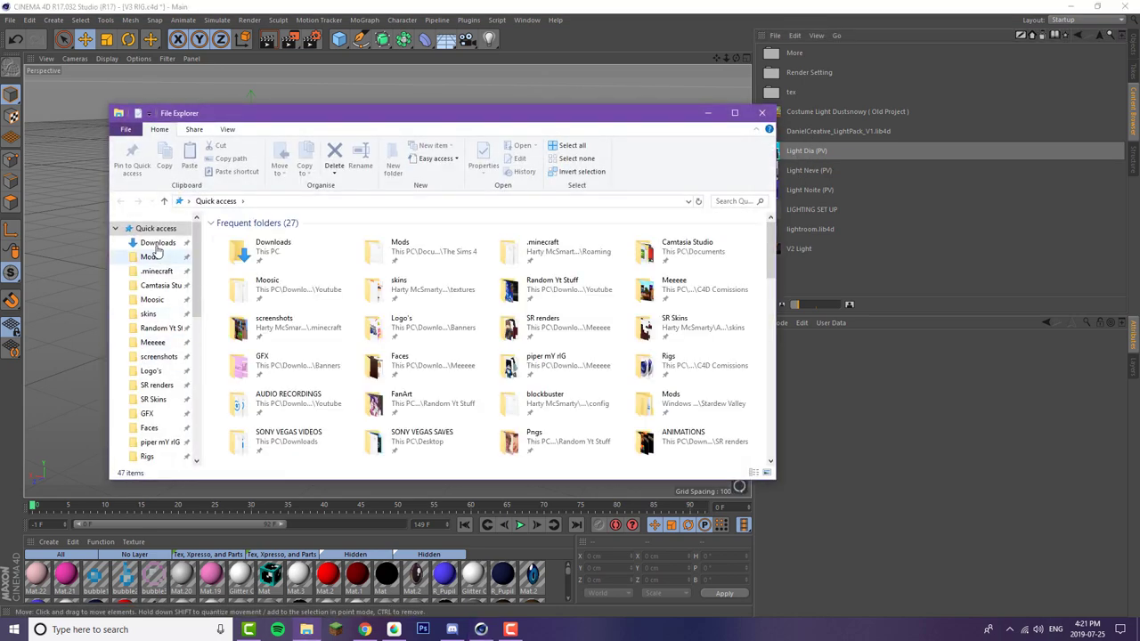
left_click(158, 243)
scroll(313, 334, "down", 2)
scroll(314, 334, "down", 15)
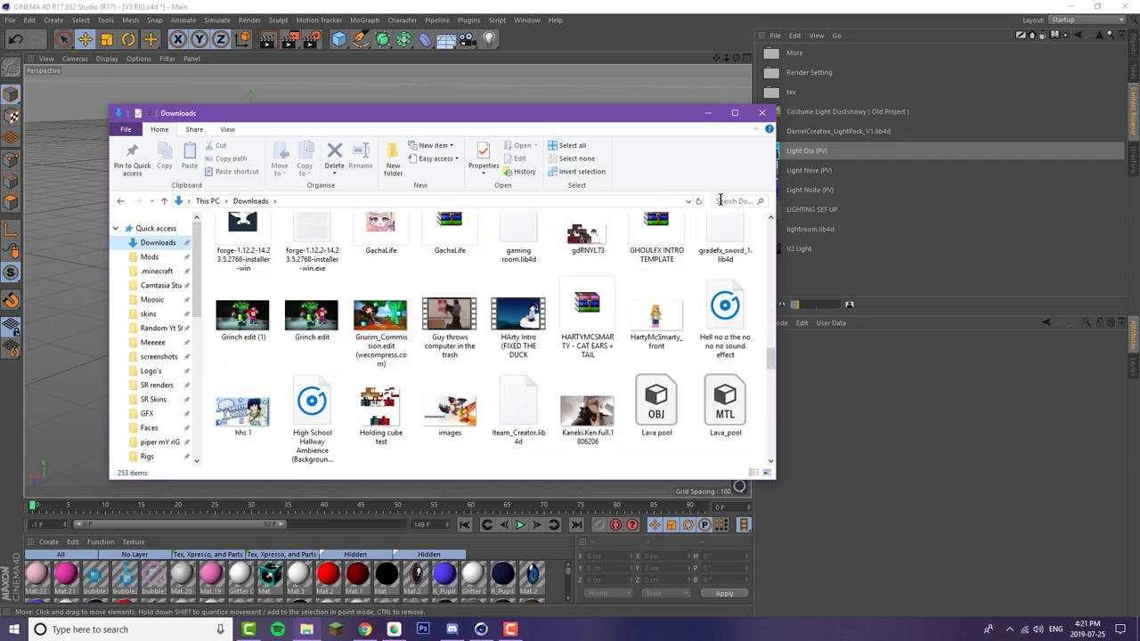
left_click(720, 201)
type("pol")
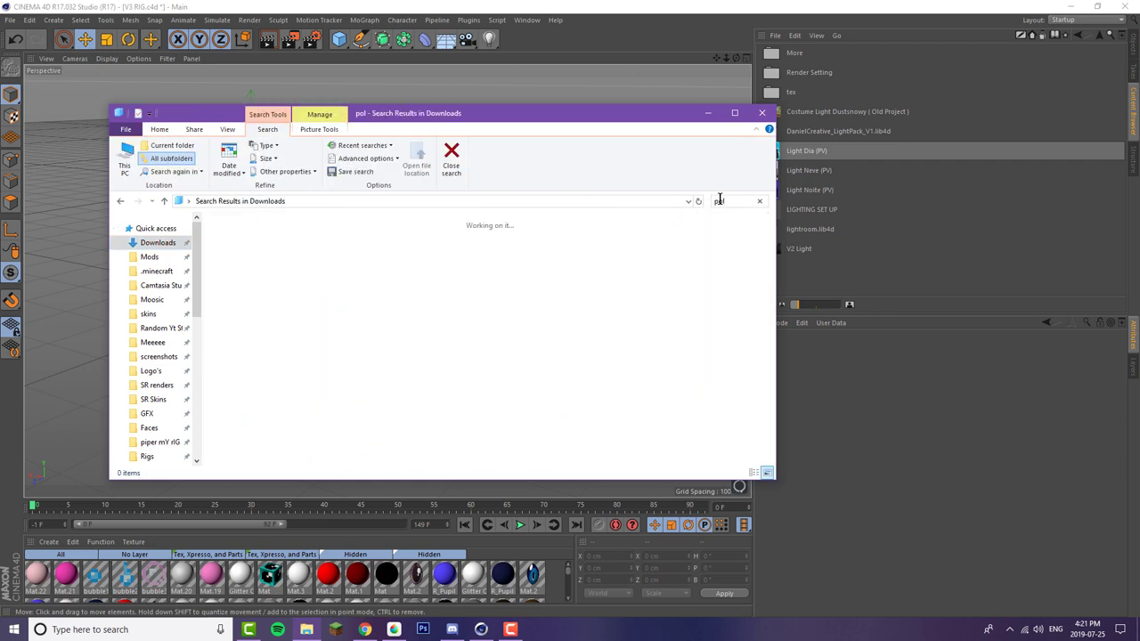
- Bring the PolarEdit (Privada) library into Cinema 4D's Content Browser, load its rig into the scene, and close the separate browser window
left_click(265, 257)
left_click_drag(266, 257, 572, 92)
left_click(708, 112)
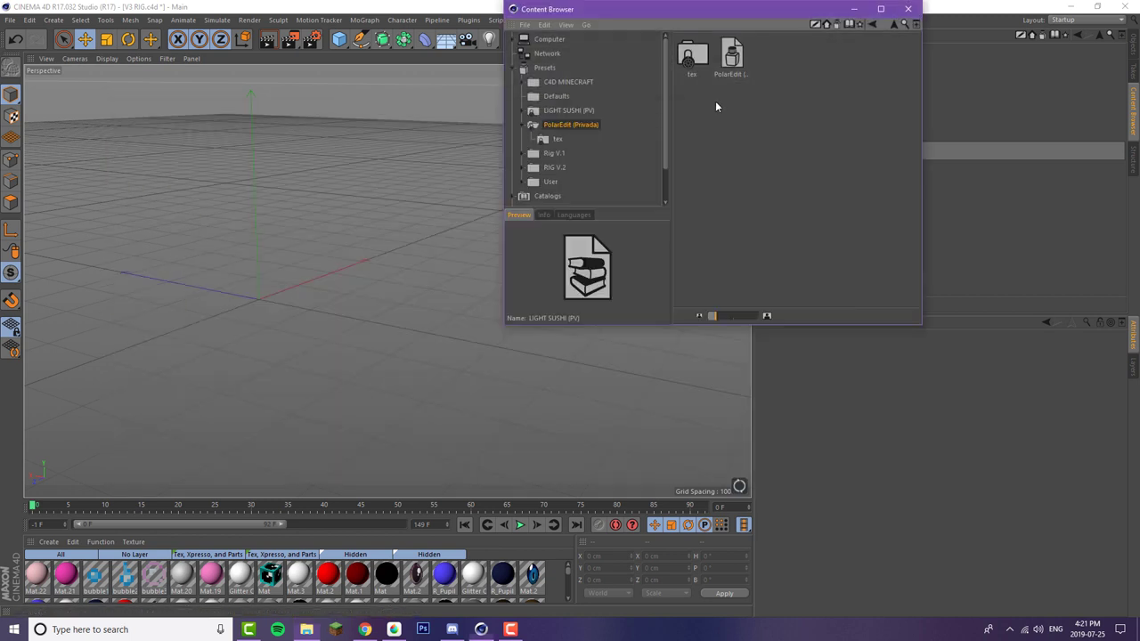
left_click(728, 55)
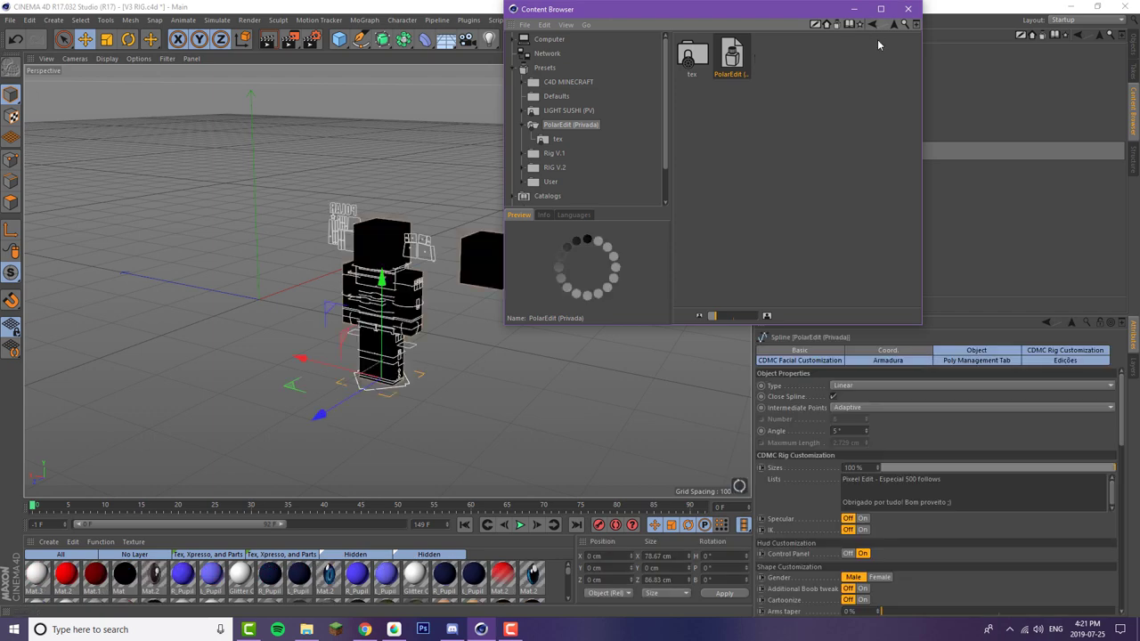
left_click(881, 9)
left_click(1124, 6)
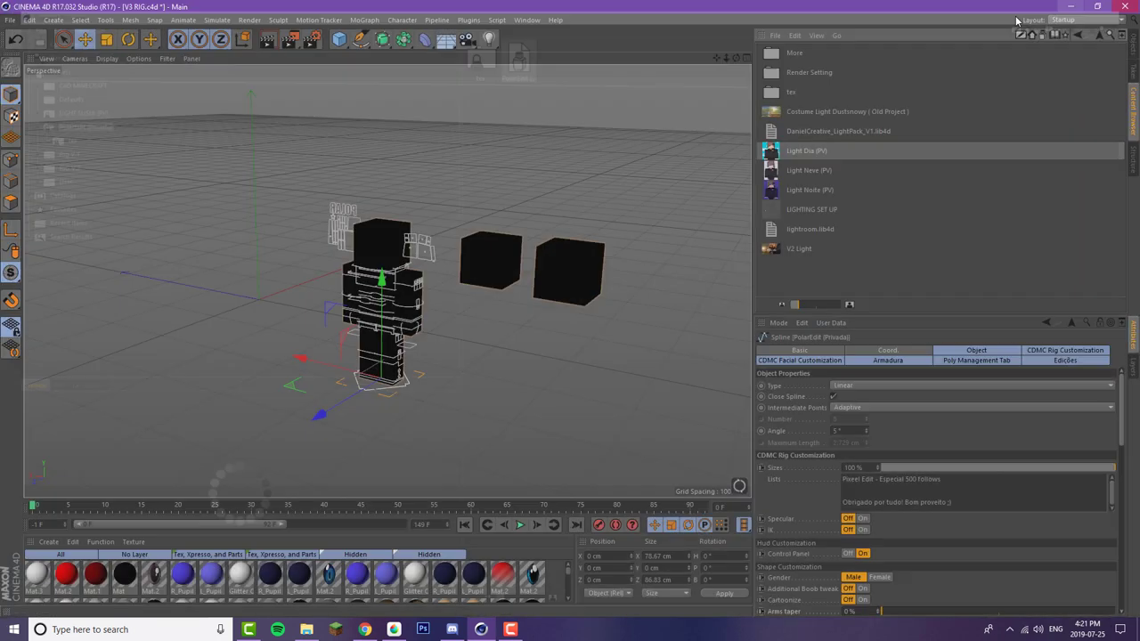
- Set the rig's main Skin texture under Edição Principal to Stephen.png from the SR Skins folder
scroll(473, 261, "up", 2)
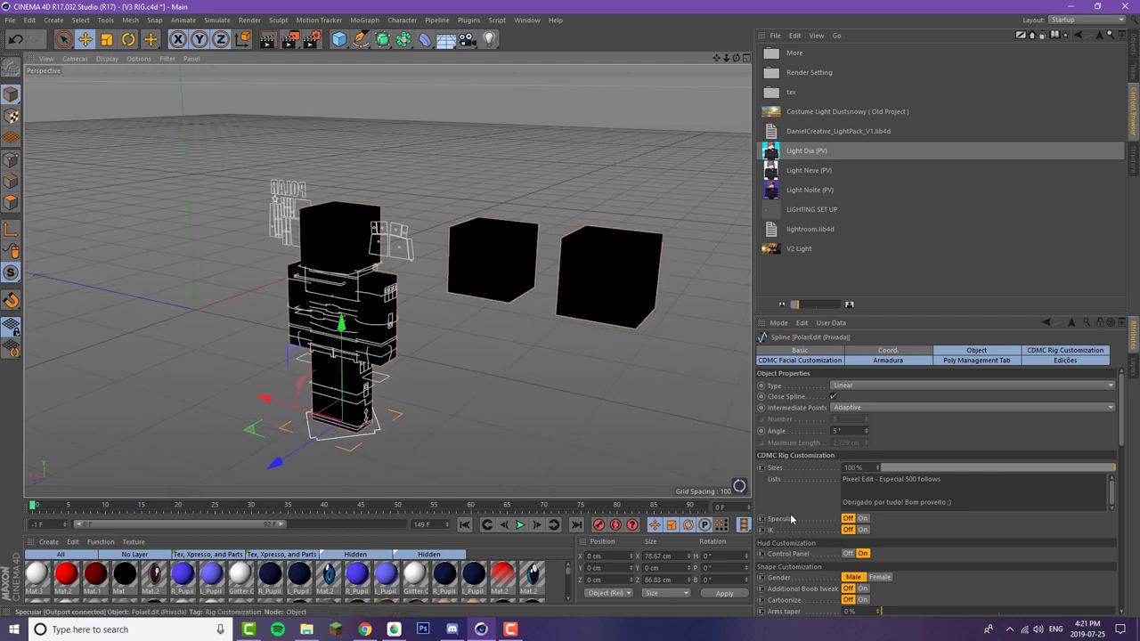
scroll(1017, 525, "down", 10)
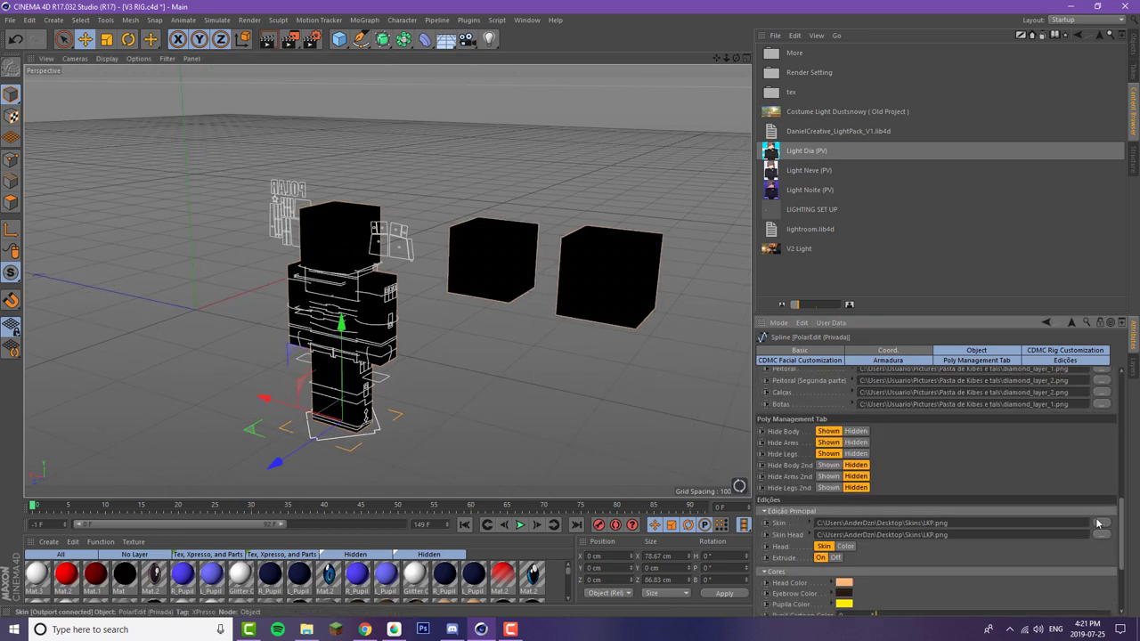
scroll(1007, 538, "down", 5)
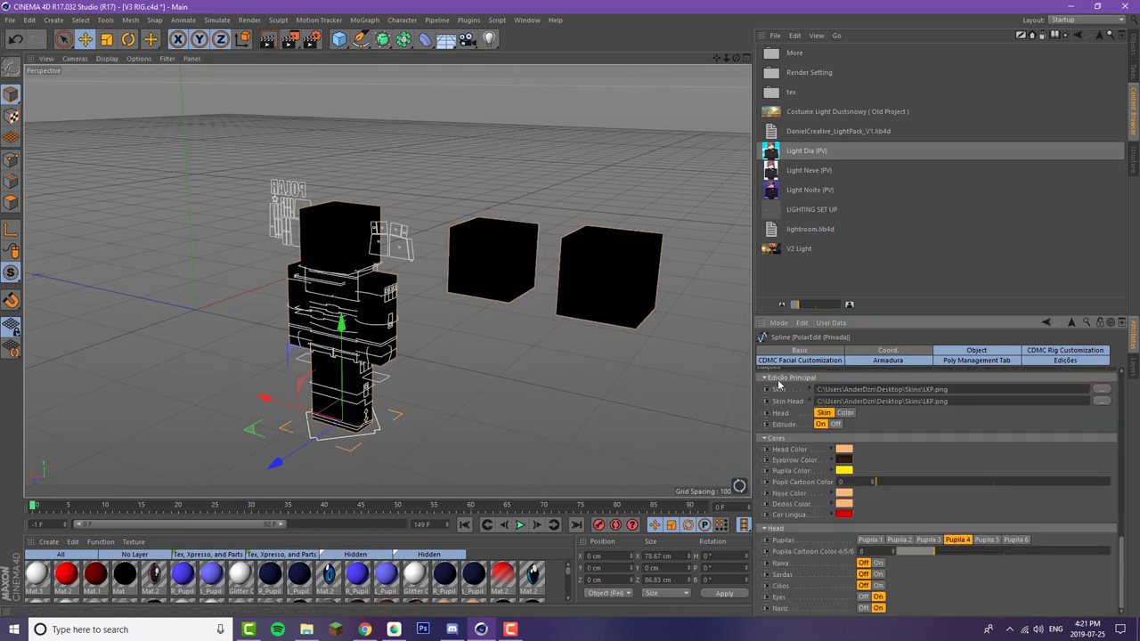
left_click(1102, 389)
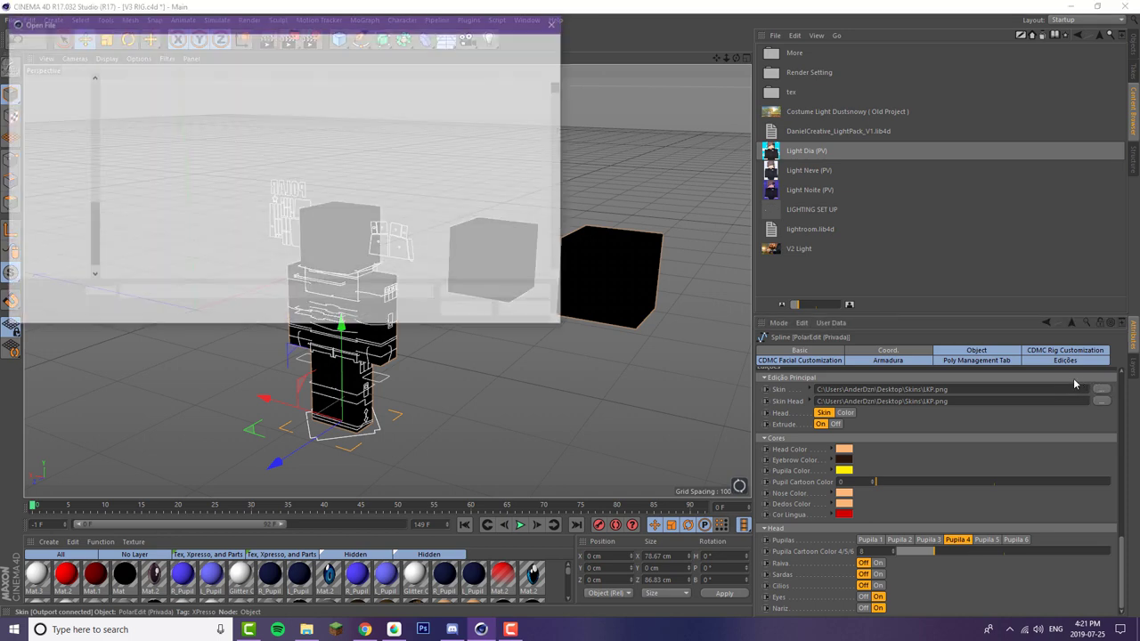
scroll(55, 162, "up", 4)
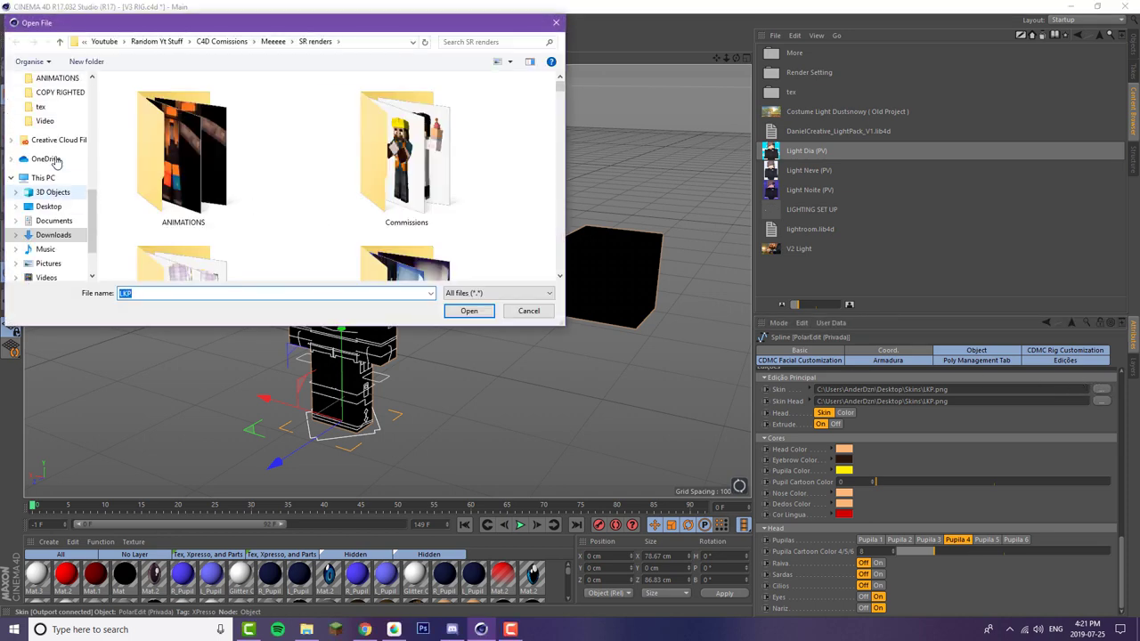
scroll(55, 162, "up", 4)
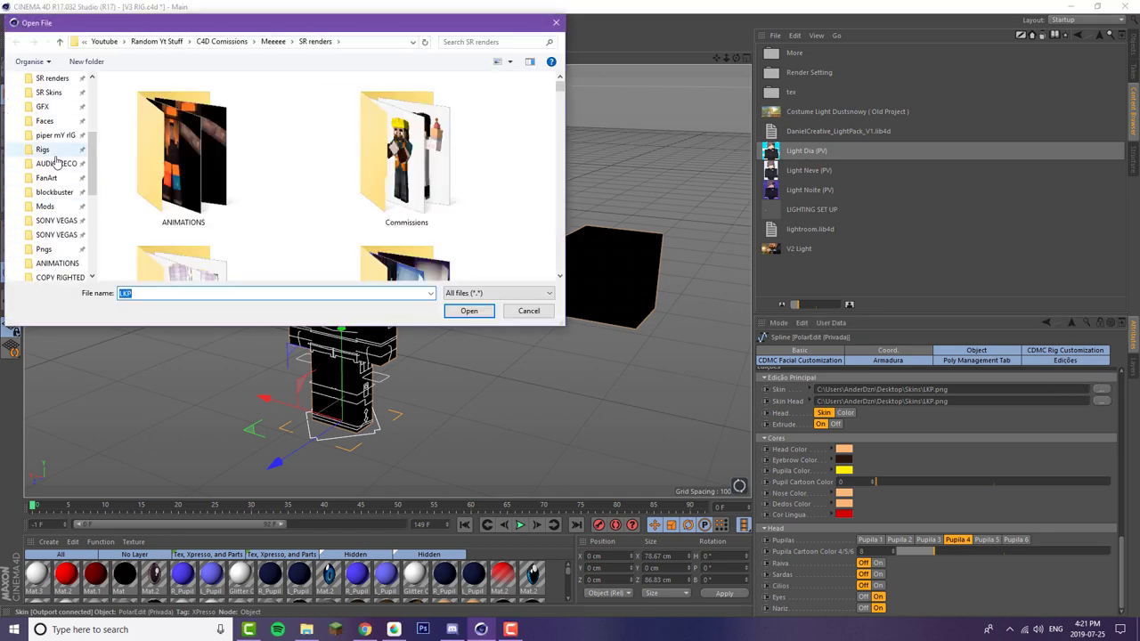
left_click(52, 150)
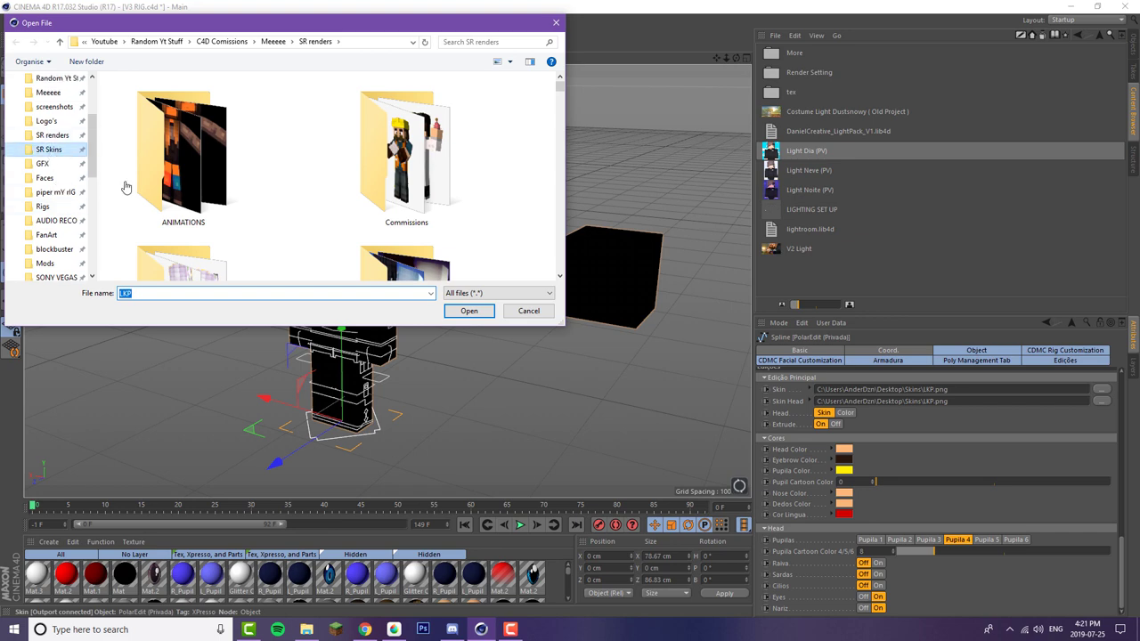
type("Stephen.png")
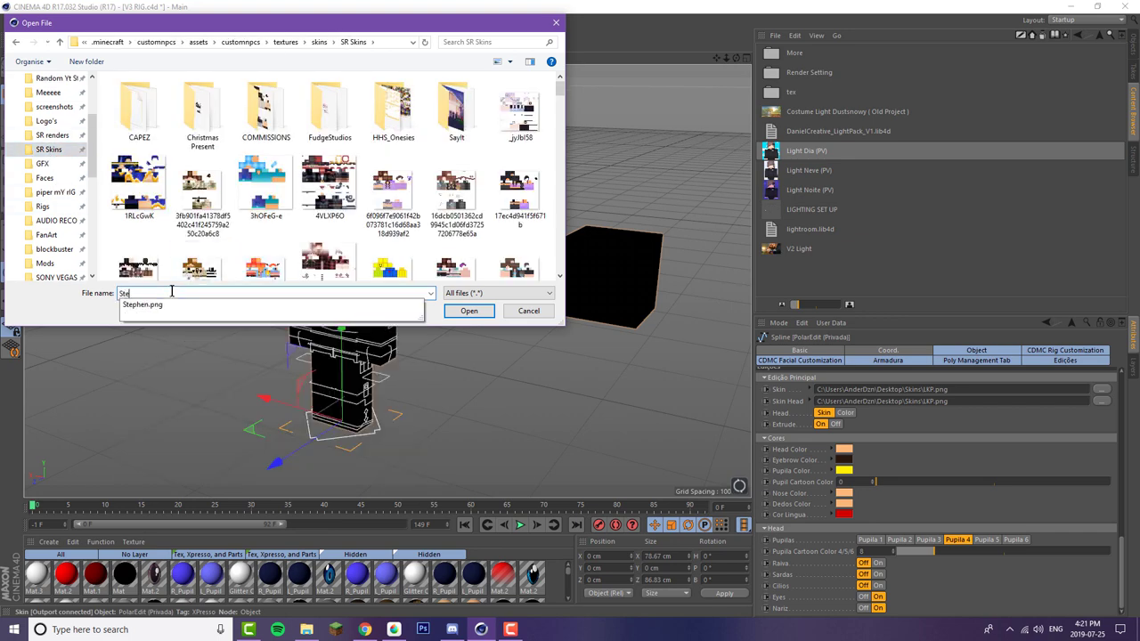
left_click(489, 311)
left_click(590, 354)
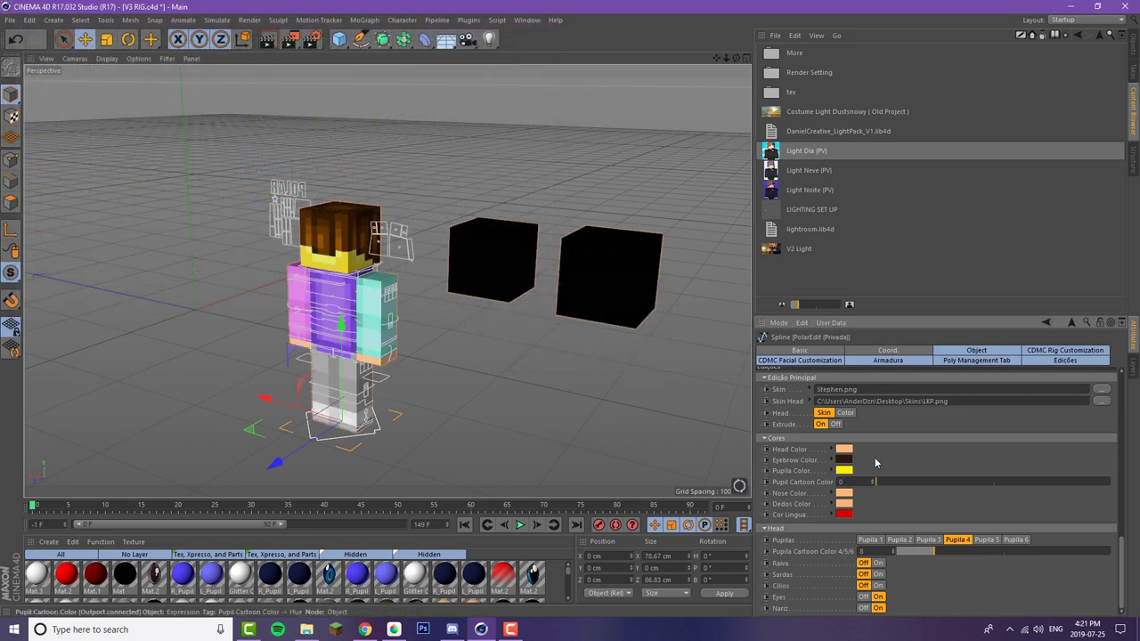
- Set the rig's Skin Head texture to the same Stephen.png file
left_click_drag(878, 389, 797, 392)
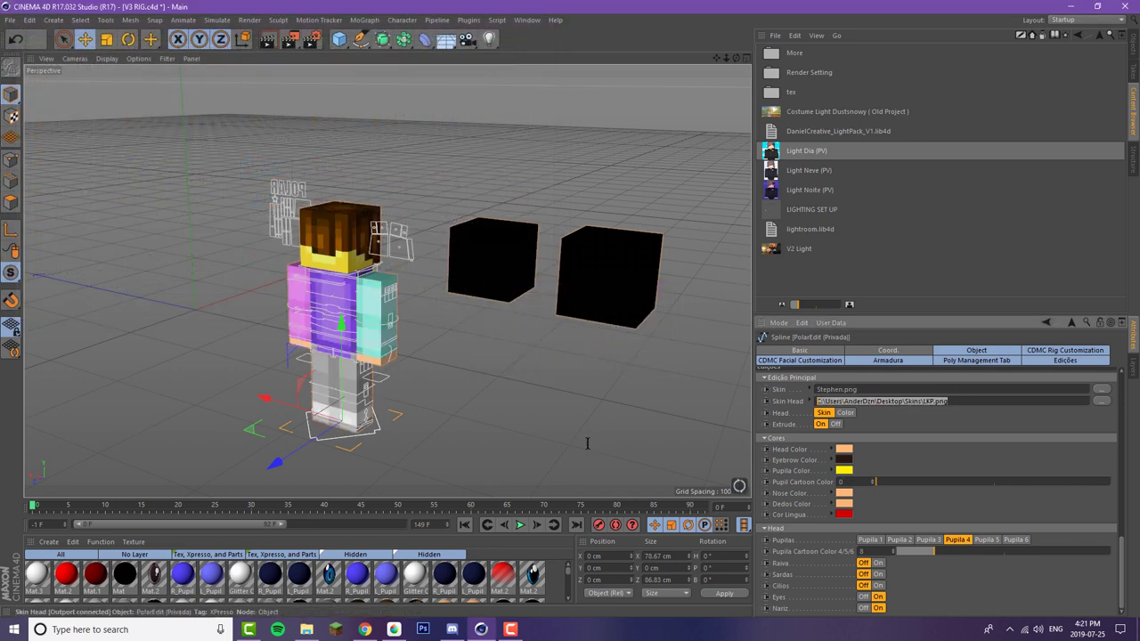
scroll(362, 281, "up", 5)
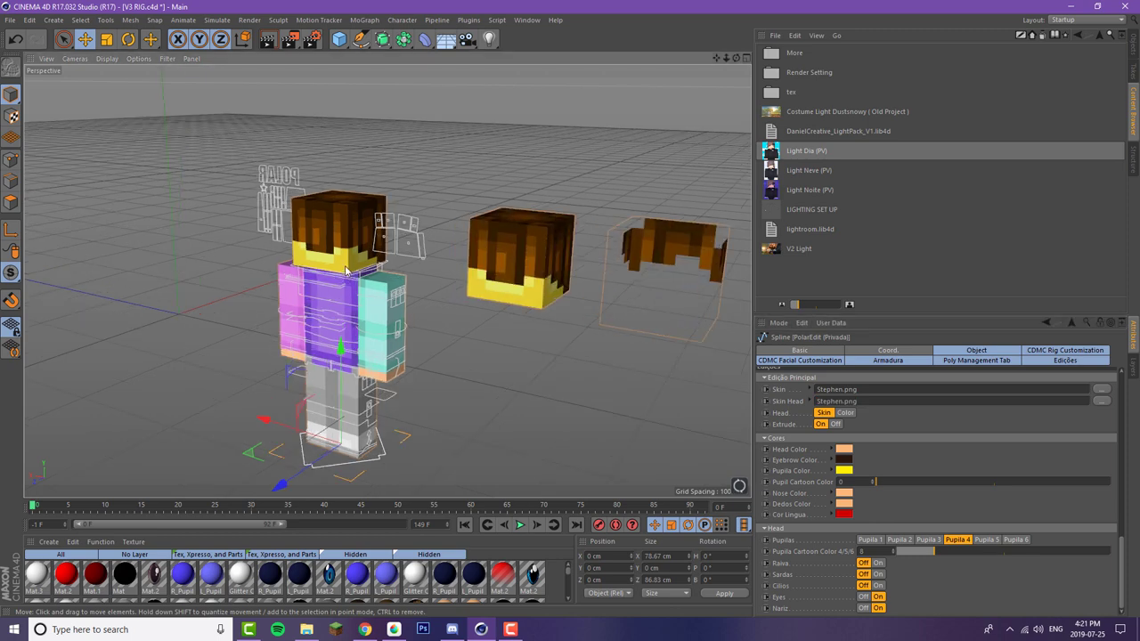
left_click_drag(737, 59, 455, 40)
scroll(459, 267, "up", 3)
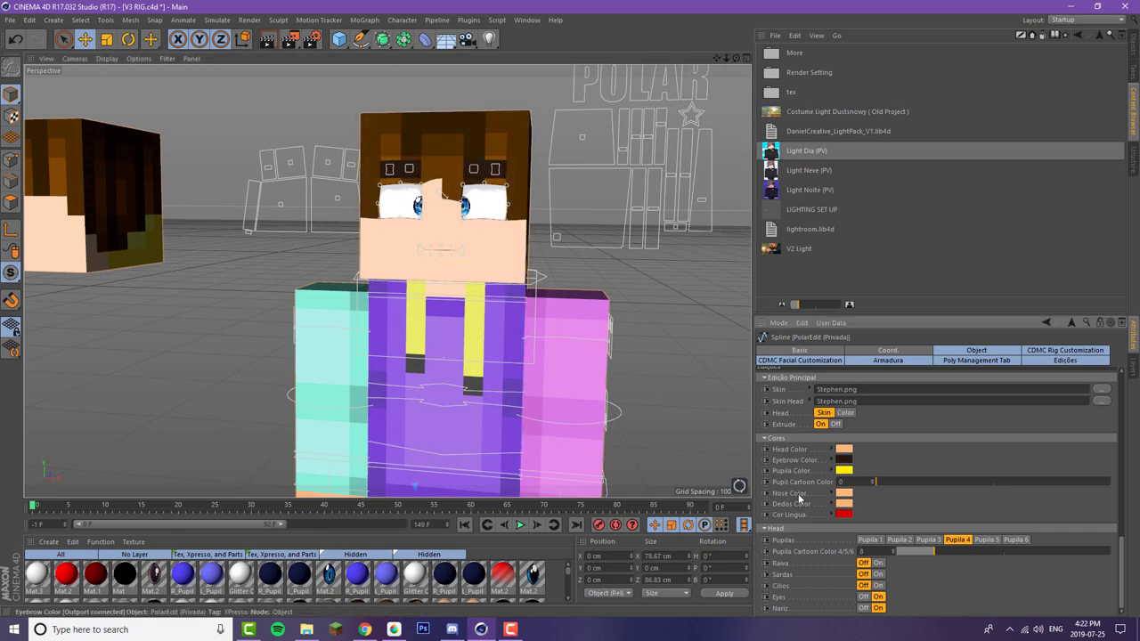
- Try the Female body shape in the rig's Shape Customization, and set Gender back to Male
scroll(804, 497, "up", 5)
scroll(804, 498, "up", 10)
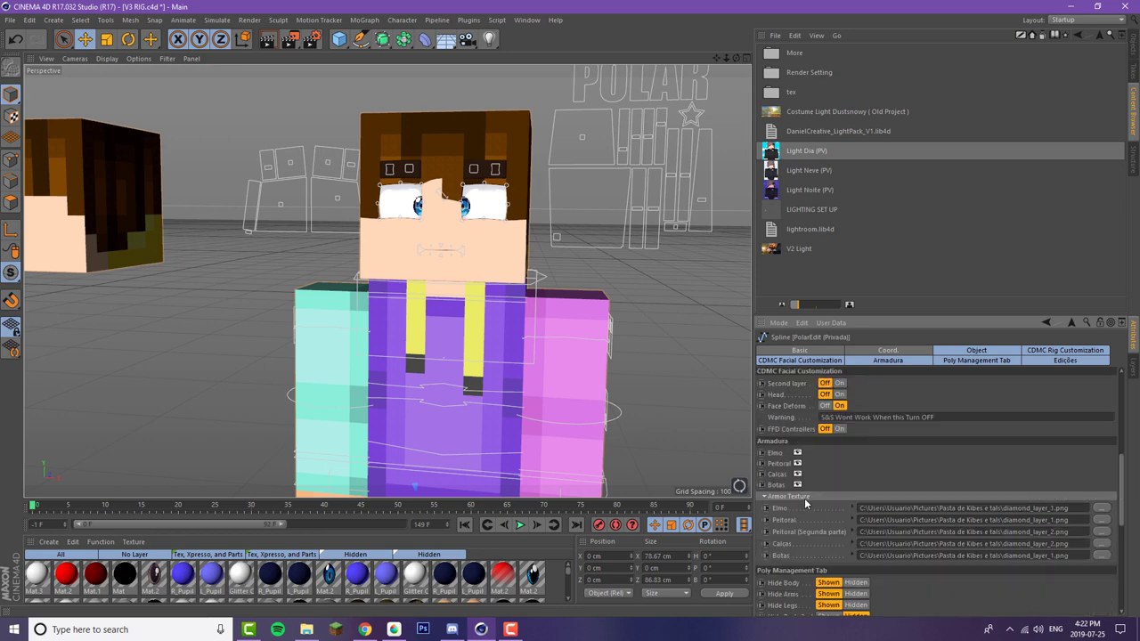
scroll(804, 504, "down", 1)
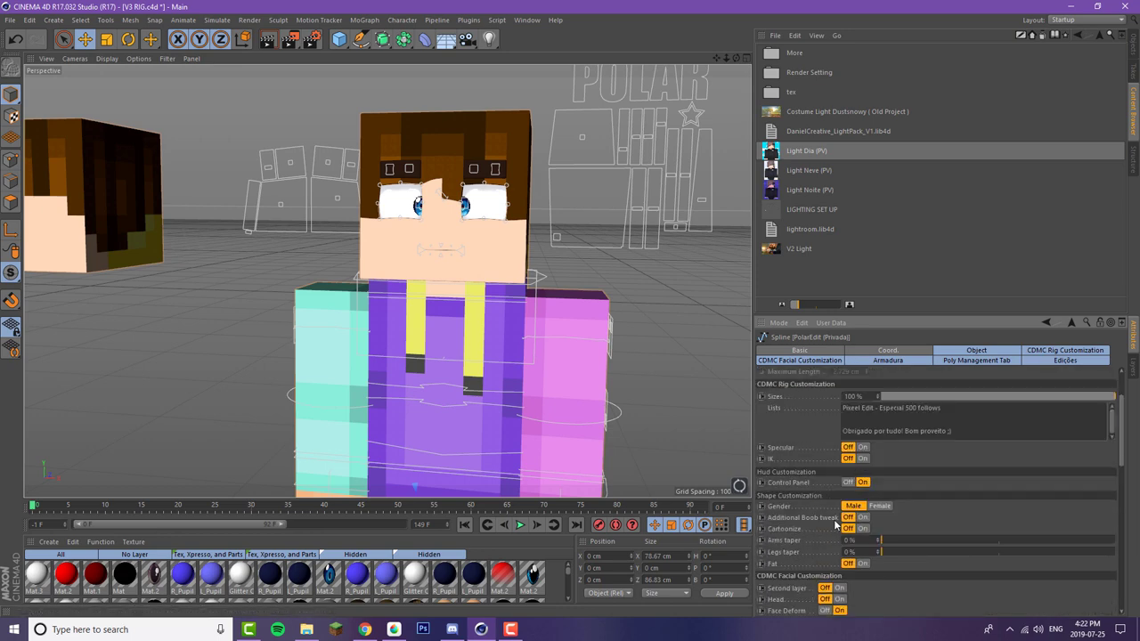
left_click(878, 506)
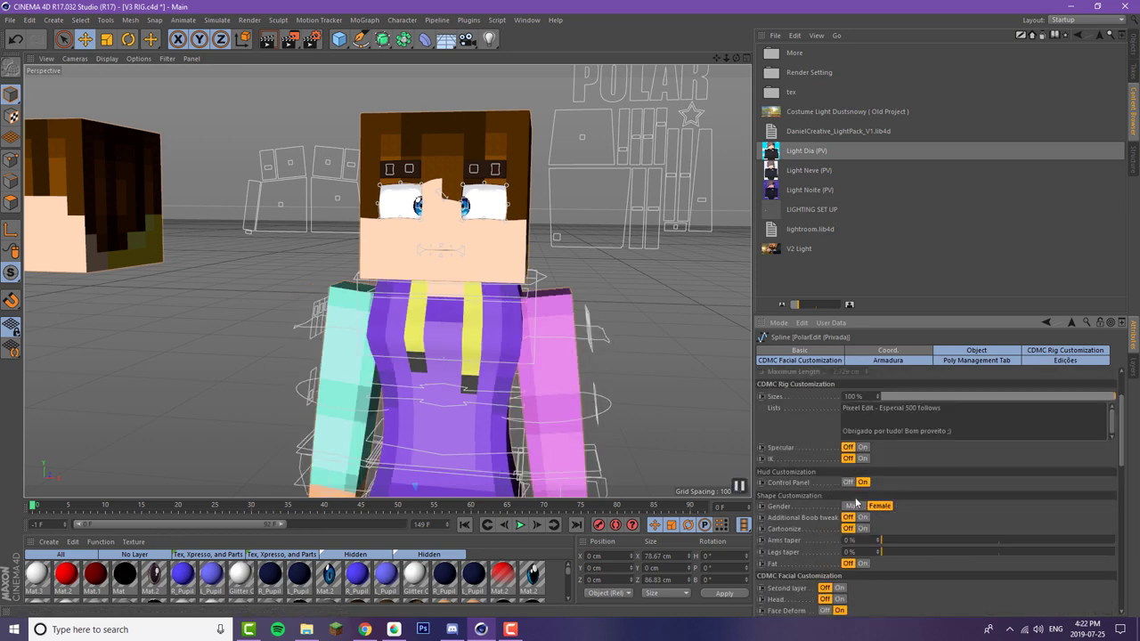
left_click(853, 506)
left_click(862, 518)
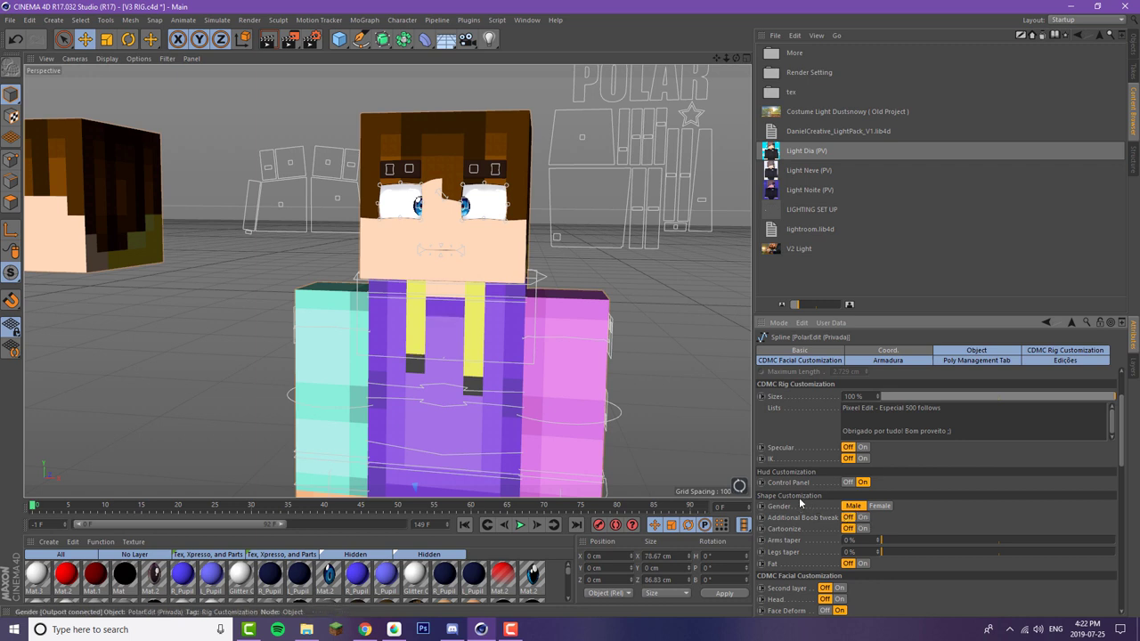
- Try the Cartoonize shape option, and move the control between the eyes to shift the facial features on the head
scroll(851, 486, "down", 3)
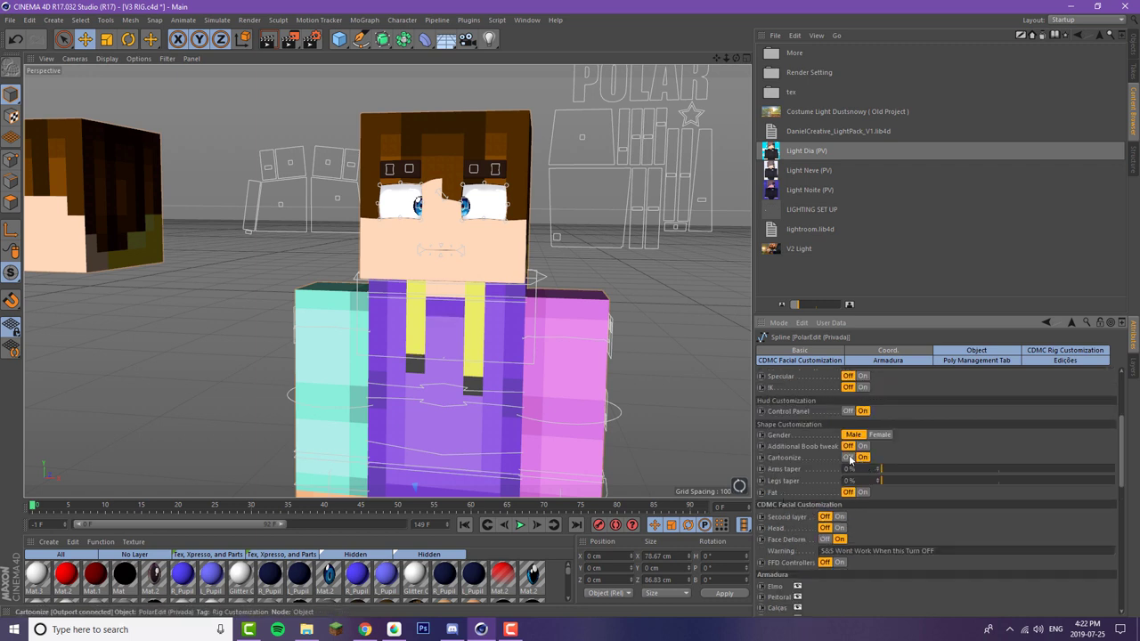
left_click(445, 200)
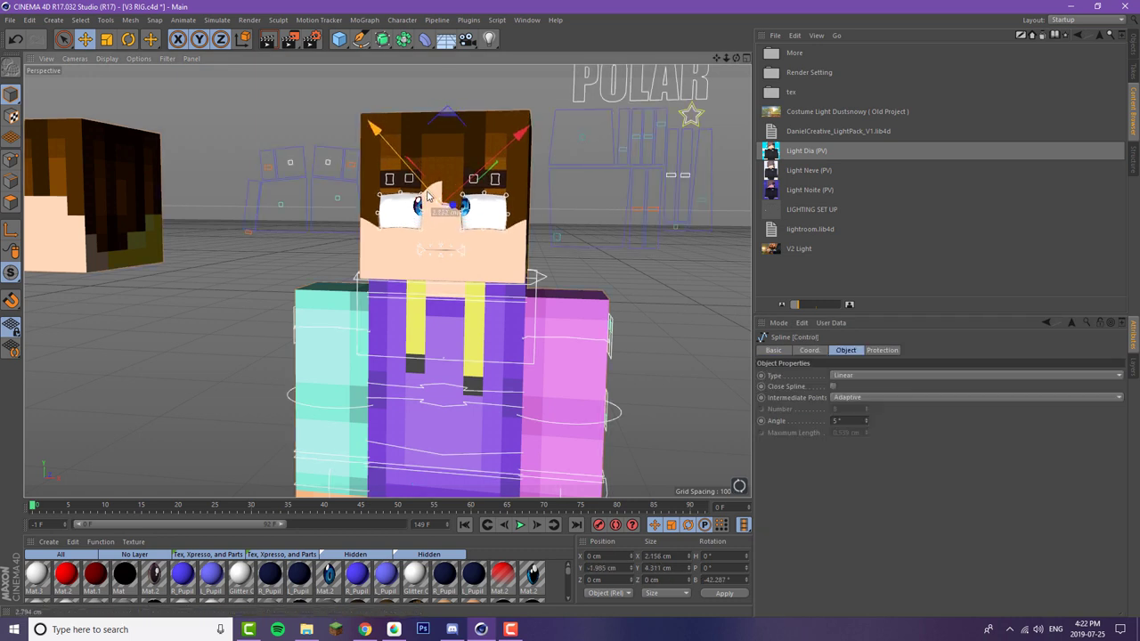
mouse_move(428, 192)
left_mouse_down()
mouse_move(418, 196)
mouse_move(415, 177)
left_mouse_up()
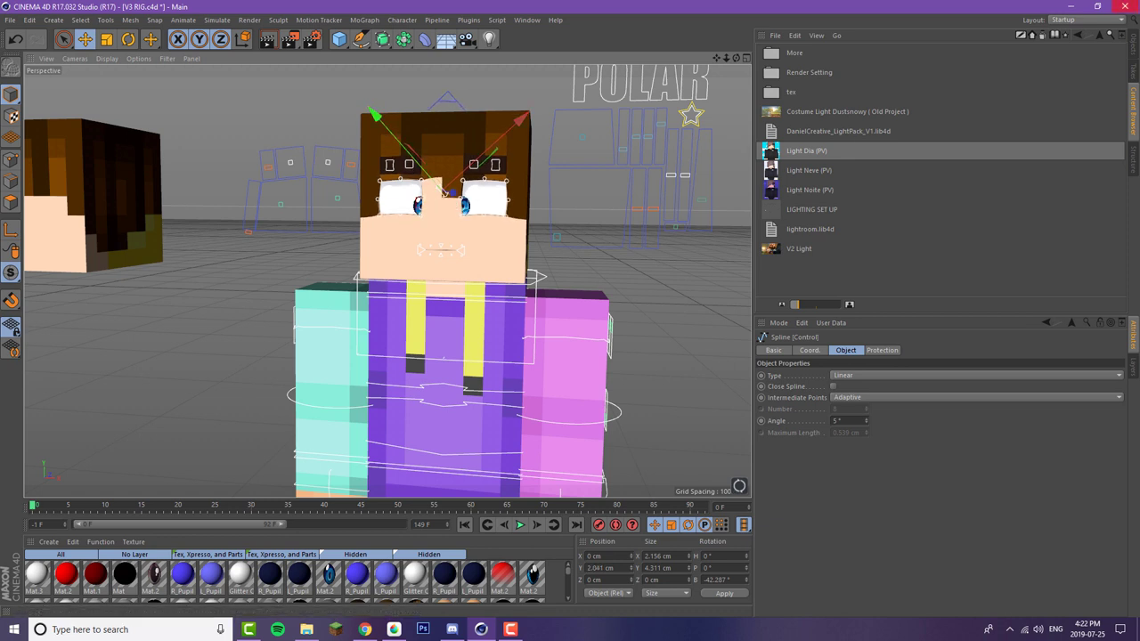
- Try the PolarEdit rig's Specular, IK and Control Panel options, and restore Specular and IK to Off and Control Panel to On
left_click(1130, 51)
left_click(795, 51)
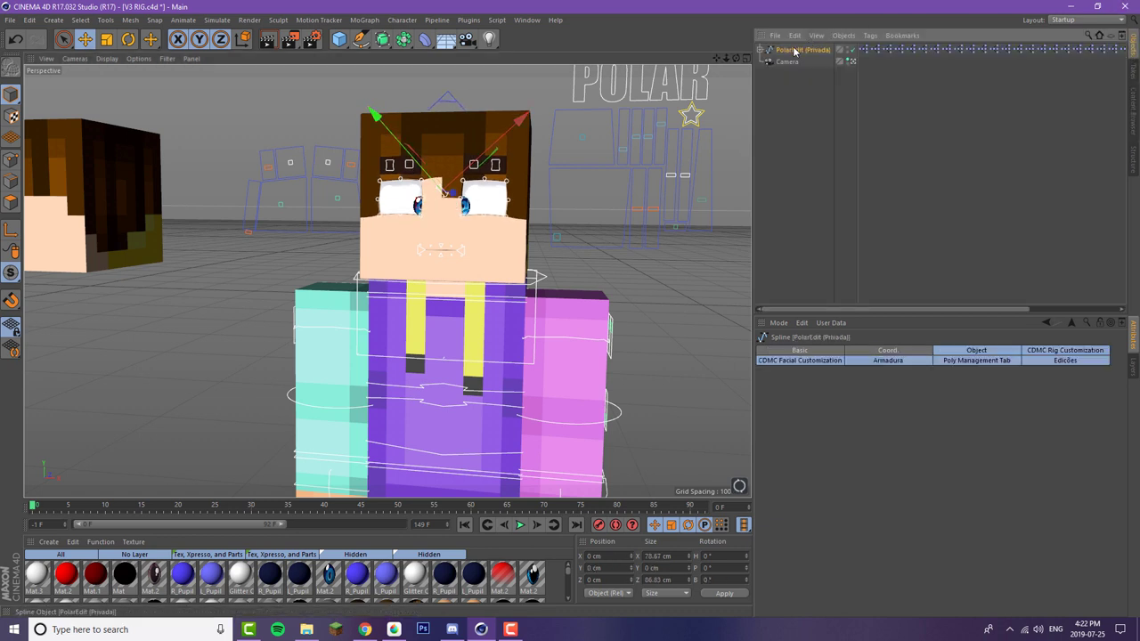
scroll(824, 443, "down", 2)
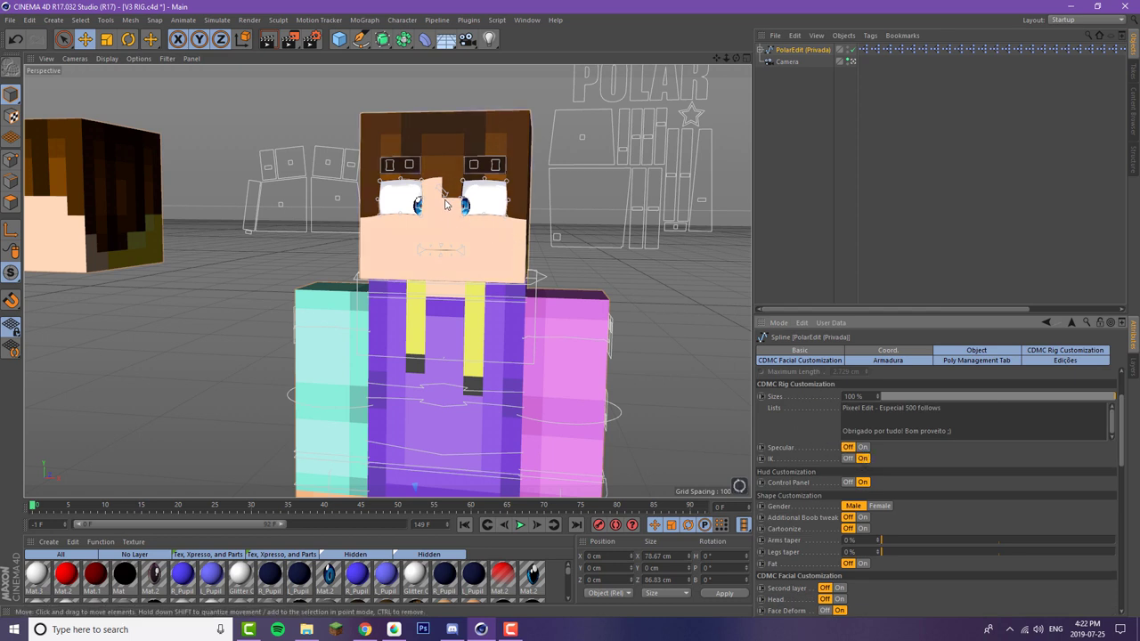
left_click(866, 448)
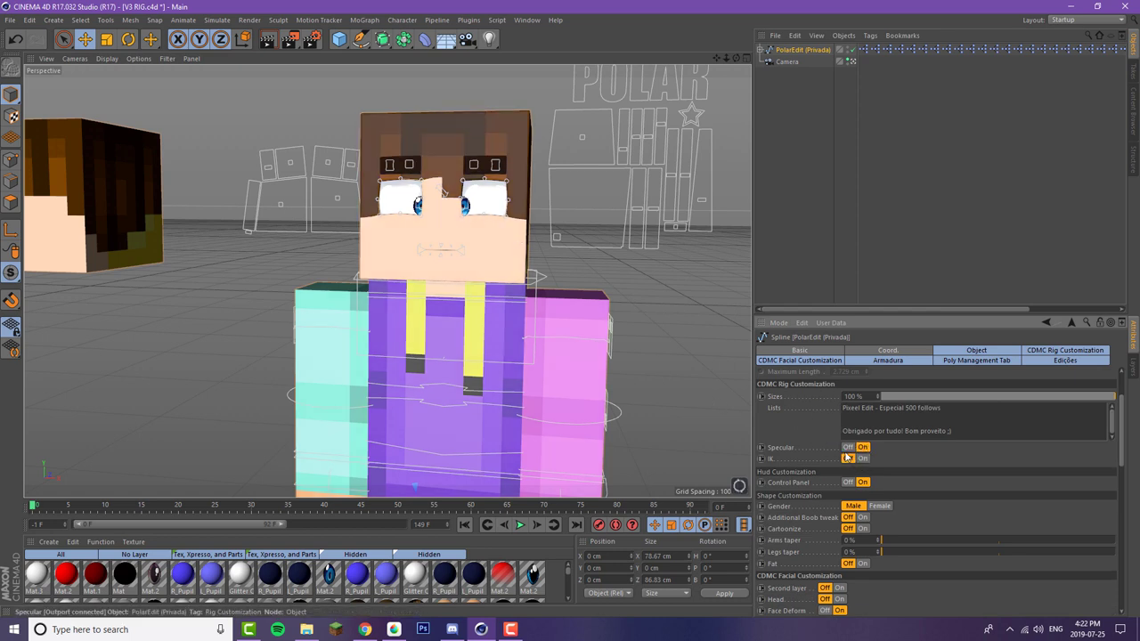
left_click(848, 447)
left_click(849, 483)
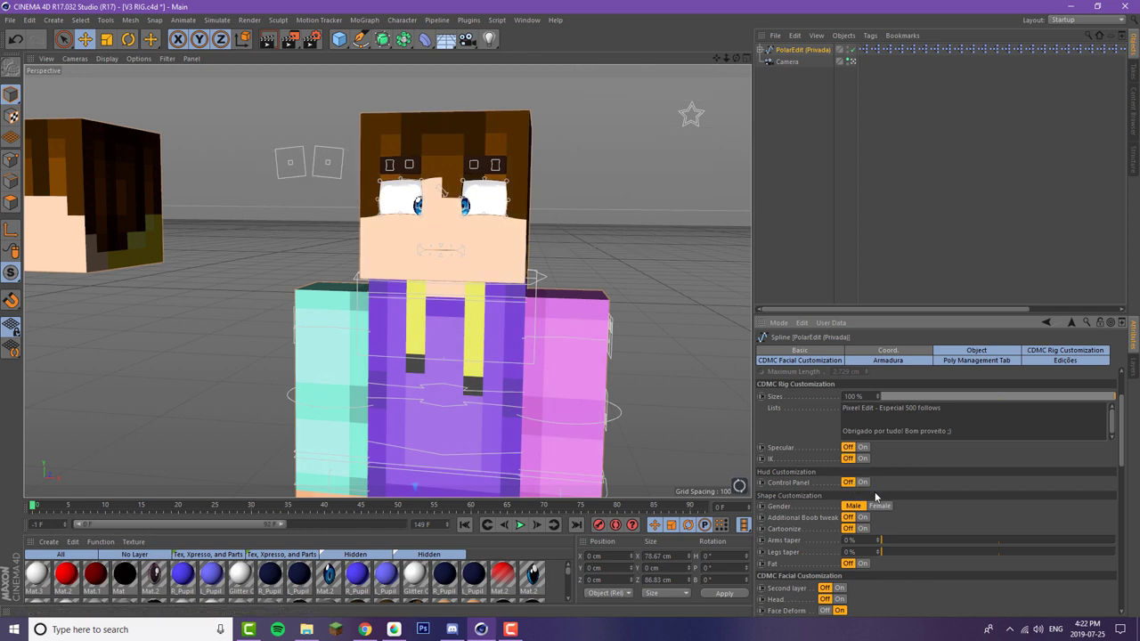
left_click(863, 483)
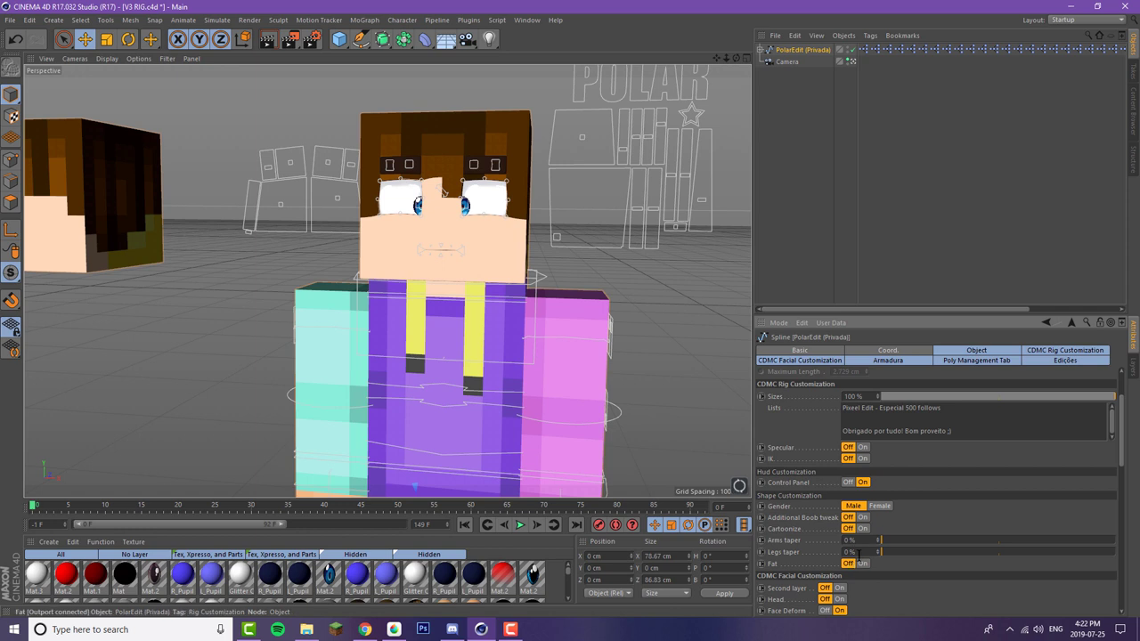
- Under CDMC Facial Customization, try the Head toggle and restore it to Off, and turn Face Deform off
scroll(842, 534, "down", 3)
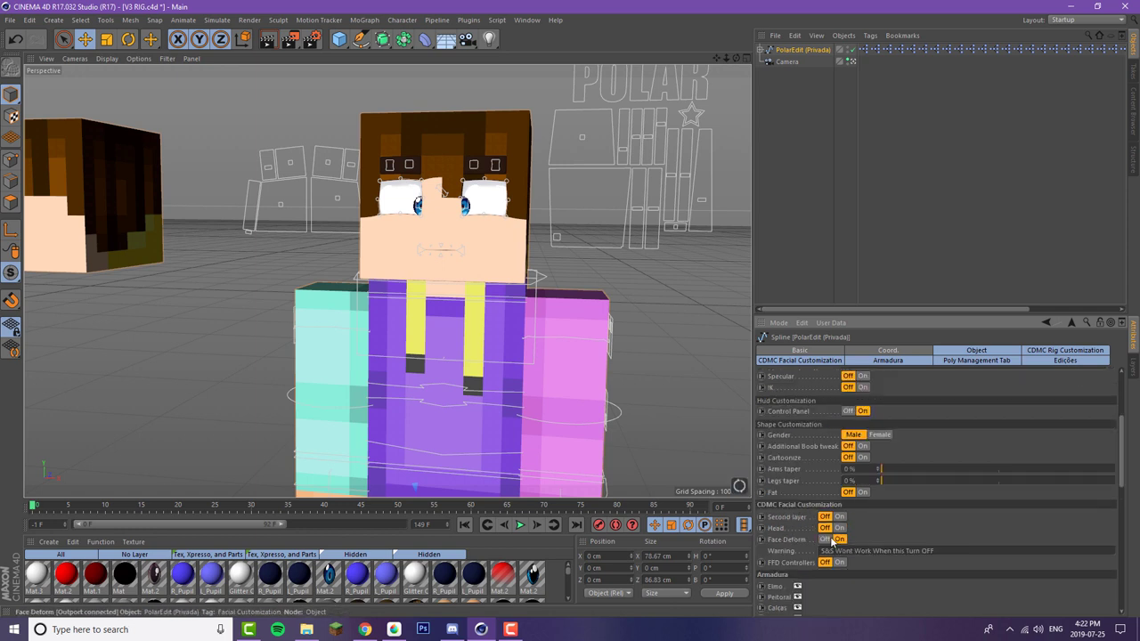
left_click(825, 529)
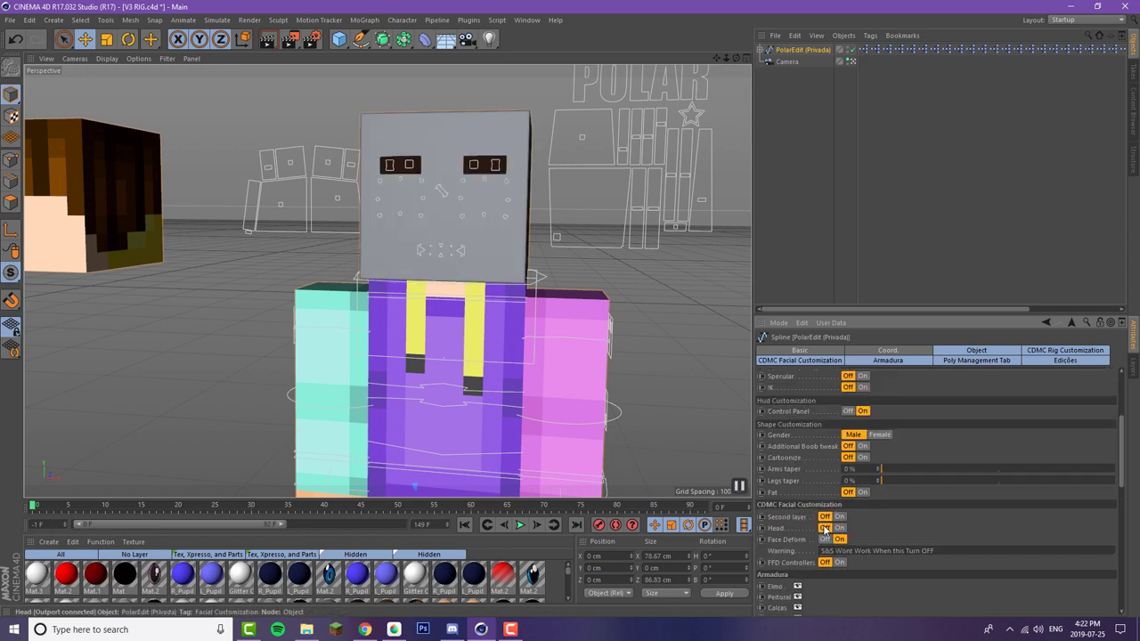
left_click(839, 528)
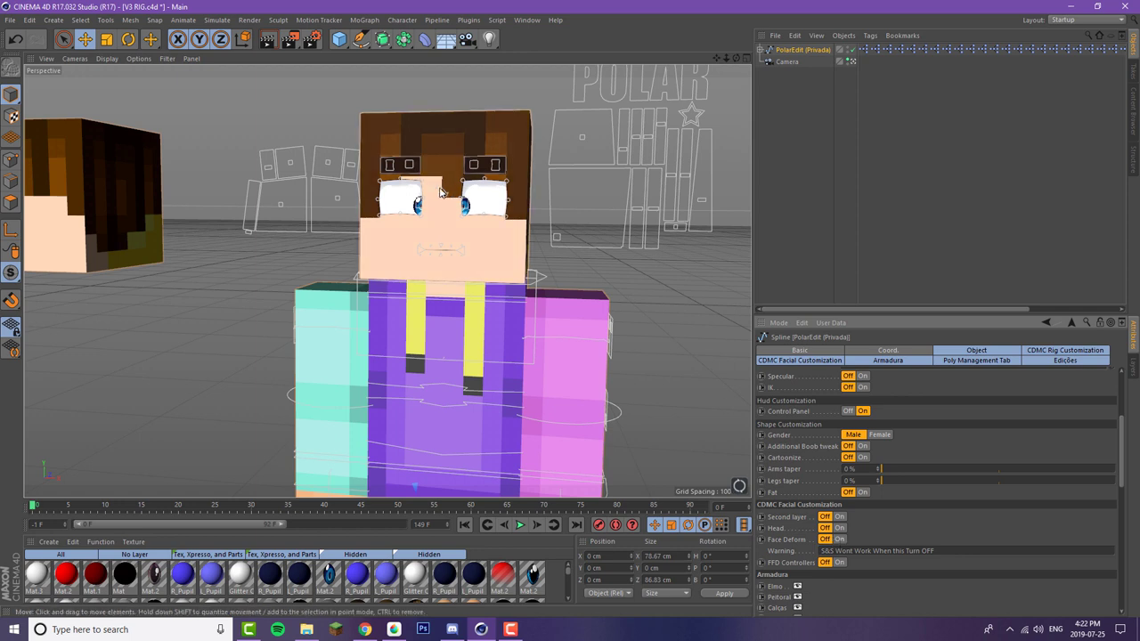
- Move the control between the eyes down to a Y position of about -1.5 cm to lower the eyes
left_click(447, 199)
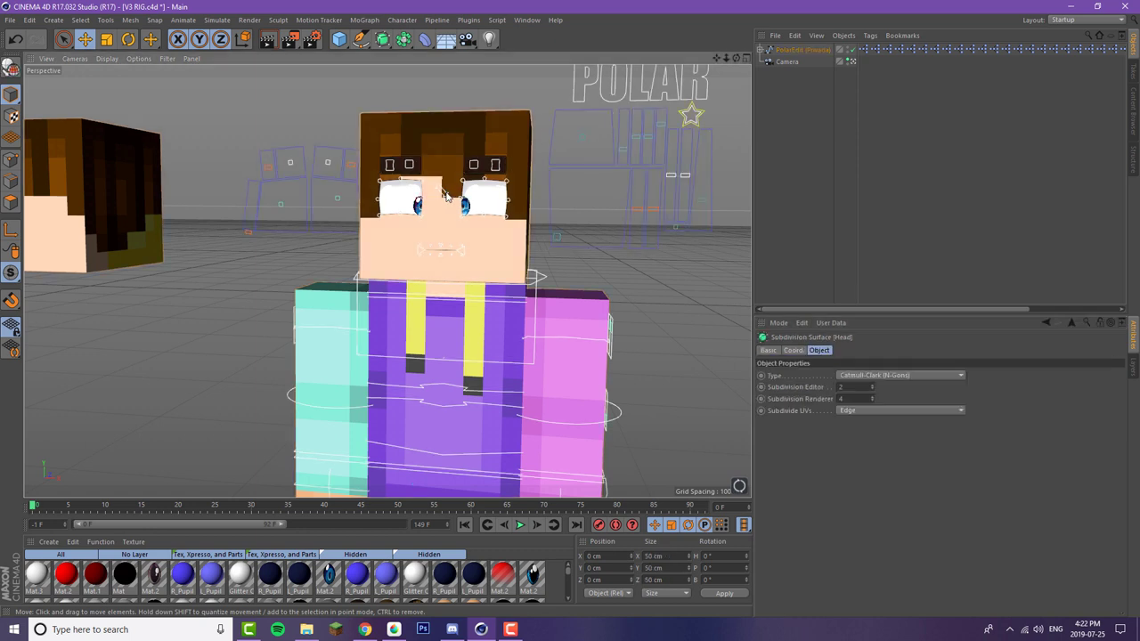
left_click(446, 201)
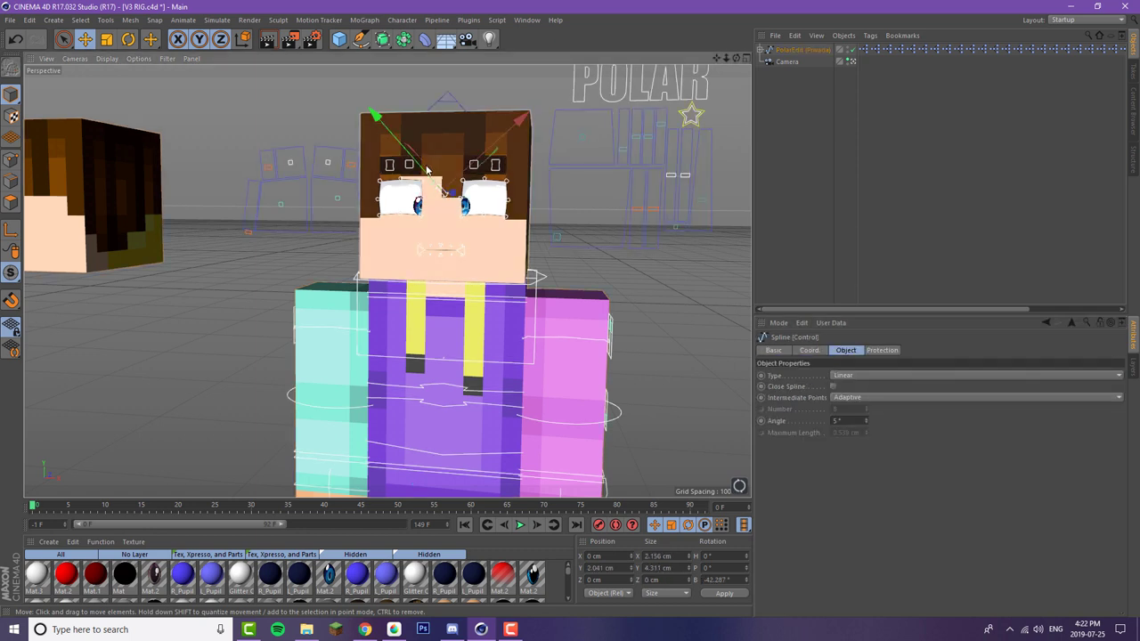
left_click_drag(435, 184, 436, 185)
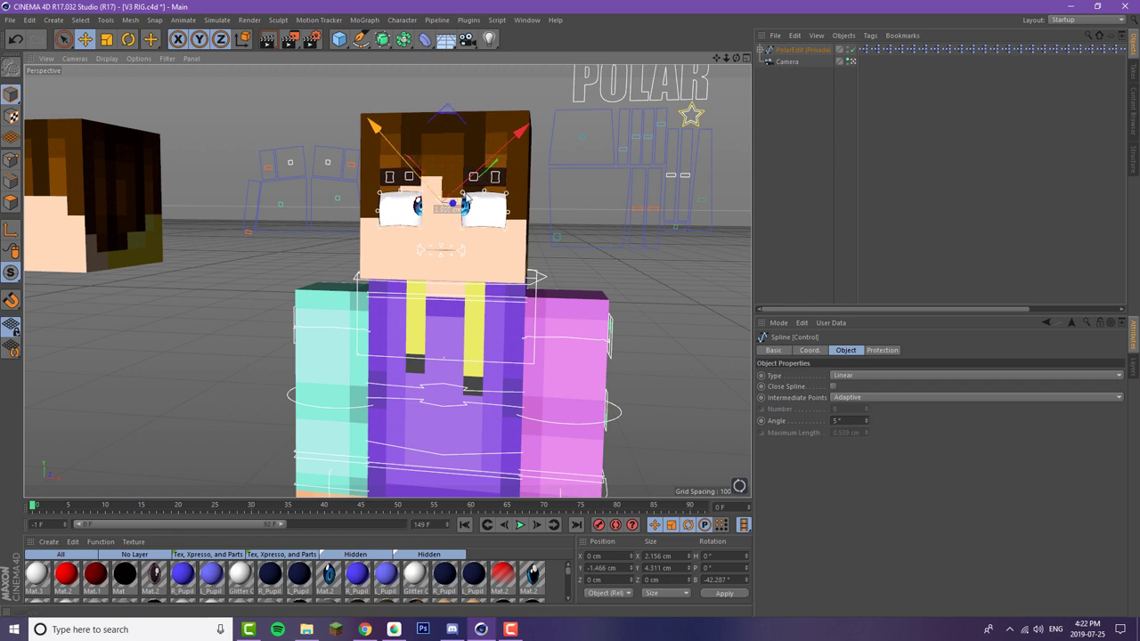
- Shift both pupils sideways with the pupil control beside the head, to about X 2.3 cm and Y 1.1 cm
left_click(479, 215)
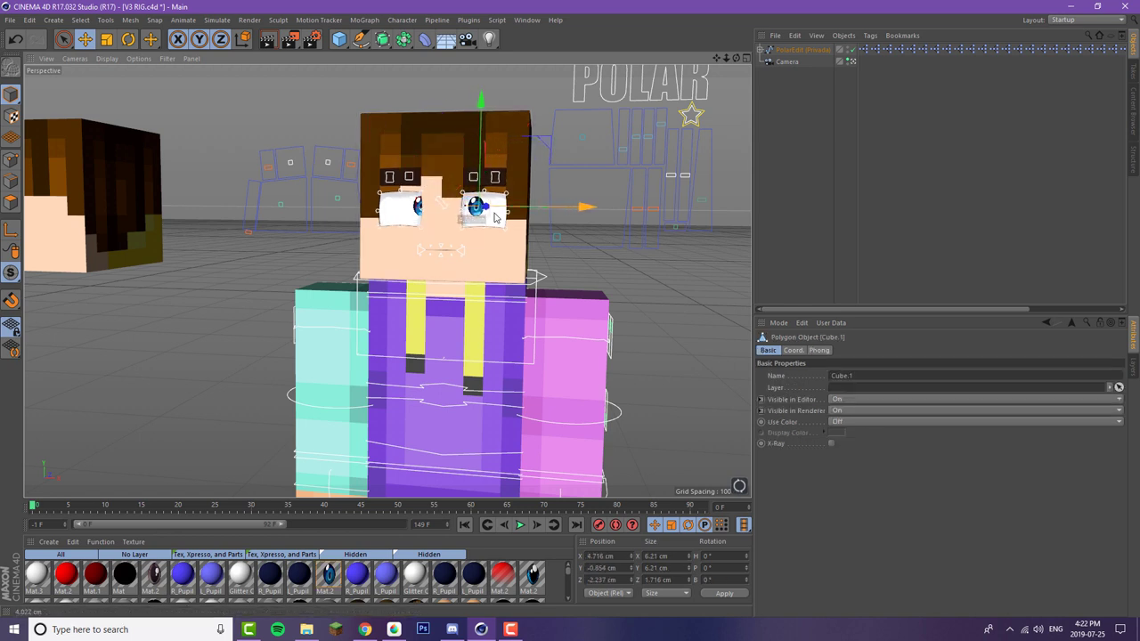
left_click(355, 204)
left_click_drag(364, 205, 253, 202)
left_click(337, 197)
left_click(249, 231)
left_click(338, 192)
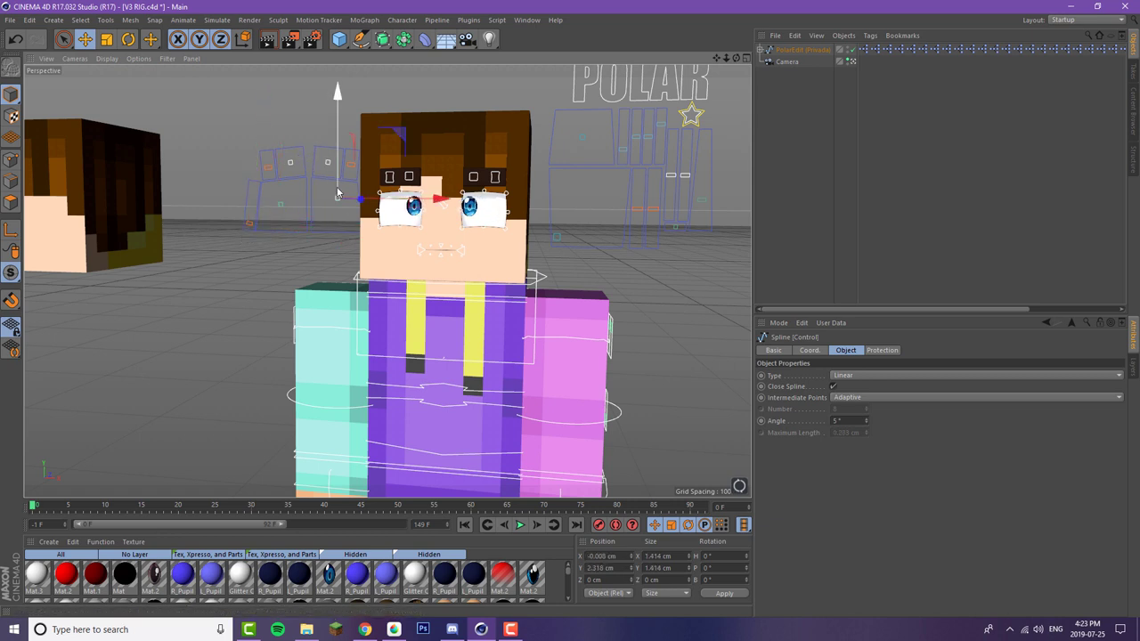
left_click_drag(395, 204, 400, 210)
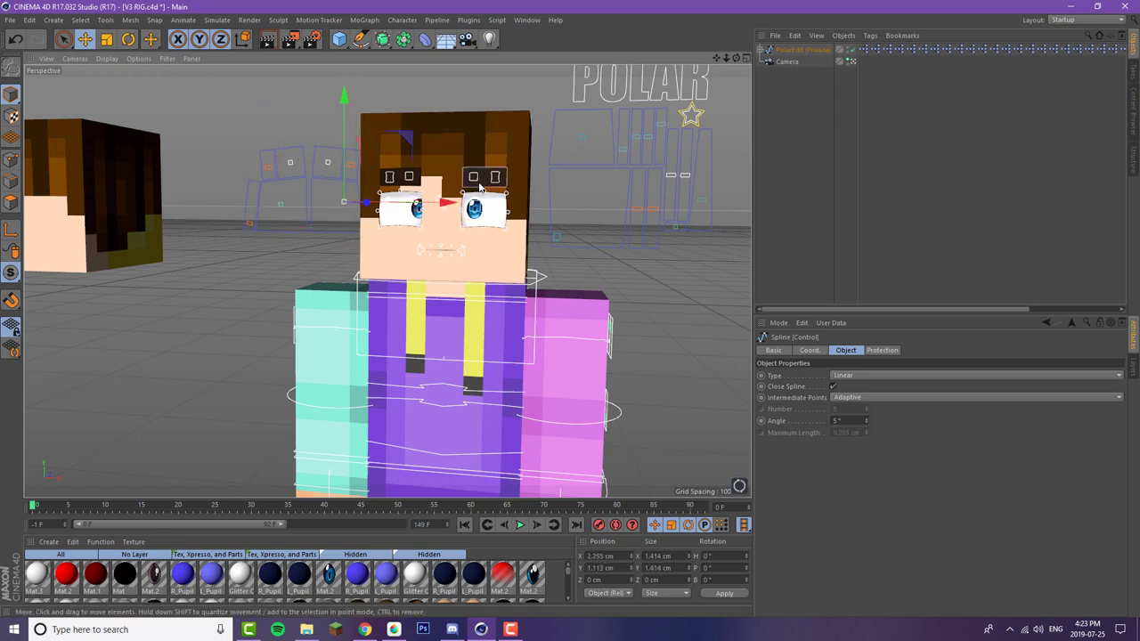
- Lower both eyebrows with their two controls on the panel beside the head, and fine-tune one brow to about Y -2.3 cm
scroll(477, 185, "up", 3)
left_click(286, 157)
left_click_drag(284, 147, 282, 154)
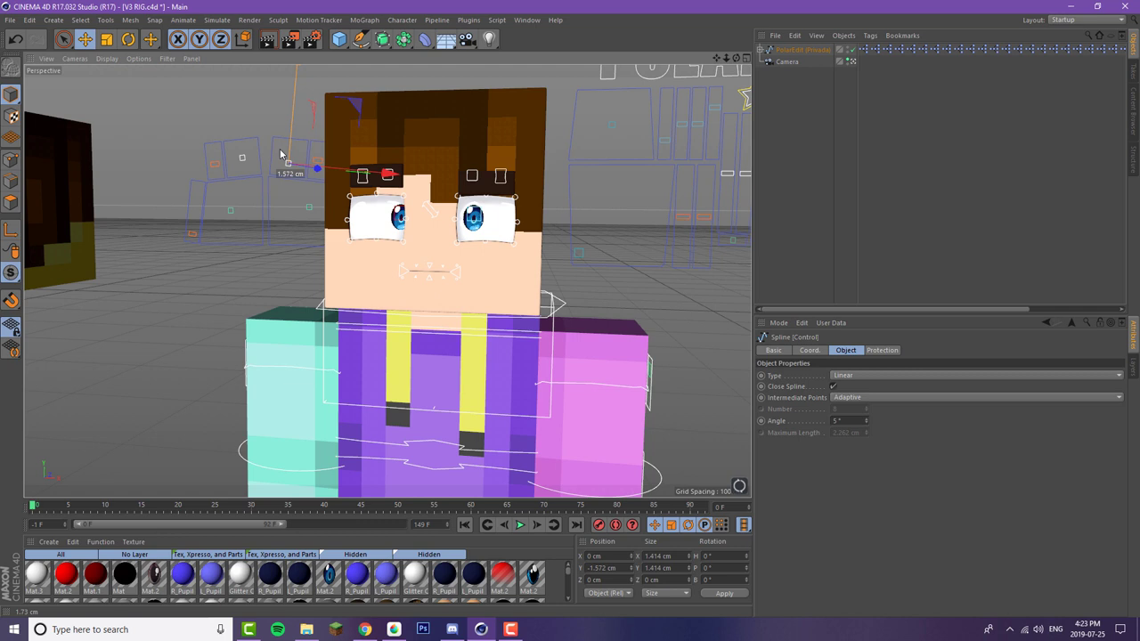
left_click(13, 42)
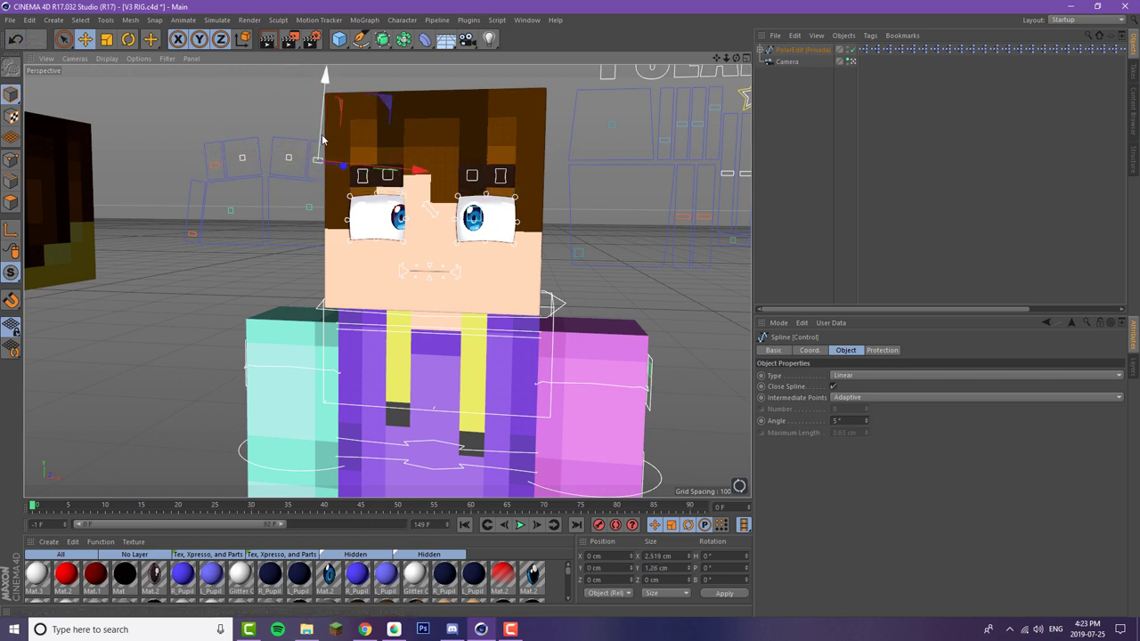
left_click_drag(322, 140, 323, 135)
left_click_drag(245, 159, 264, 146)
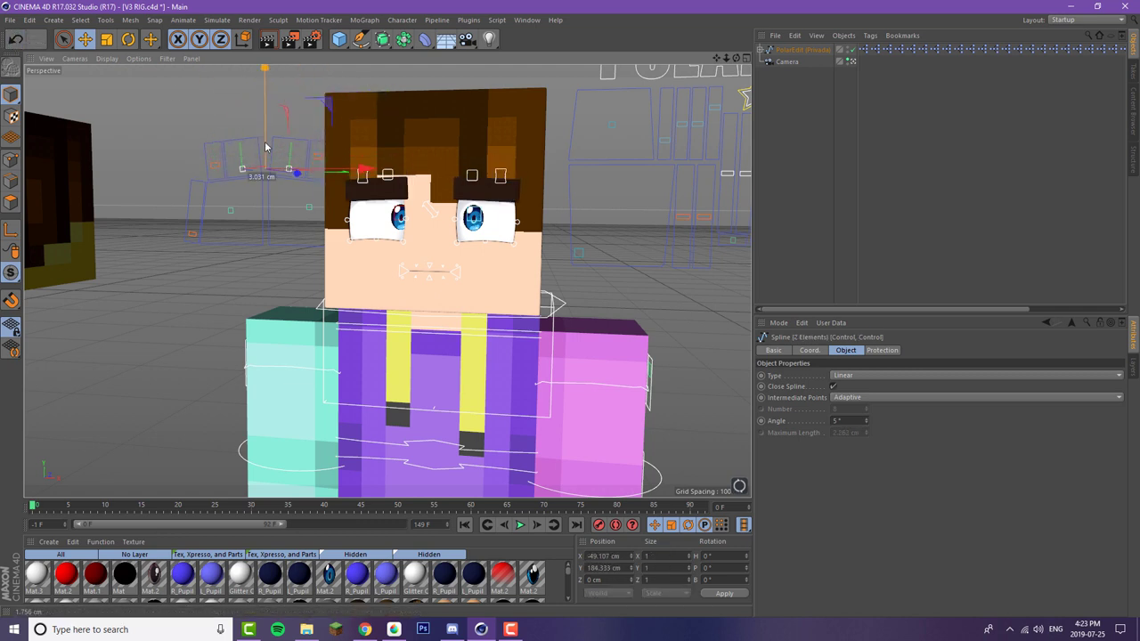
left_click(289, 167)
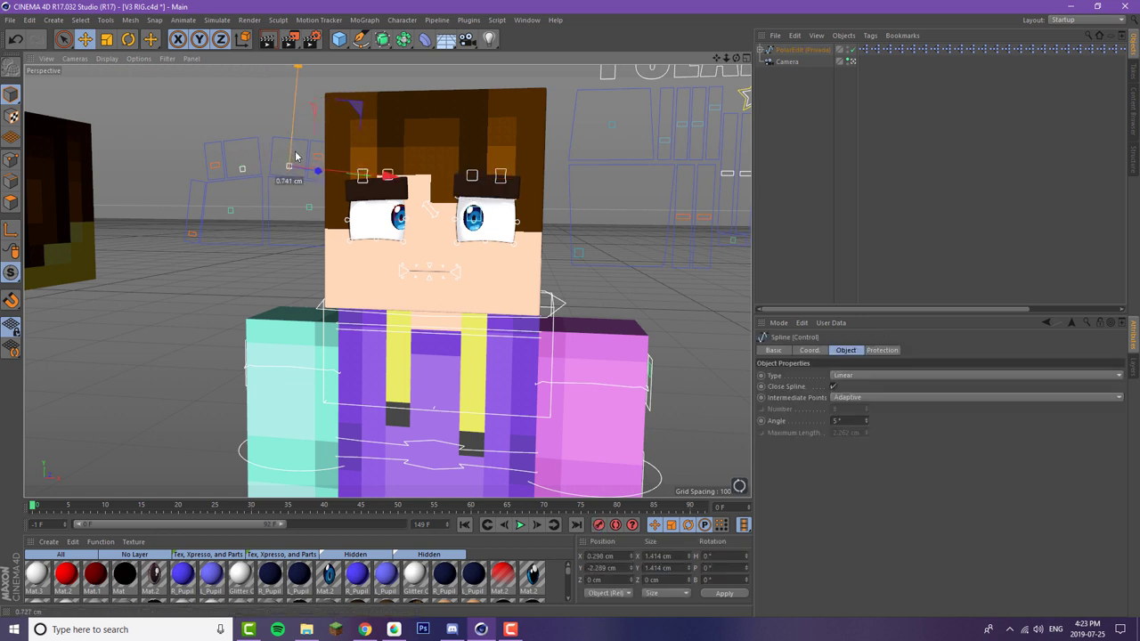
- Rotate the control between the eyes to a bank angle of about -25°
left_click(471, 173)
key("r")
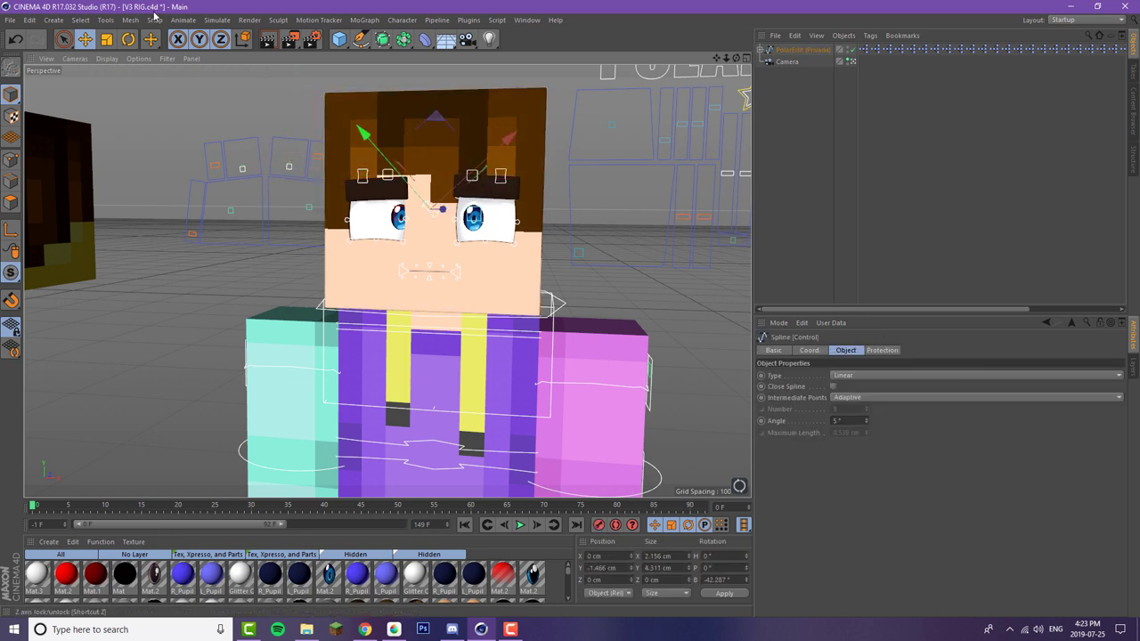
left_click_drag(416, 147, 437, 154)
key("e")
- Select the lower eyelid controls of both eyes together and raise the lower lids slightly
left_click(481, 241)
scroll(453, 235, "up", 2)
scroll(452, 235, "up", 2)
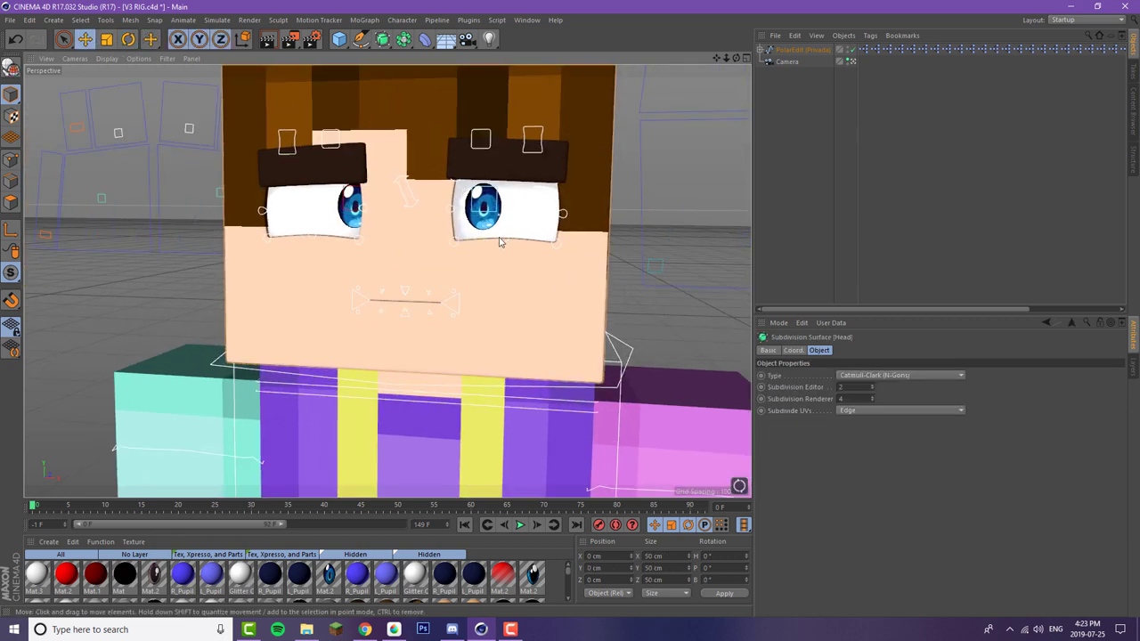
left_click(500, 244)
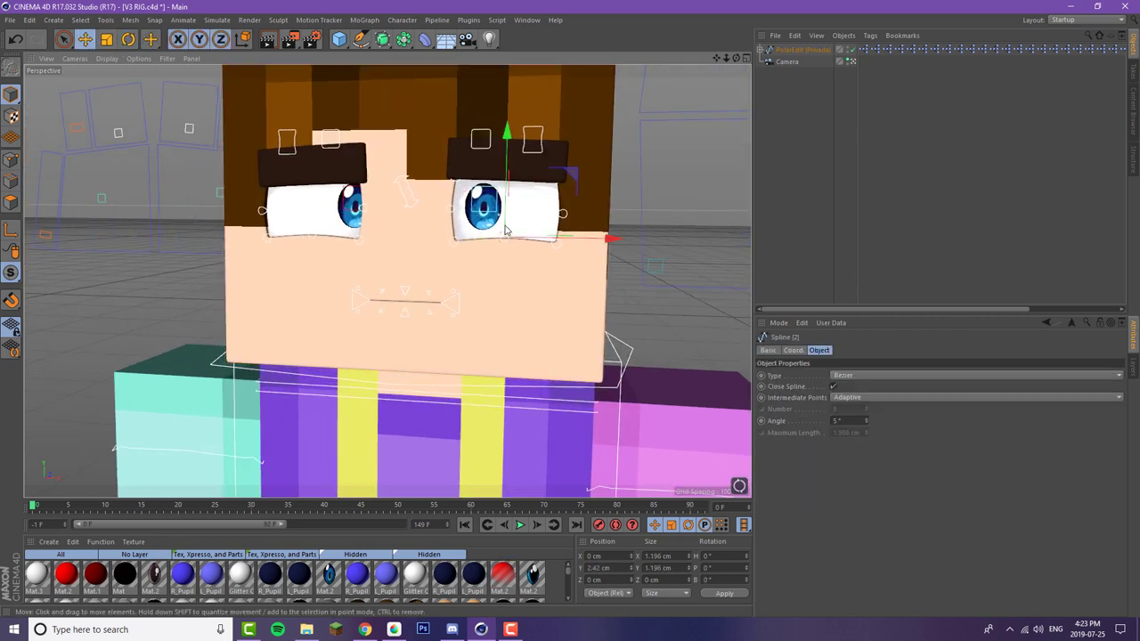
left_click(314, 240, "shift")
left_click(15, 40)
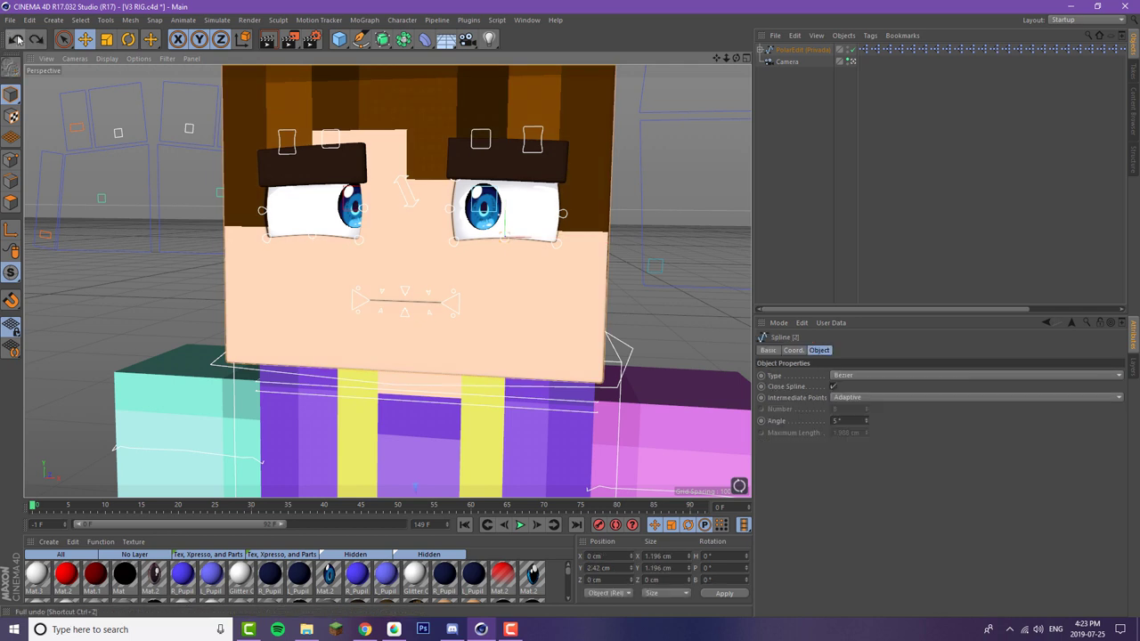
left_click(316, 234, "shift")
left_click(15, 40)
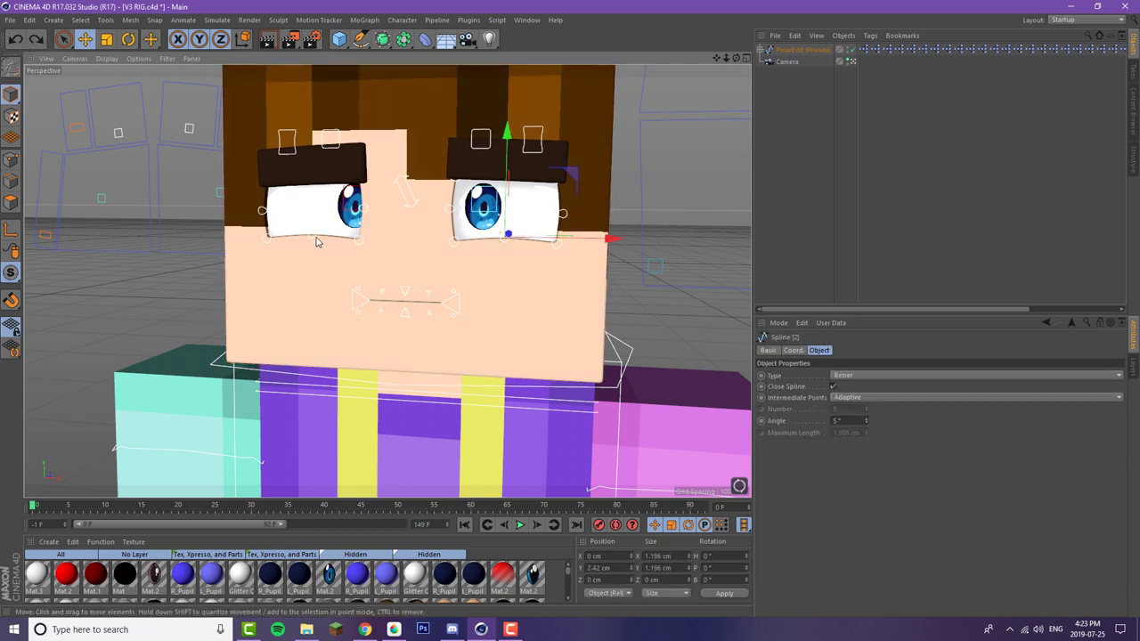
left_click(315, 240, "shift")
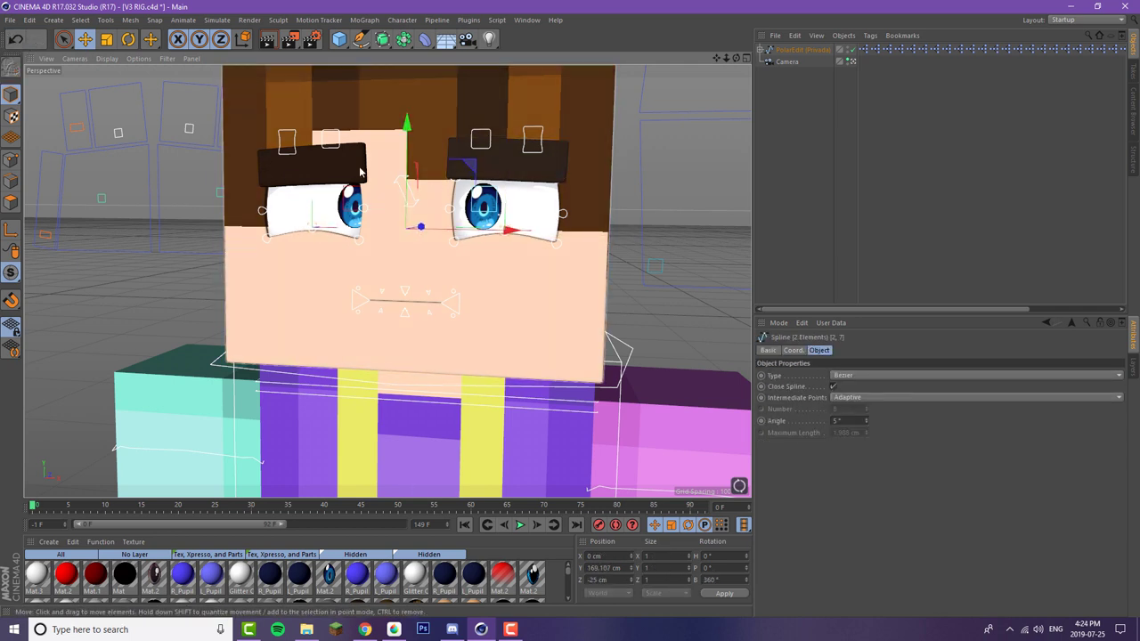
- Reshape both eyebrows with their bend controls, moving the second brow's to about X 3.6 cm and Y 0.6 cm
left_click(403, 192)
left_click_drag(379, 138, 358, 133)
left_click(491, 148)
left_click(487, 145)
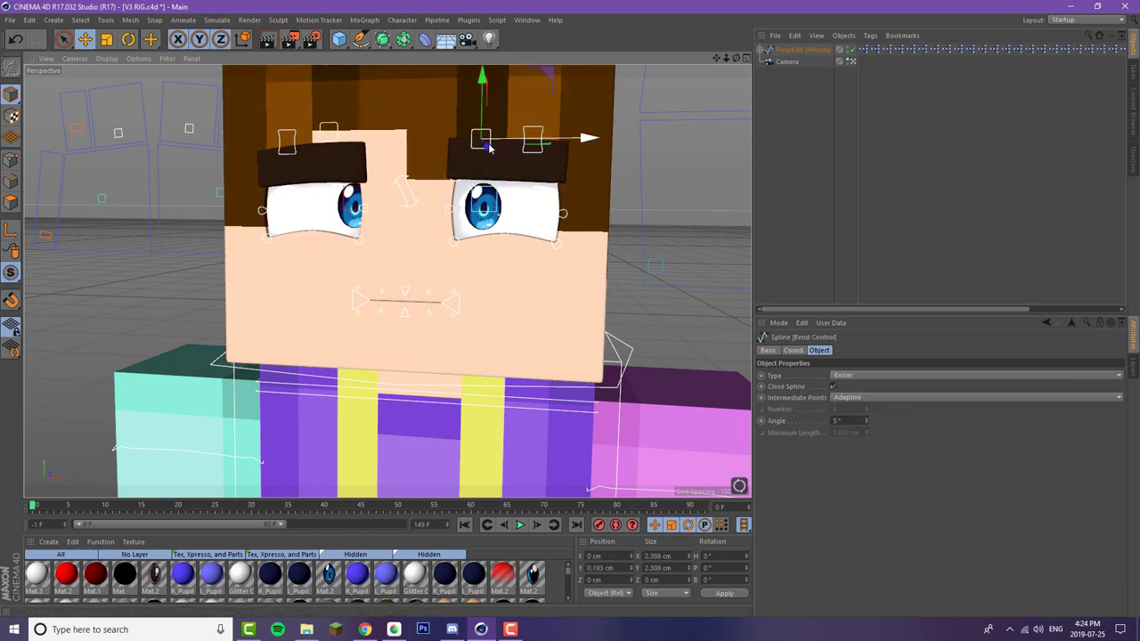
left_click_drag(489, 145, 545, 121)
- Adjust the mouth expression with the controls on the panel below the POLAR lettering
scroll(472, 183, "down", 4)
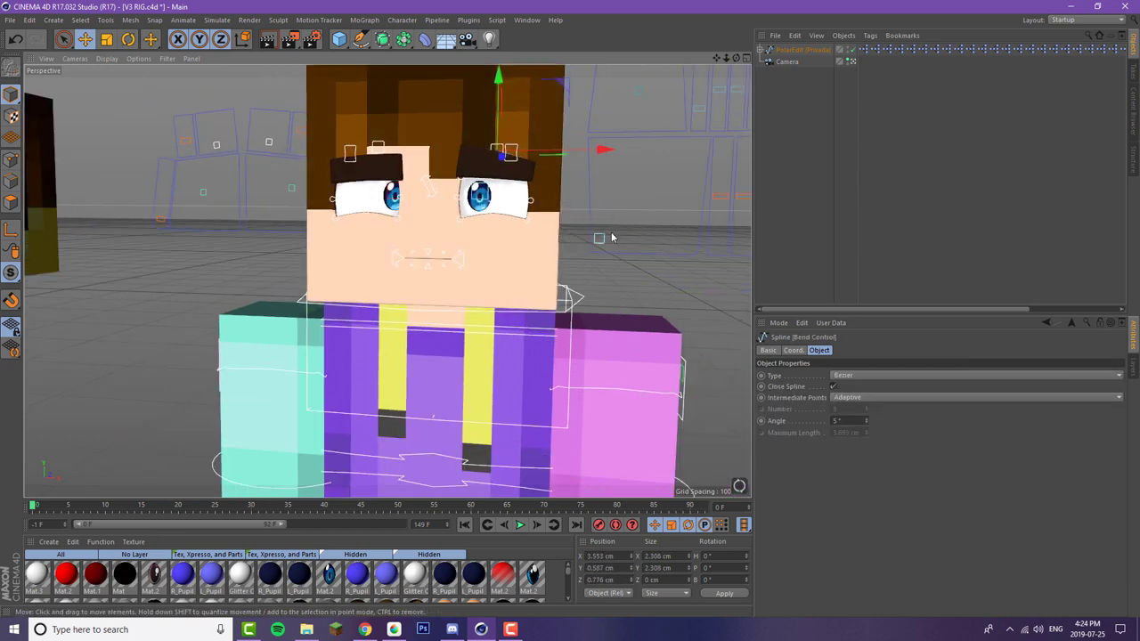
left_click(605, 237)
left_click_drag(634, 242, 650, 250)
left_click_drag(751, 208, 721, 158)
left_click(714, 198)
scroll(519, 178, "down", 5)
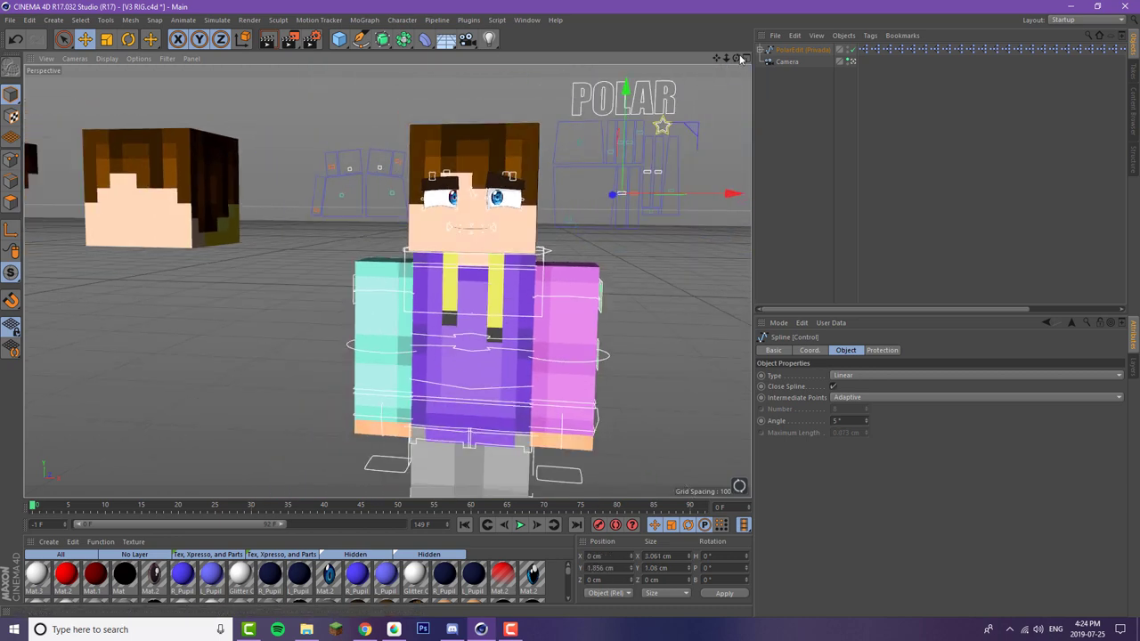
- Reposition the control between the eyes to a Y position of about -3.9 cm
left_click_drag(742, 58, 746, 59)
left_click(478, 196)
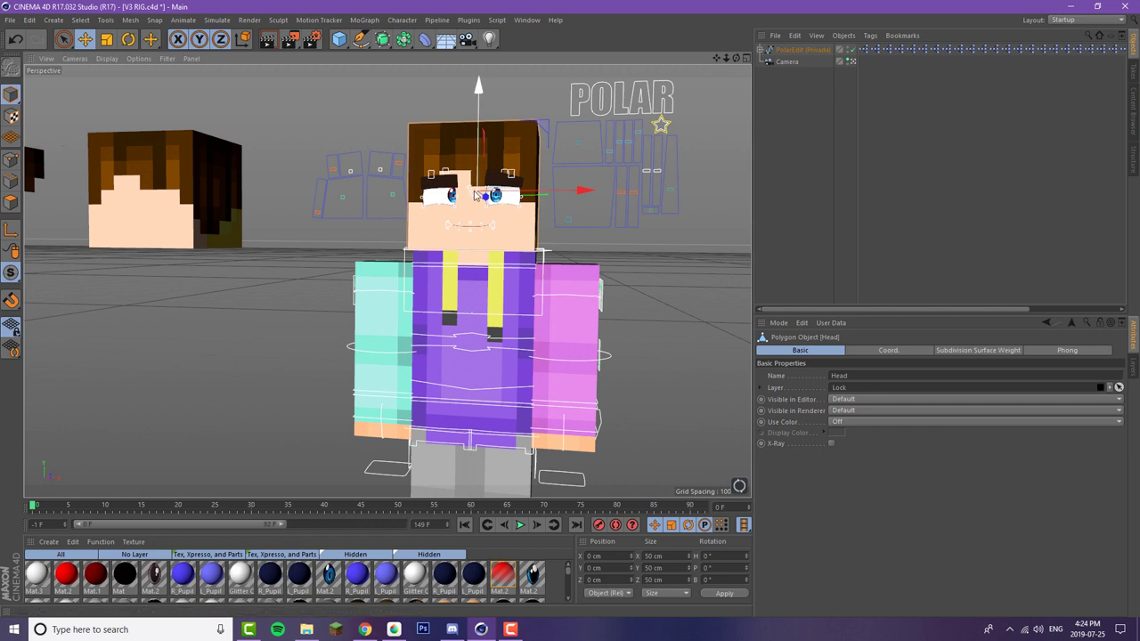
left_click(472, 198)
left_click(471, 196)
left_click_drag(471, 195, 474, 202)
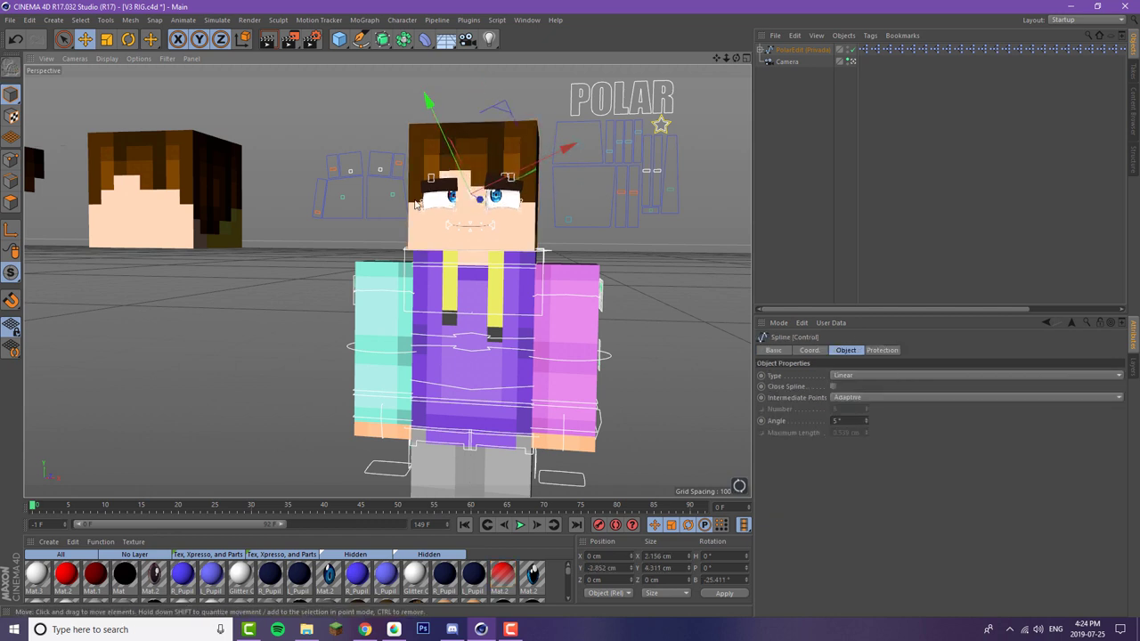
- Fine-tune the outer eye control on the face and the upper control on the POLAR panel, and release the selection
left_click(416, 204)
left_click_drag(398, 181, 397, 181)
left_click(579, 141)
left_click_drag(579, 128, 580, 136)
left_click(100, 215)
left_click(667, 296)
- Recolour the PolarEdit rig's eyebrows brown by sampling the character's hair colour from the viewport
left_click(802, 51)
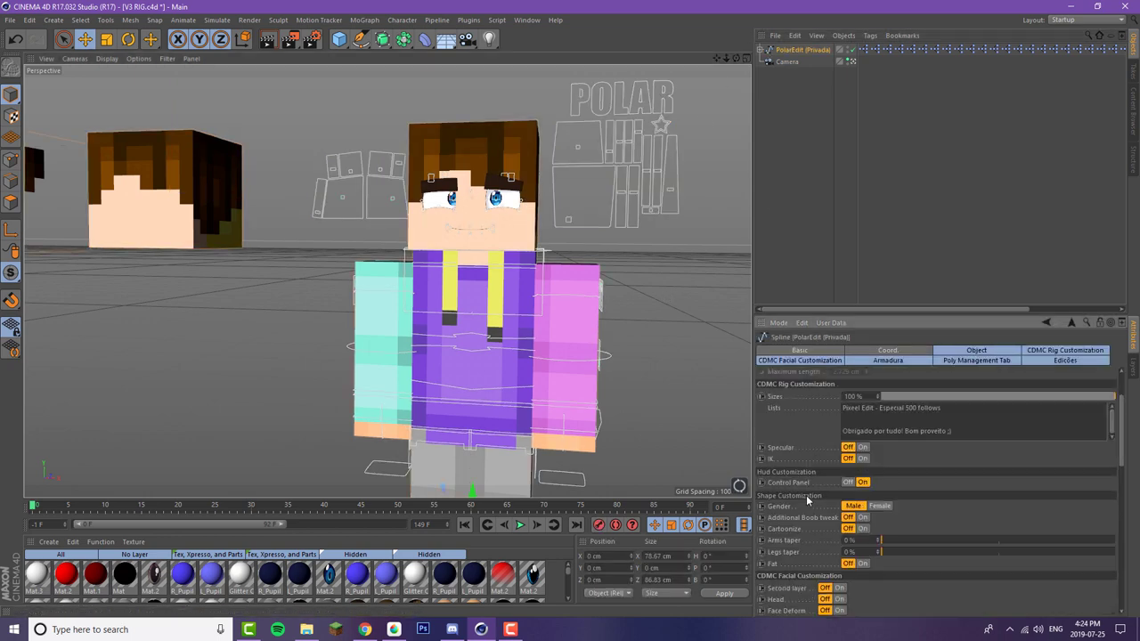
scroll(809, 499, "down", 8)
left_click(845, 524)
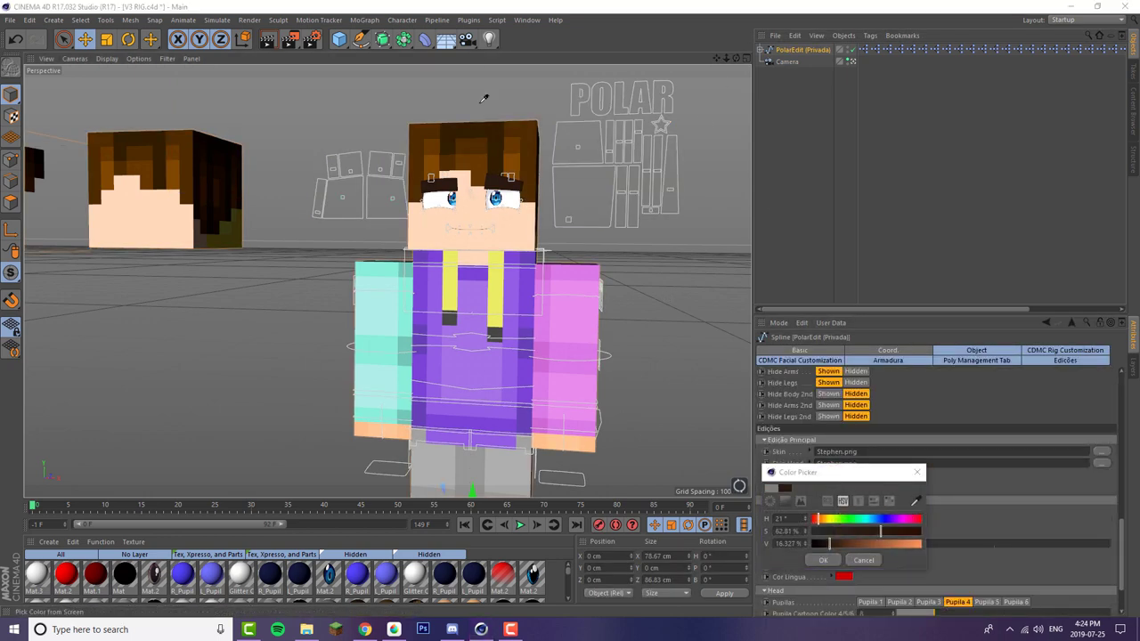
left_click(816, 559)
left_click(842, 524)
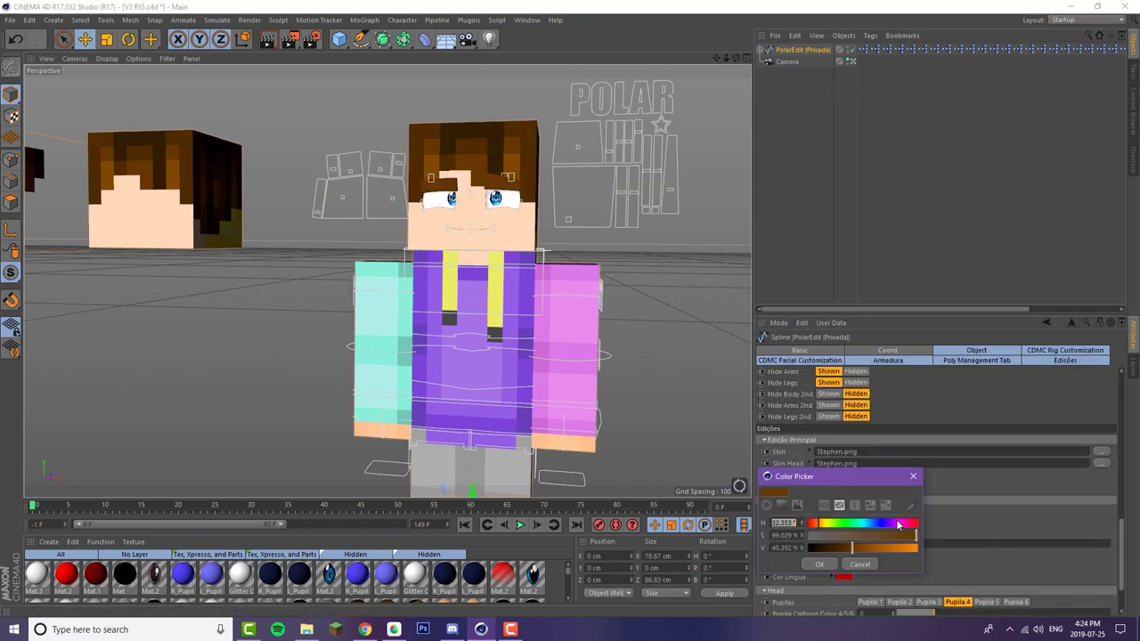
left_click(910, 505)
left_click(533, 138)
left_click(835, 565)
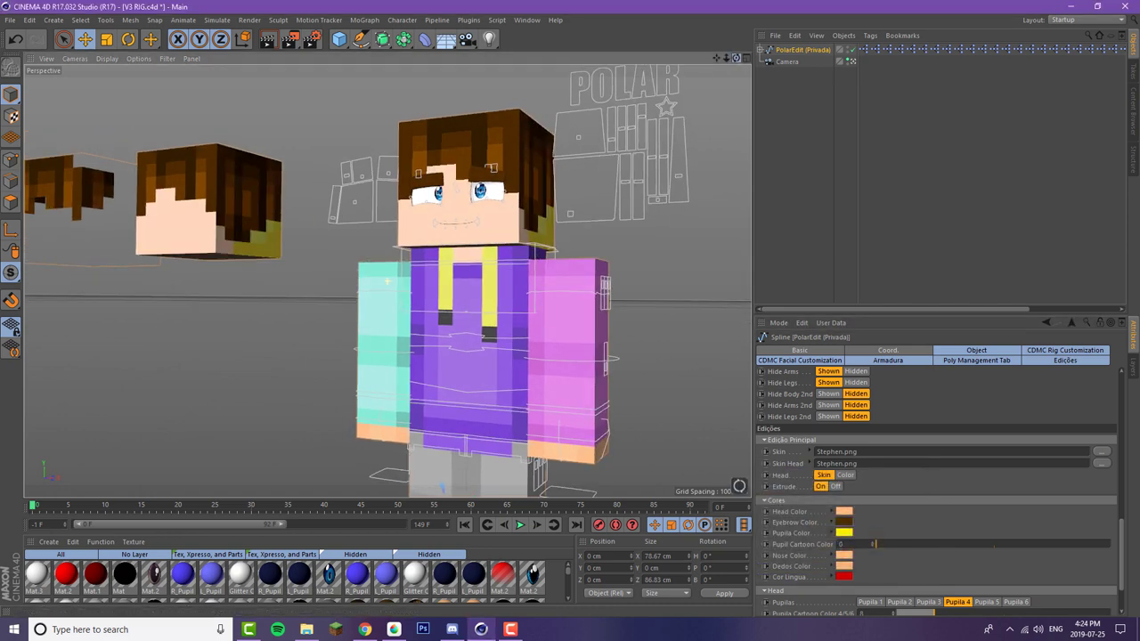
- Select a pupil on the face and expand the rig hierarchy through Meshes down to the innermost Head group
scroll(465, 200, "up", 4)
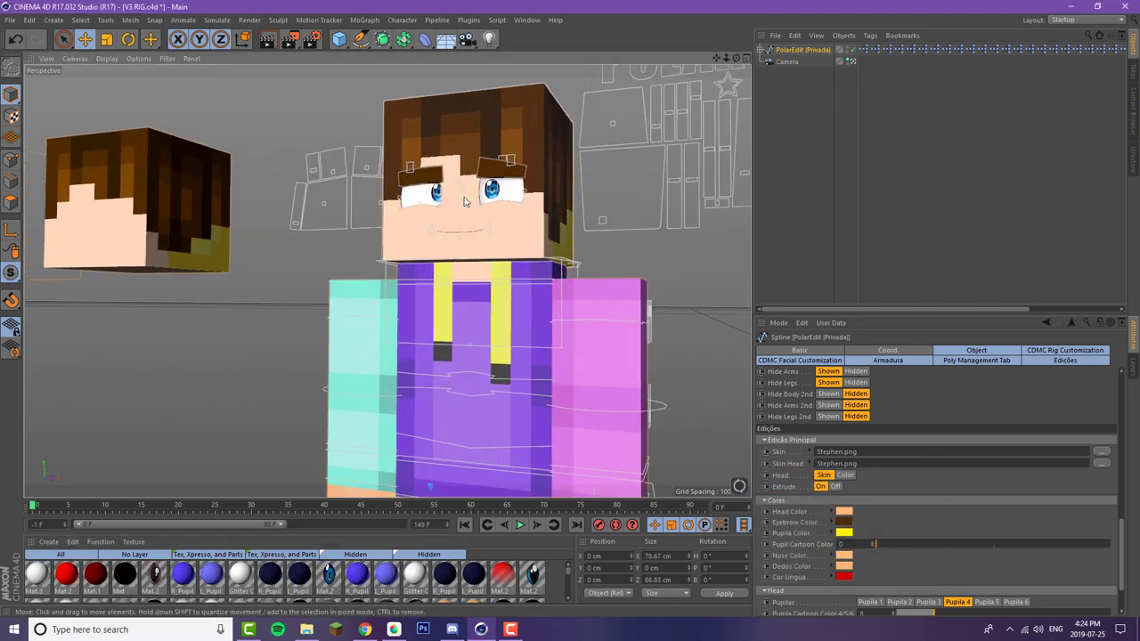
left_click(468, 201)
left_click(336, 349)
left_click(325, 273)
left_click(497, 187)
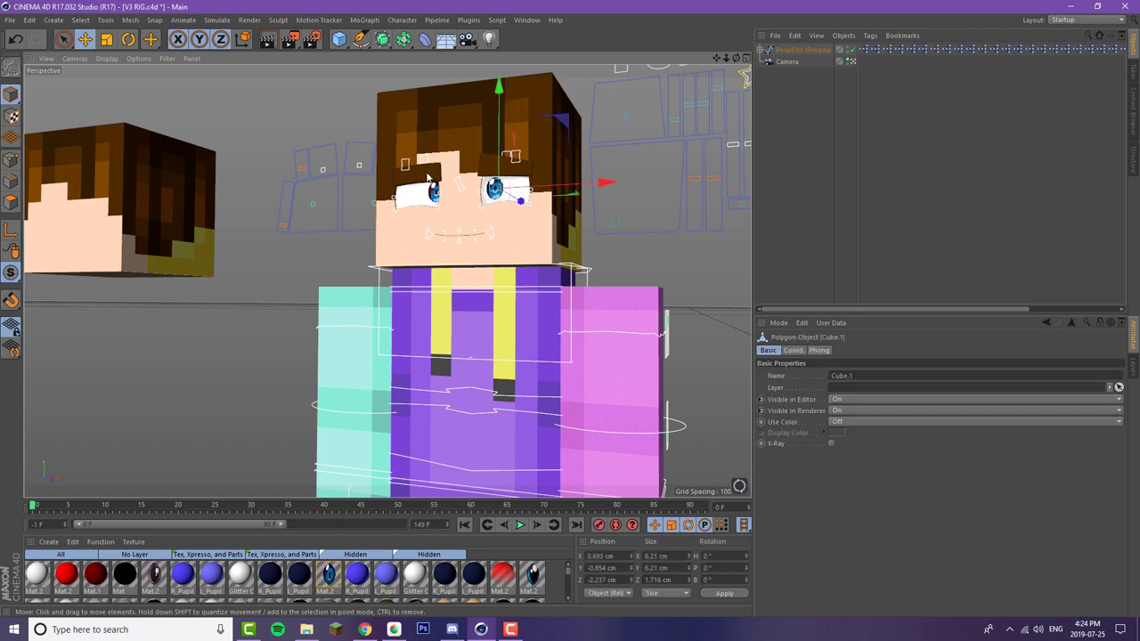
left_click(763, 50)
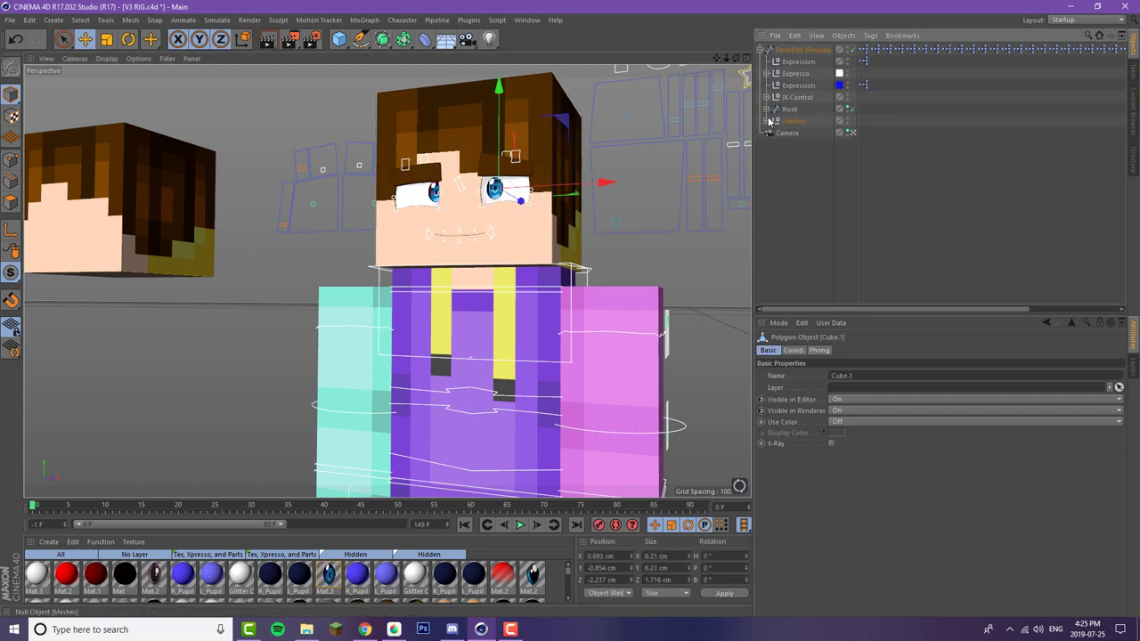
left_click(767, 120)
left_click(773, 133)
left_click(787, 156)
left_click(792, 168)
left_click(799, 180)
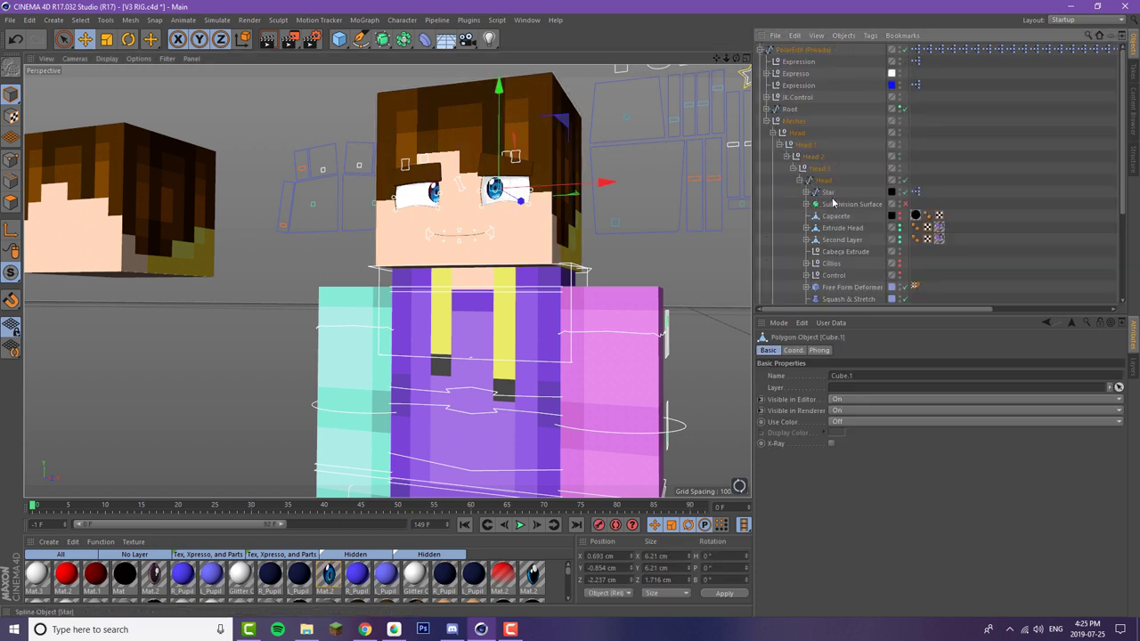
- Examine the objects nested under Head Feature and Pupils, down to the innermost L_Pupils groups
scroll(855, 232, "down", 5)
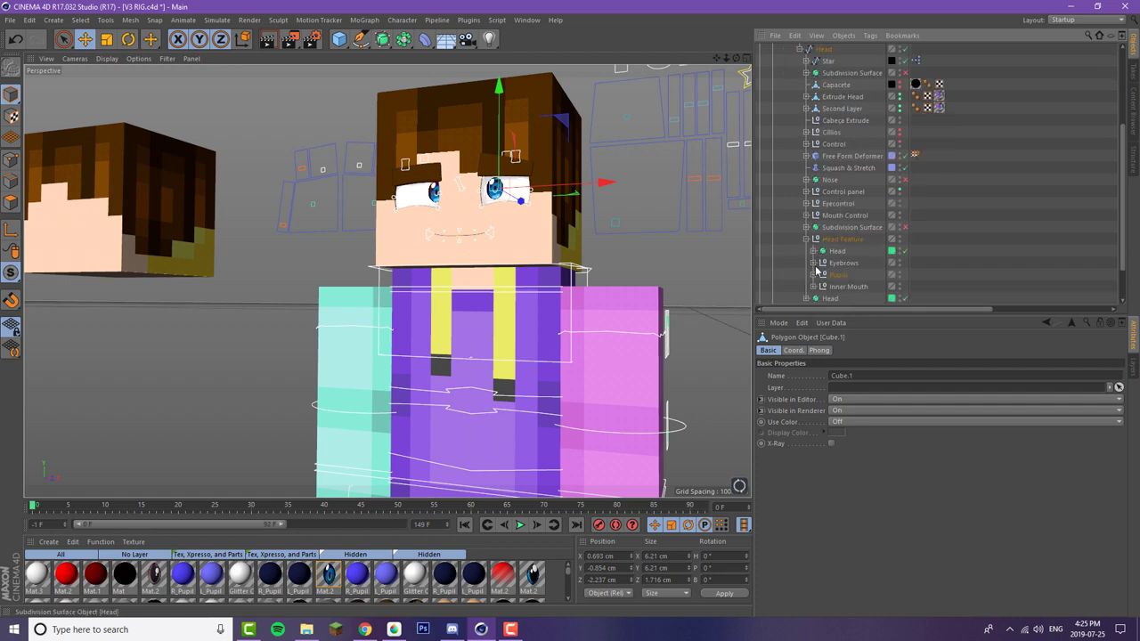
scroll(828, 265, "down", 2)
left_click(821, 227)
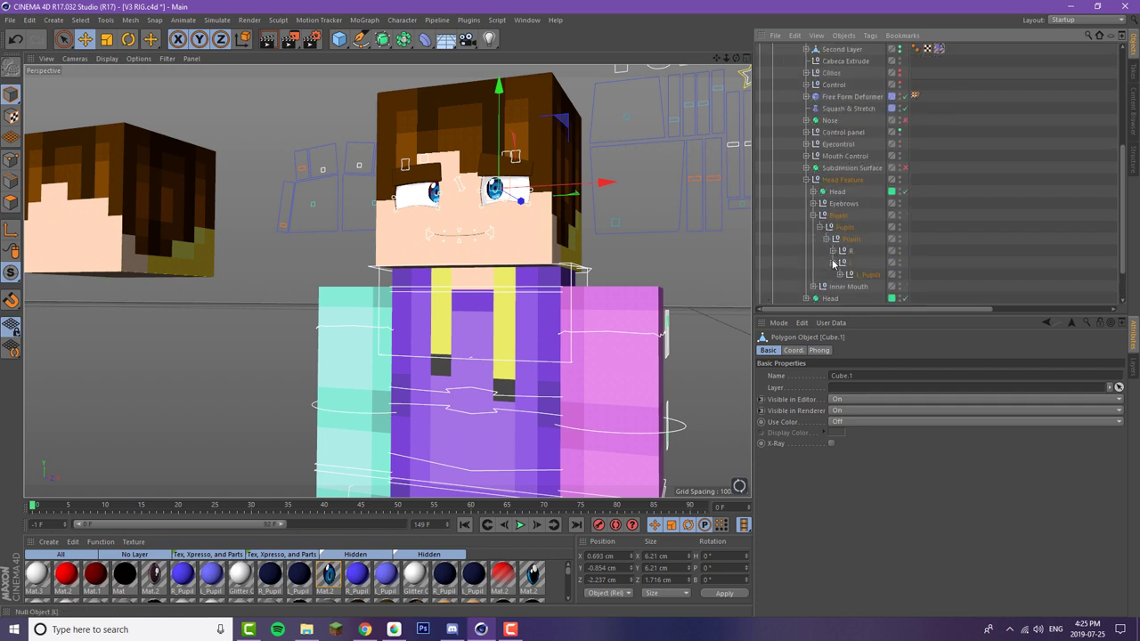
left_click(841, 275)
left_click(846, 288)
scroll(860, 249, "down", 3)
left_click(854, 228)
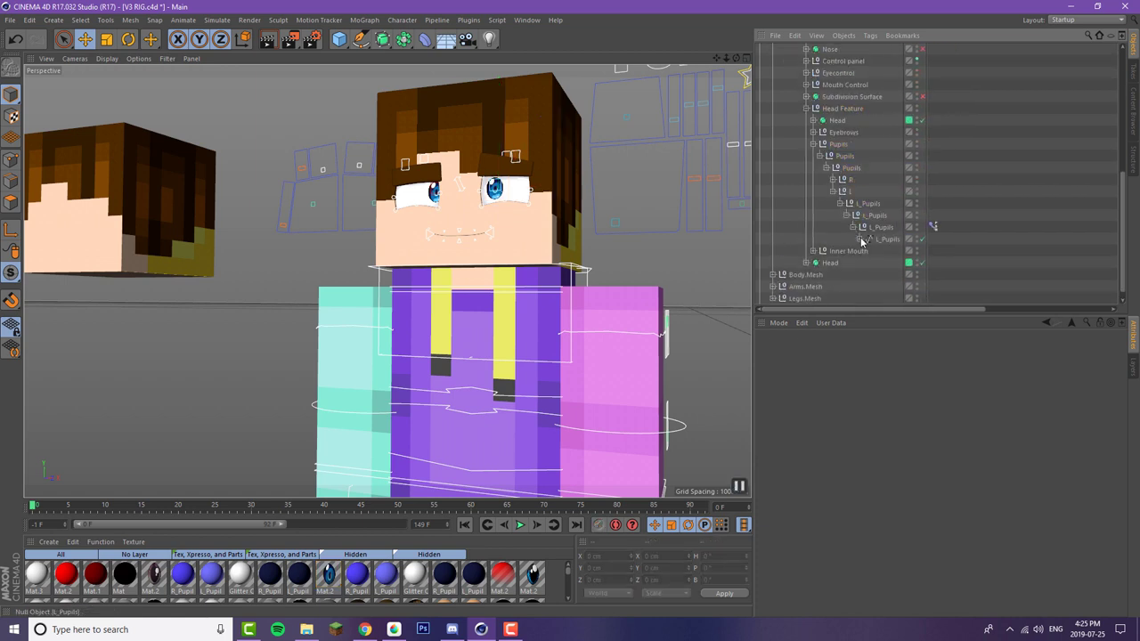
left_click(860, 239)
left_click(868, 242)
left_click(867, 252)
scroll(879, 259, "down", 2)
left_click(875, 228)
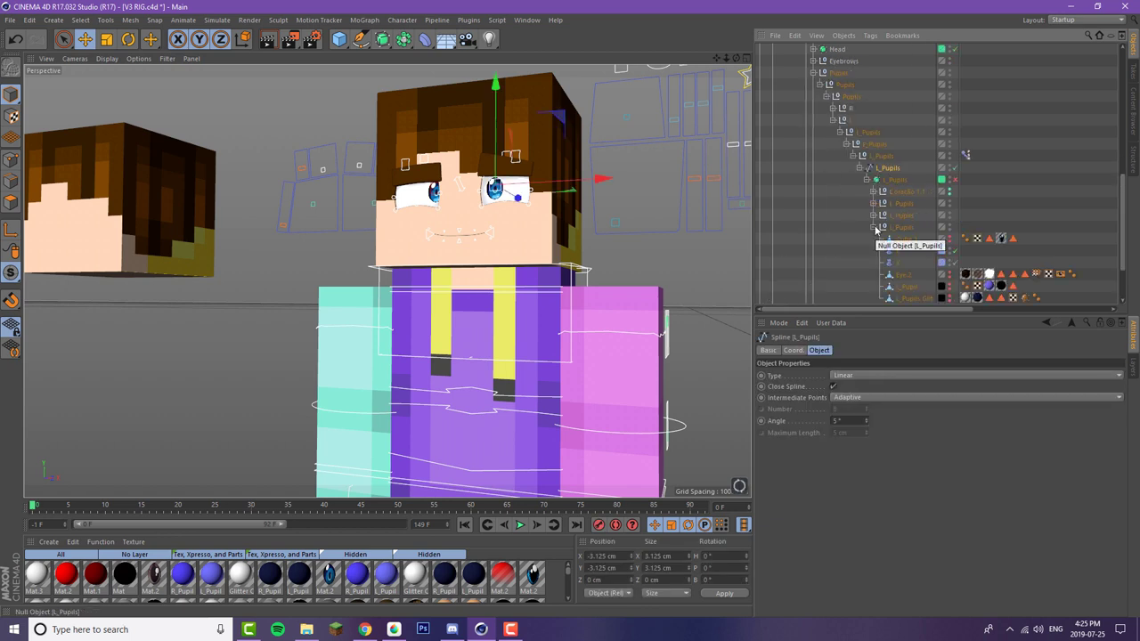
left_click(873, 228)
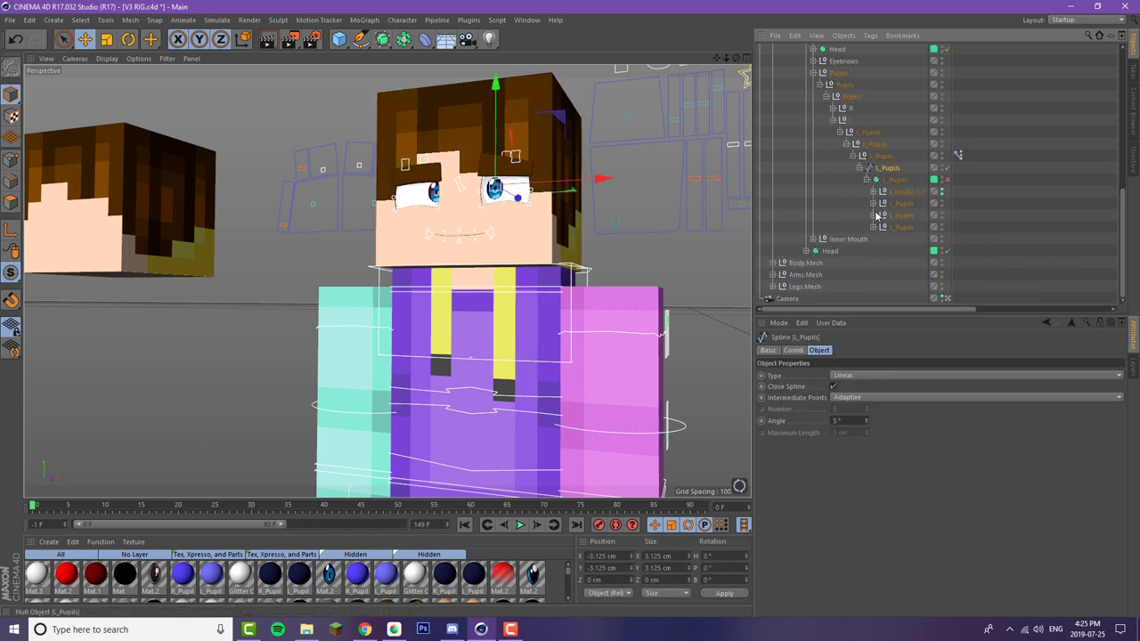
left_click(874, 215)
left_click(873, 214)
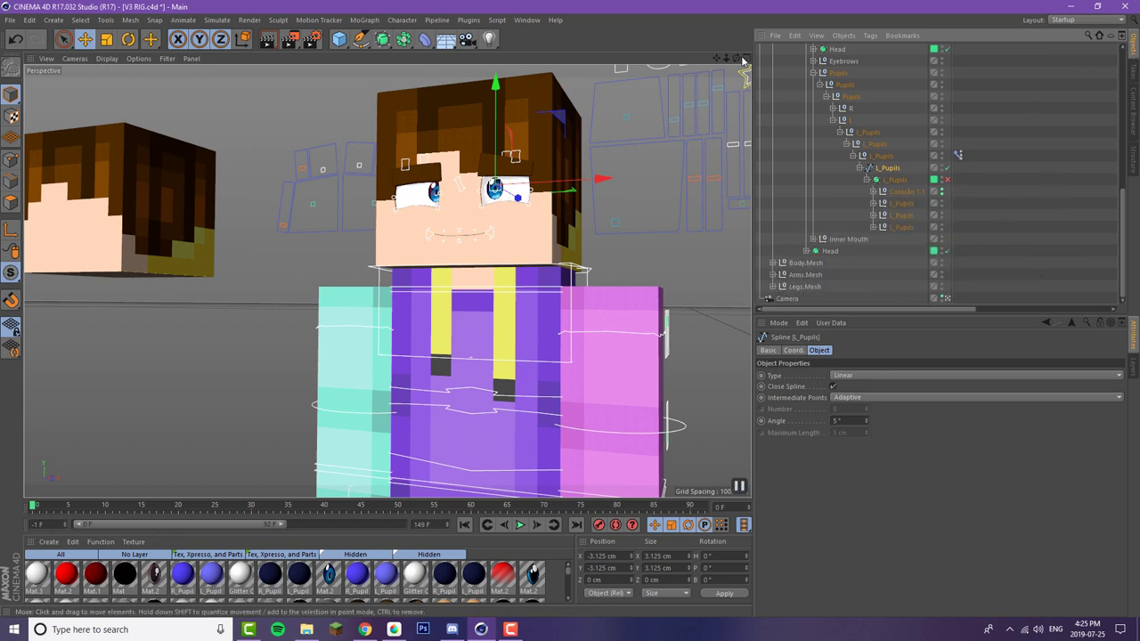
- Switch the rig's pupils to Pupila 6, with Pupil Cartoon Color at 7 and Pupil Cartoon Color 4/5/6 at 0
left_click(1134, 71)
left_click(1133, 47)
scroll(873, 105, "up", 10)
left_click(803, 51)
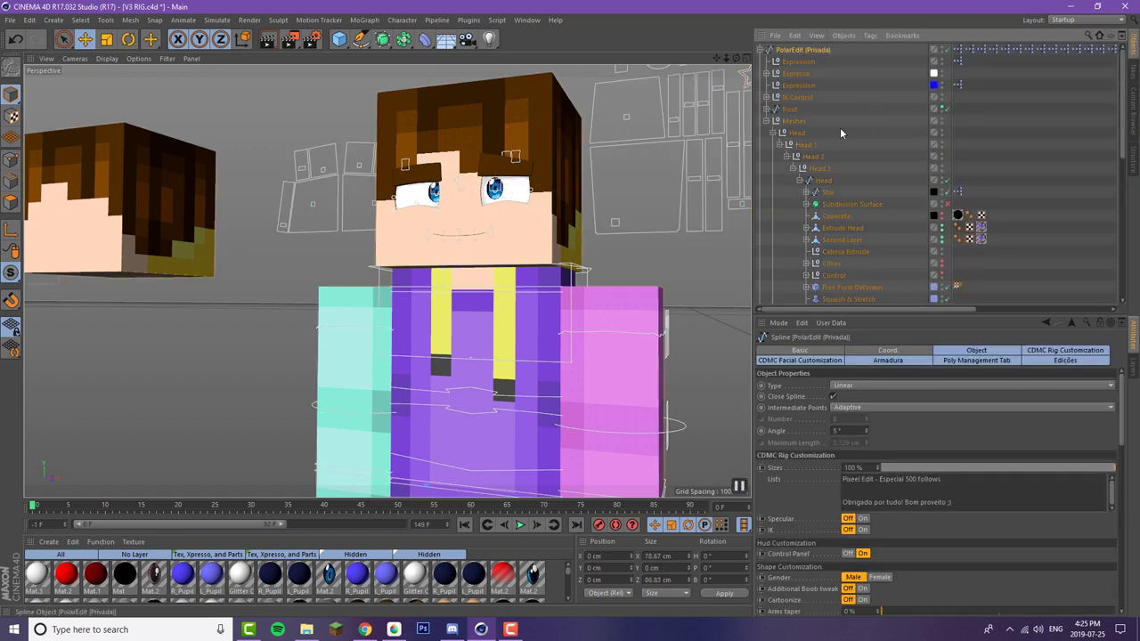
scroll(839, 462, "down", 8)
scroll(838, 463, "up", 10)
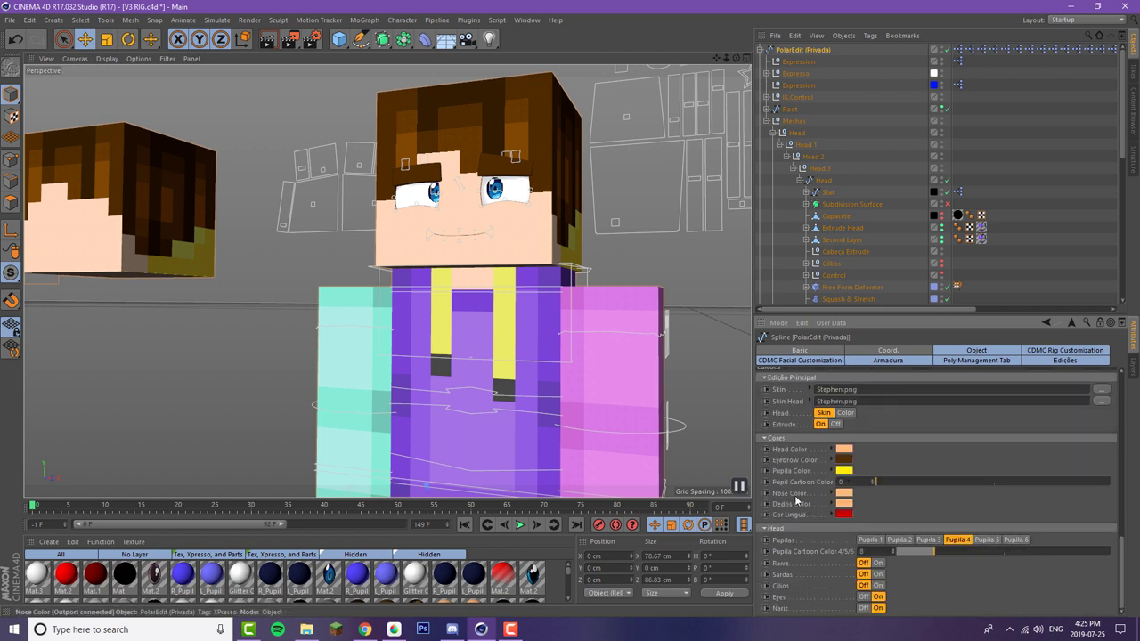
left_click(959, 540)
left_click_drag(960, 551, 887, 552)
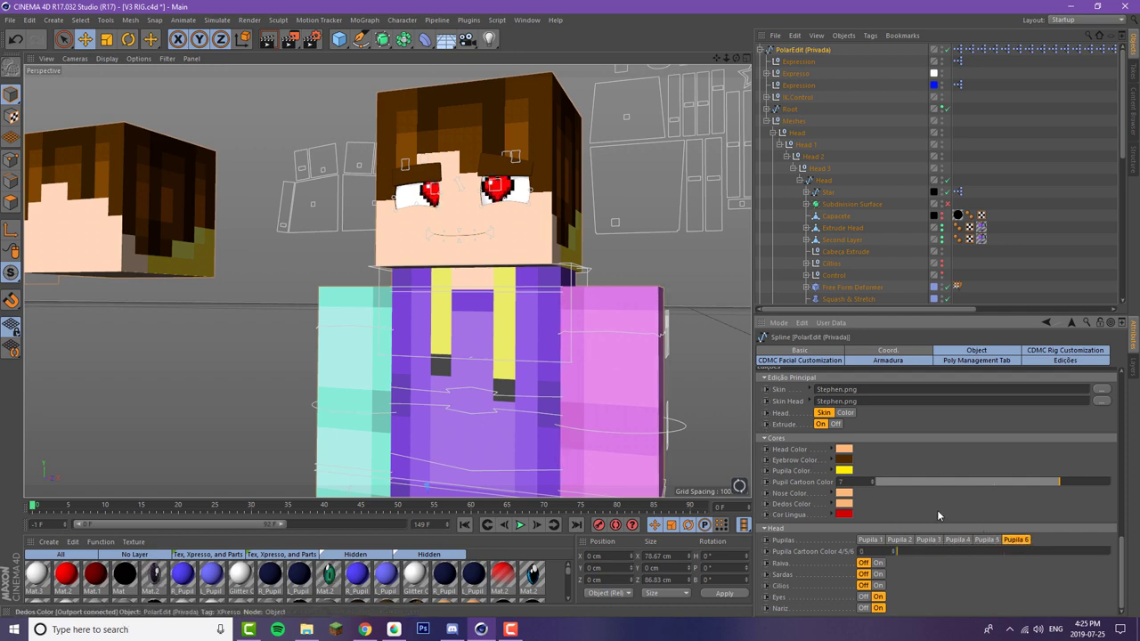
- Delete the skin-coloured polygons on the face, side and underside of the Extrude Head object, leaving the hair
scroll(601, 258, "down", 4)
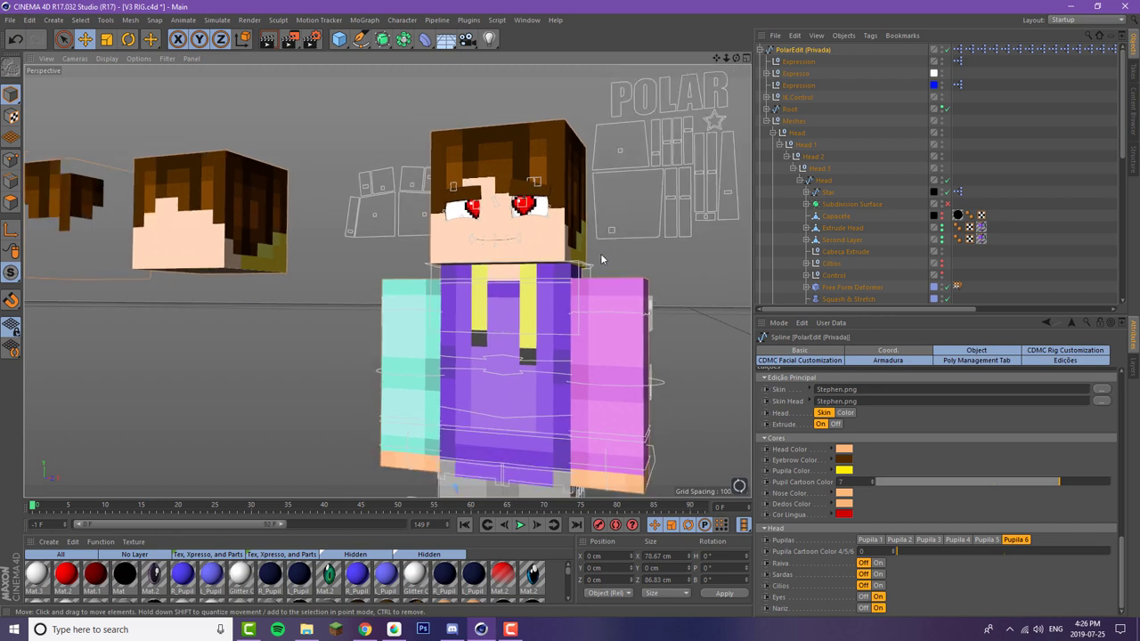
scroll(213, 222, "up", 4)
left_click_drag(736, 58, 669, 55)
left_click(446, 307)
scroll(445, 307, "up", 2)
left_click(11, 202)
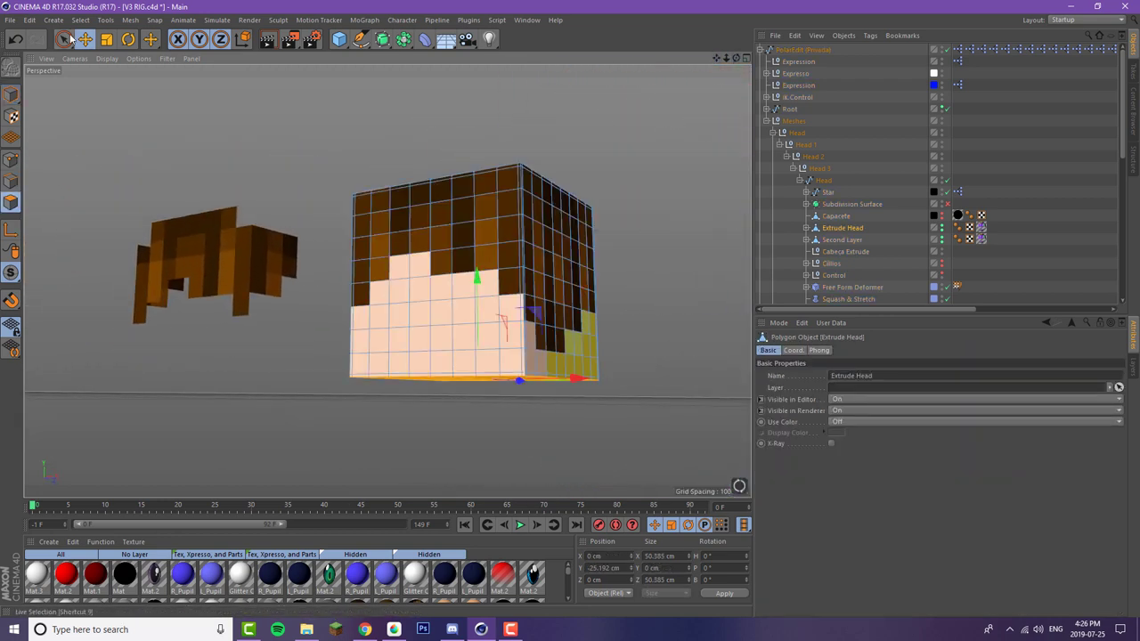
left_click(63, 39)
scroll(412, 336, "up", 2)
mouse_move(387, 261)
left_mouse_down()
mouse_move(326, 383)
mouse_move(591, 396)
left_mouse_up()
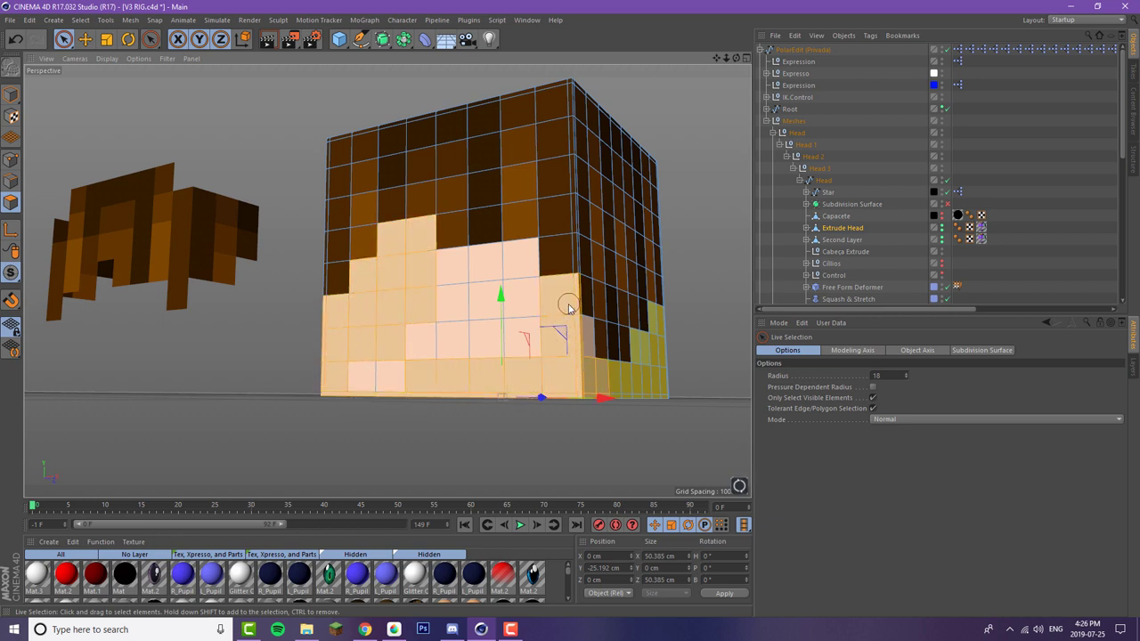
mouse_move(570, 307)
left_mouse_down()
mouse_move(591, 295)
mouse_move(535, 297)
mouse_move(402, 346)
mouse_move(722, 214)
left_mouse_up()
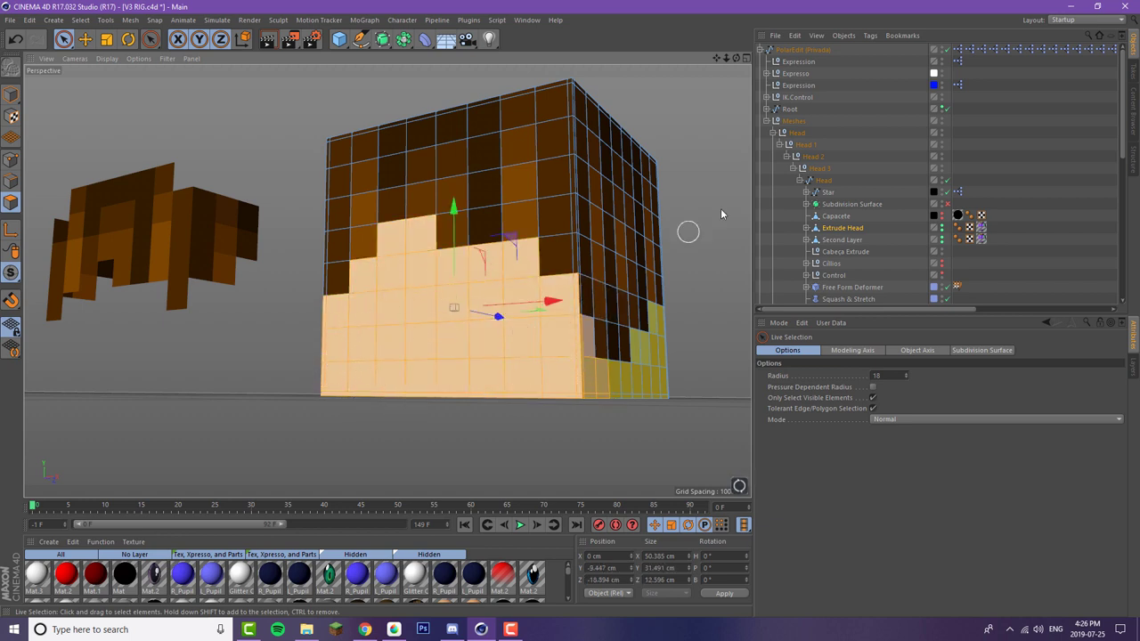
left_click_drag(623, 282, 564, 256, "alt")
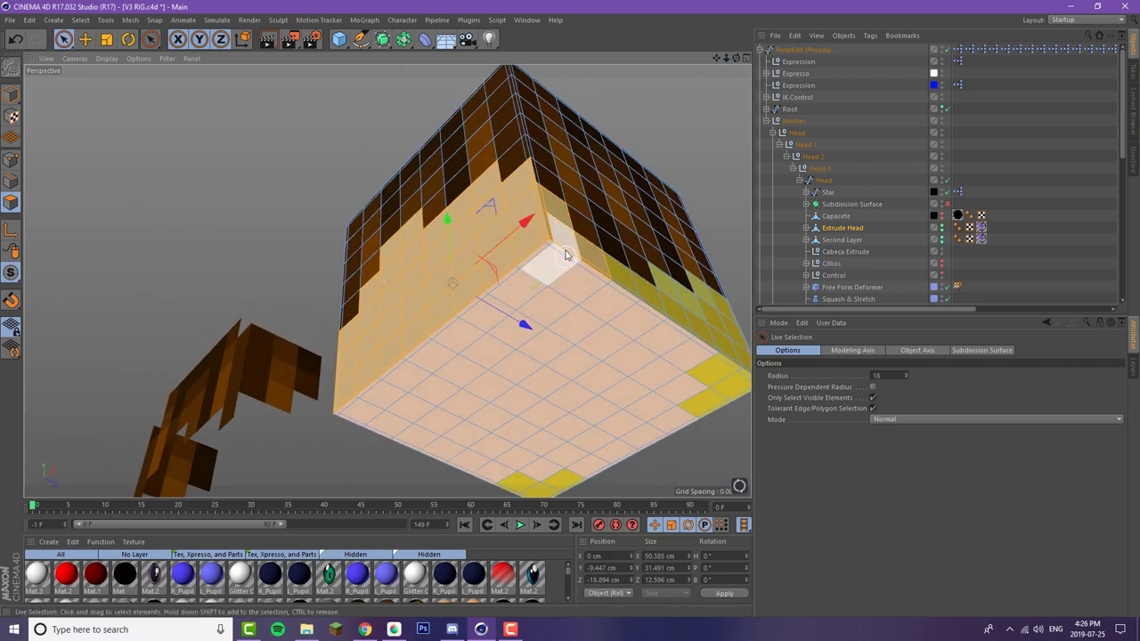
mouse_move(435, 459)
left_mouse_down()
mouse_move(633, 326)
mouse_move(659, 326)
mouse_move(664, 309)
mouse_move(593, 280)
mouse_move(416, 405)
mouse_move(545, 351)
left_mouse_up()
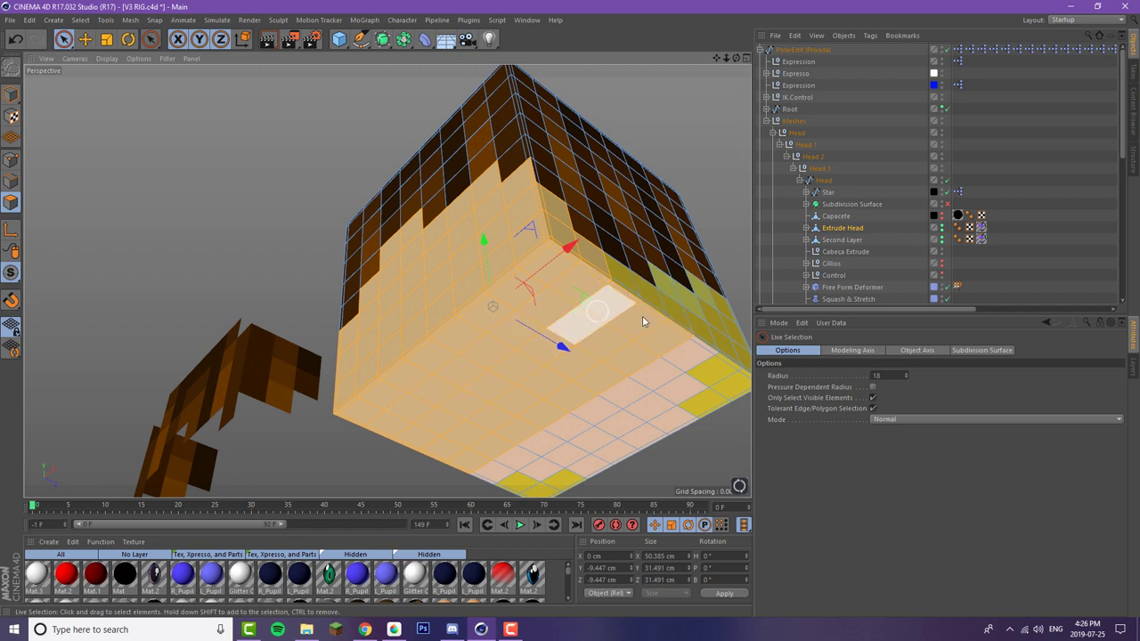
left_click_drag(737, 58, 935, 182)
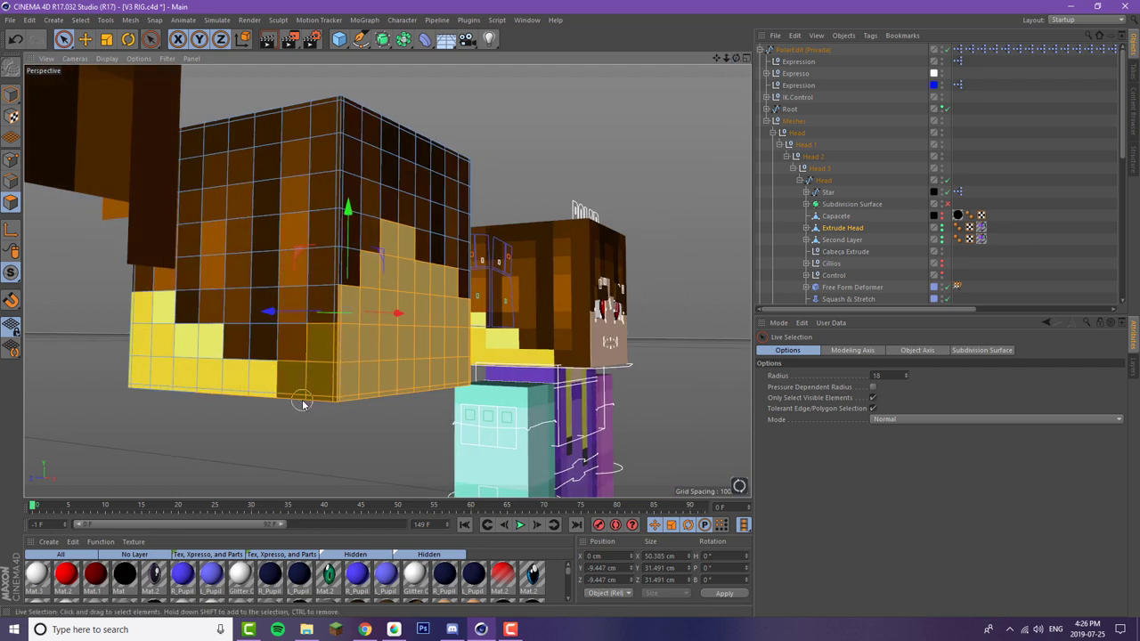
left_click(15, 40)
scroll(415, 275, "down", 4)
key("Delete")
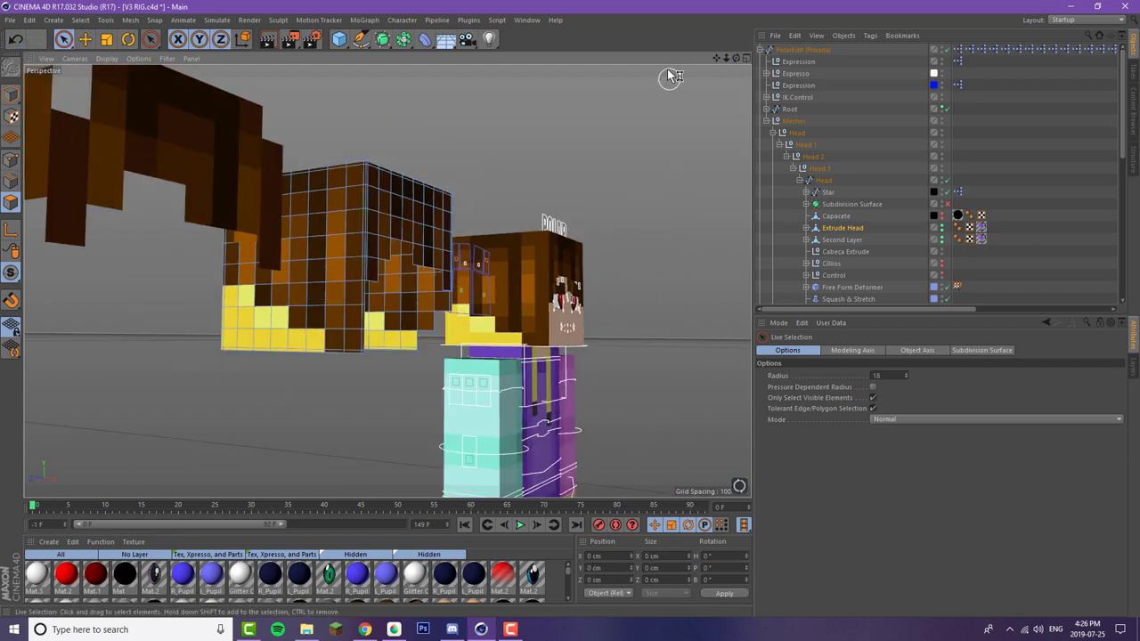
- Extrude the front hair polygons of the Extrude Head object with a 2 cm offset
left_click_drag(736, 59, 535, 73)
scroll(230, 176, "up", 5)
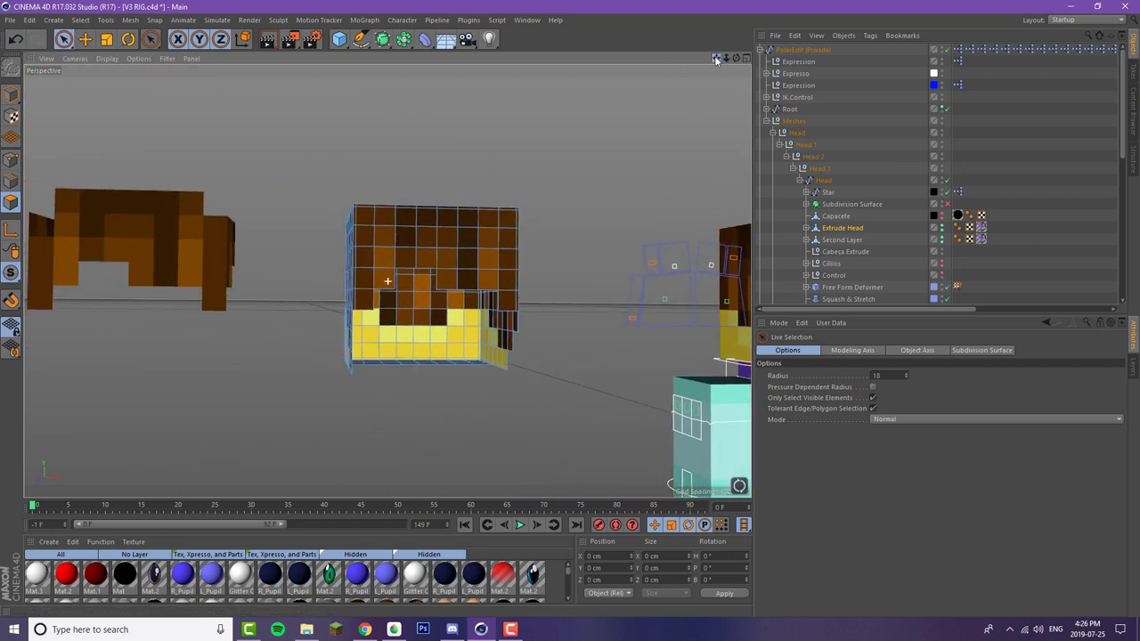
mouse_move(231, 176)
left_mouse_down()
mouse_move(229, 302)
mouse_move(331, 173)
mouse_move(499, 220)
mouse_move(400, 269)
mouse_move(395, 214)
mouse_move(459, 218)
left_mouse_up()
key("d")
double_click(827, 389)
type("2")
left_click(786, 492)
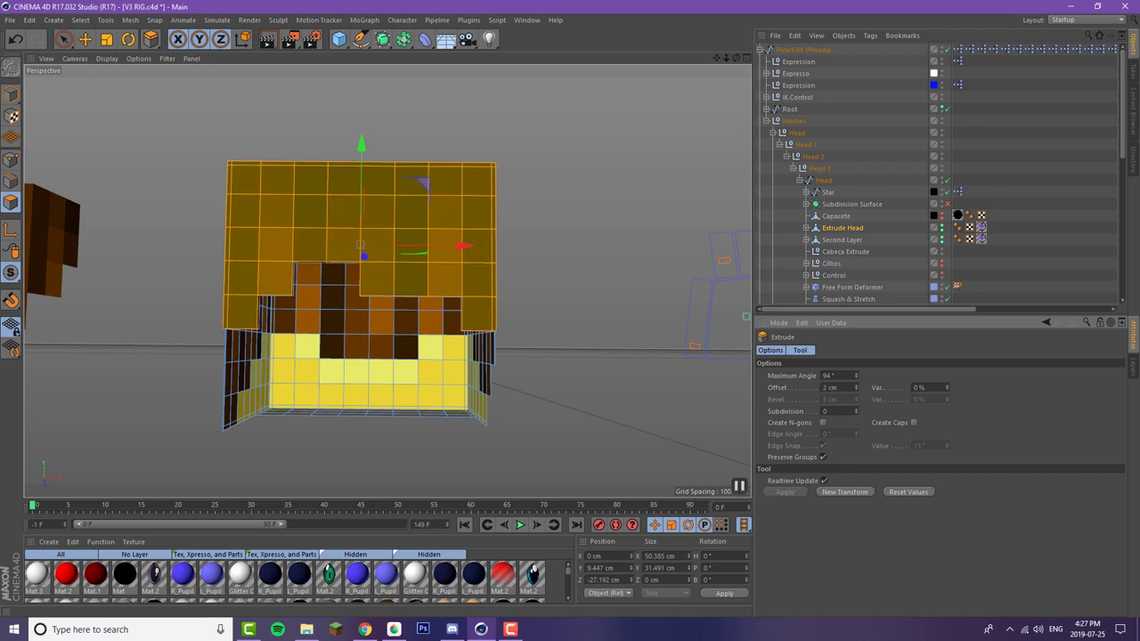
left_click(11, 95)
- Delete every Second Layer polygon except the visible front hair by inverting a selection of those hair polygons
left_click_drag(716, 59, 1046, 58)
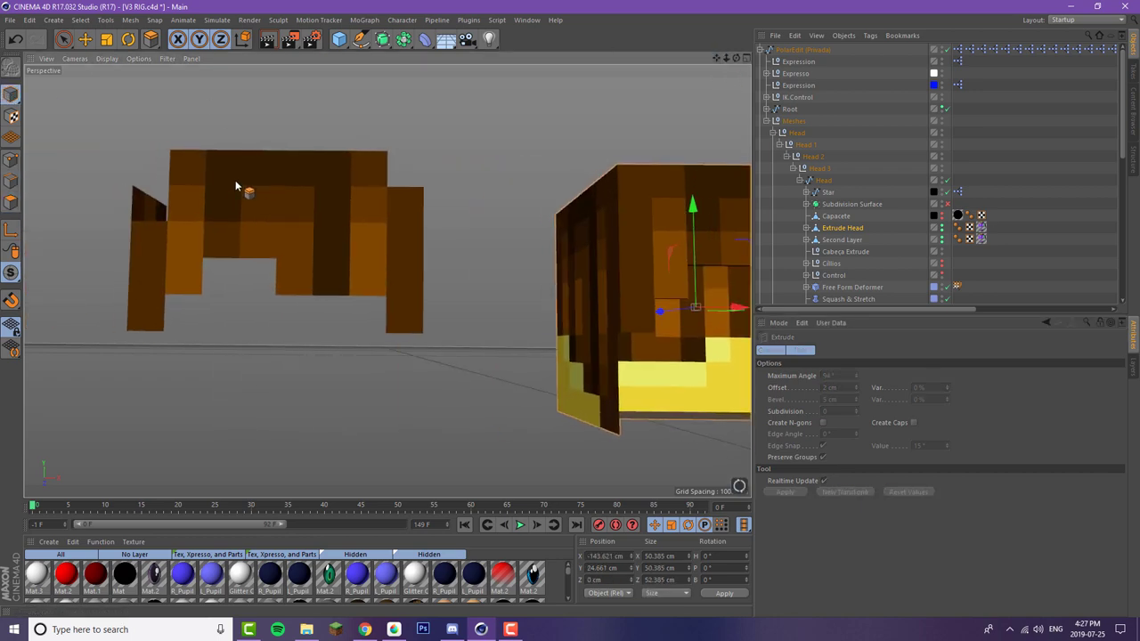
key("e")
left_click(277, 189)
left_click(7, 206)
left_click_drag(726, 59, 654, 58)
key("9")
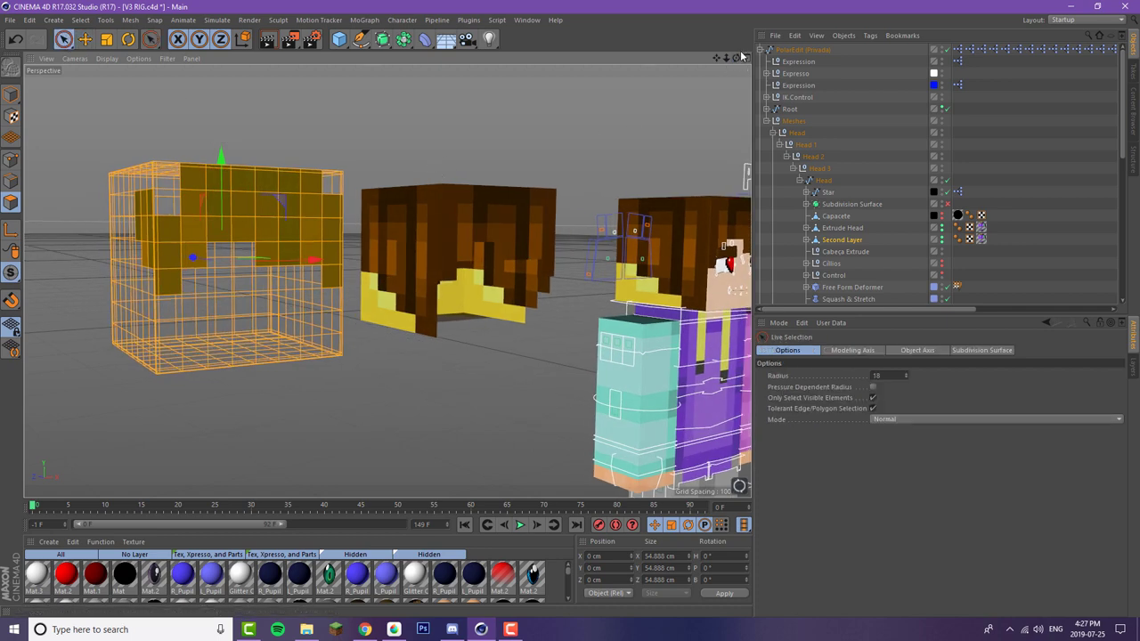
mouse_move(737, 59)
left_mouse_down()
mouse_move(672, 64)
mouse_move(873, 67)
left_mouse_up()
scroll(377, 254, "up", 2)
mouse_move(280, 176)
left_mouse_down()
mouse_move(337, 175)
mouse_move(234, 255)
mouse_move(347, 228)
mouse_move(458, 262)
mouse_move(441, 299)
left_mouse_up()
key("d")
key("u")
key("i")
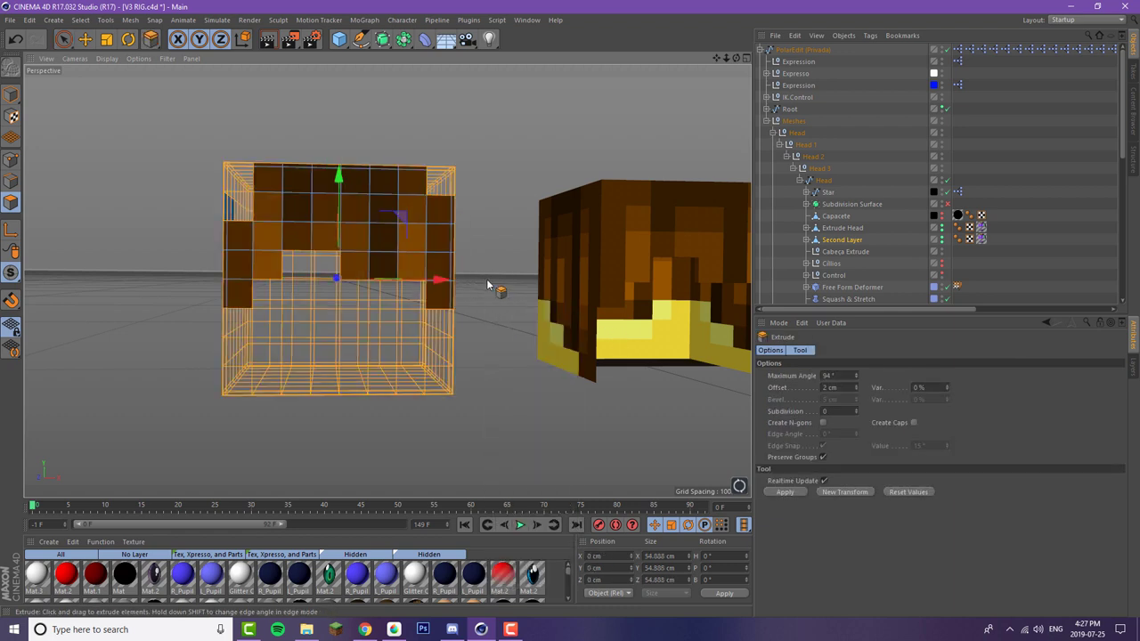
key("Delete")
- Extrude all remaining Second Layer polygons with a 4 cm offset
key("ctrl+a")
left_click(824, 387)
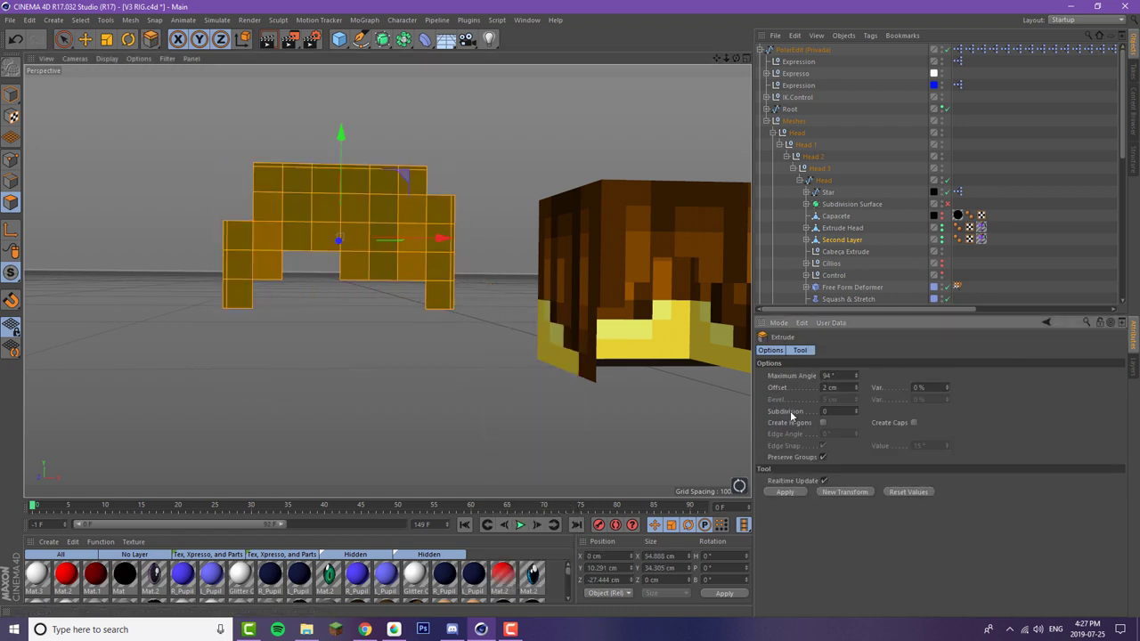
type("4")
left_click(784, 491)
left_click(10, 95)
- Reposition the first pupil control on the panel beside the head to adjust that eye's gaze
left_click_drag(738, 58, 971, 67)
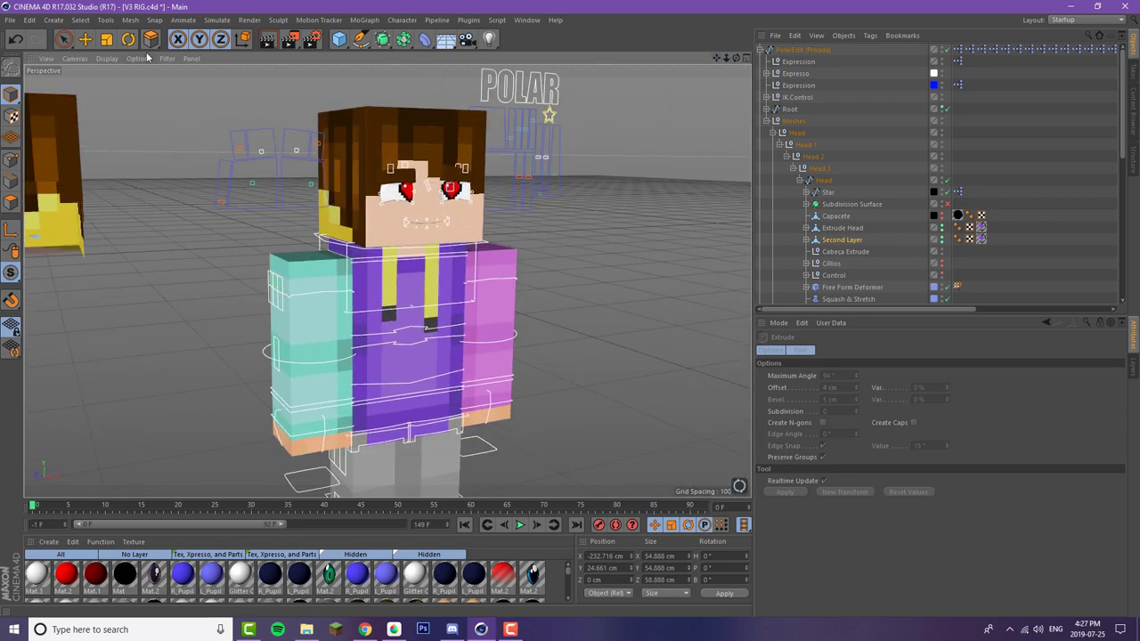
left_click(85, 39)
left_click(415, 140)
scroll(312, 182, "up", 4)
left_click(208, 193)
left_click_drag(211, 171, 214, 186)
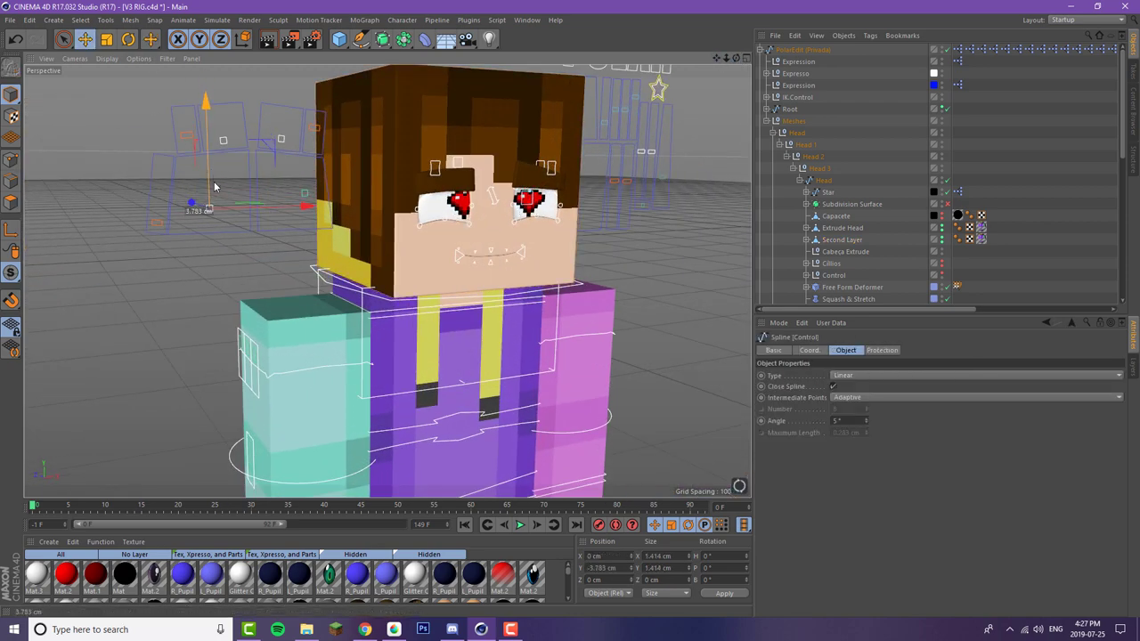
left_click_drag(275, 210, 268, 210)
left_click_drag(738, 58, 655, 27)
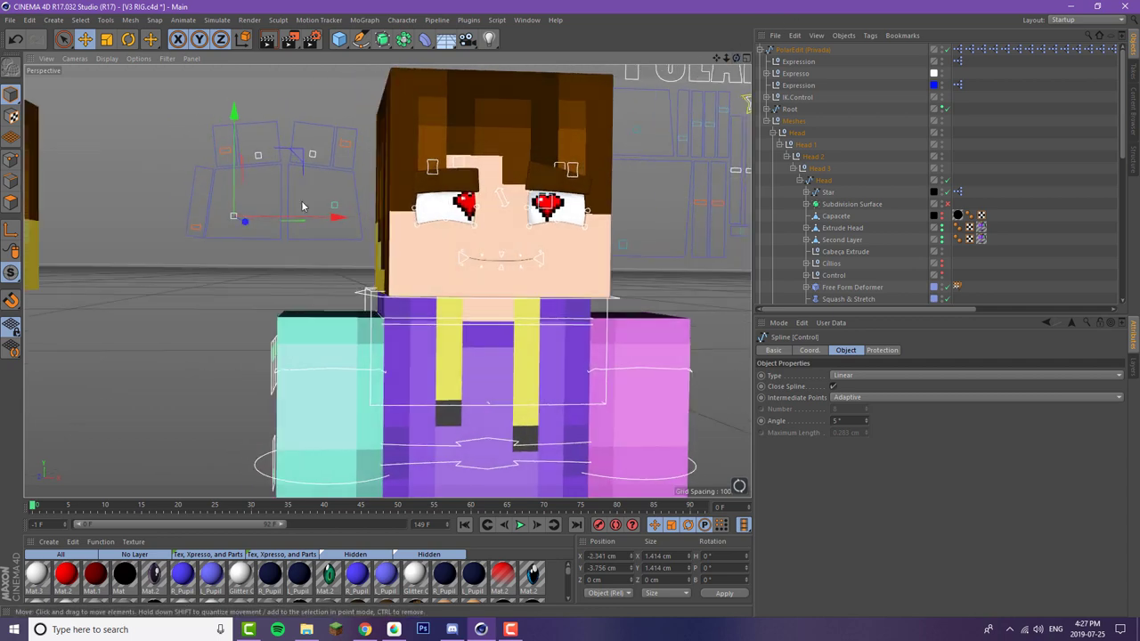
left_click_drag(242, 220, 250, 196)
- Shift the second pupil control slightly toward the first one and select the nearer heart-shaped pupil on the face
left_click(335, 205)
left_click_drag(411, 210, 406, 210)
left_click(461, 206)
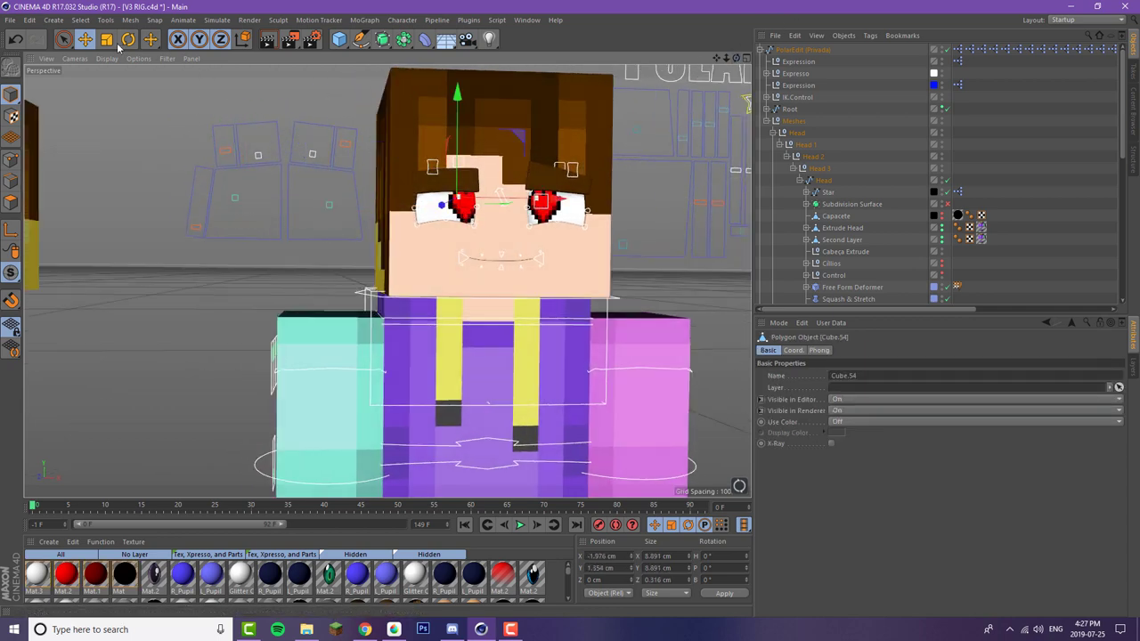
- Select both heart-shaped pupils and scale them down together
left_click(107, 39)
left_click_drag(364, 141, 363, 141)
left_click_drag(88, 87, 88, 87)
left_click(542, 205)
left_click_drag(281, 87, 275, 87)
left_click(10, 46)
left_click(8, 47)
left_click(550, 217, "shift")
left_click_drag(548, 217, 316, 217)
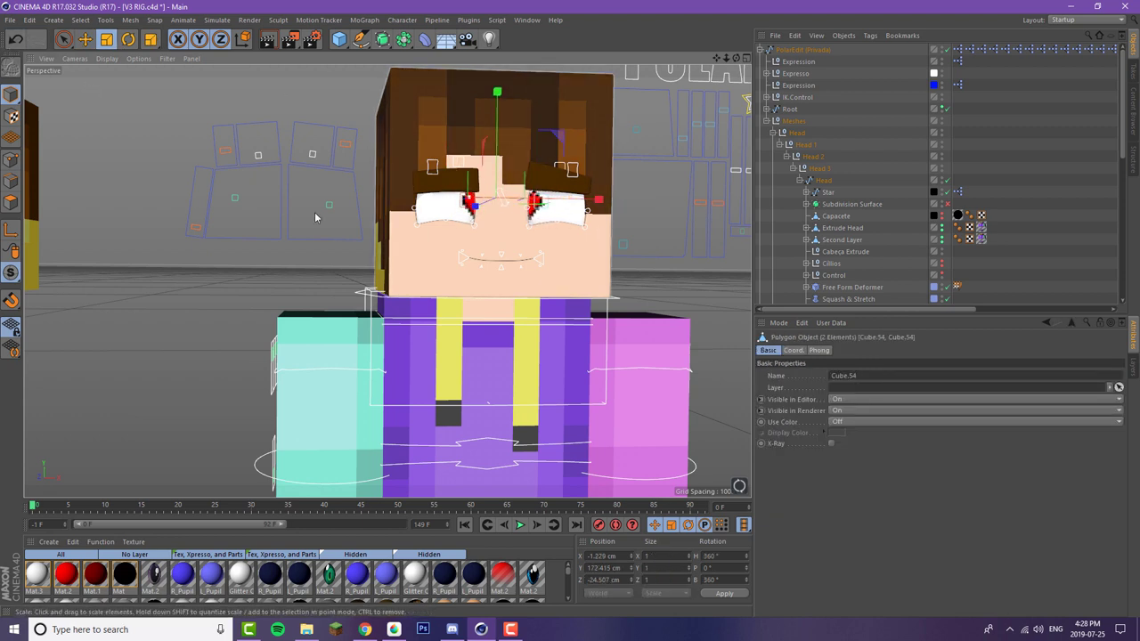
- Reposition both pupil controls on the panel beside the head so the hearts sit fully inside the eyes
left_click(196, 228)
left_click(86, 40)
left_click(331, 192)
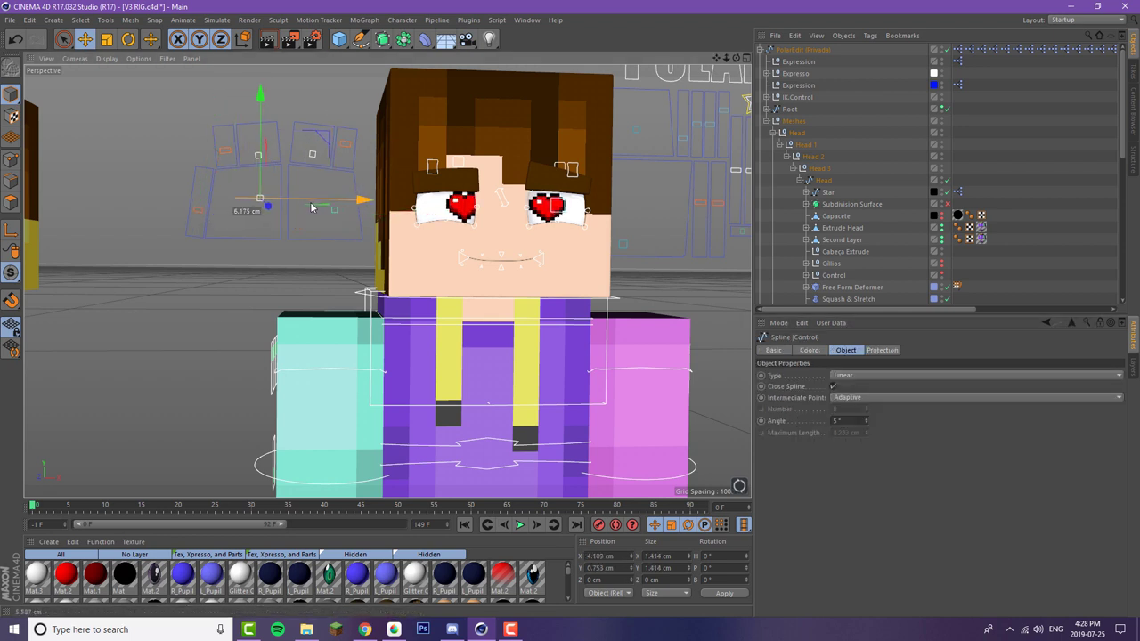
left_click_drag(312, 207, 353, 212)
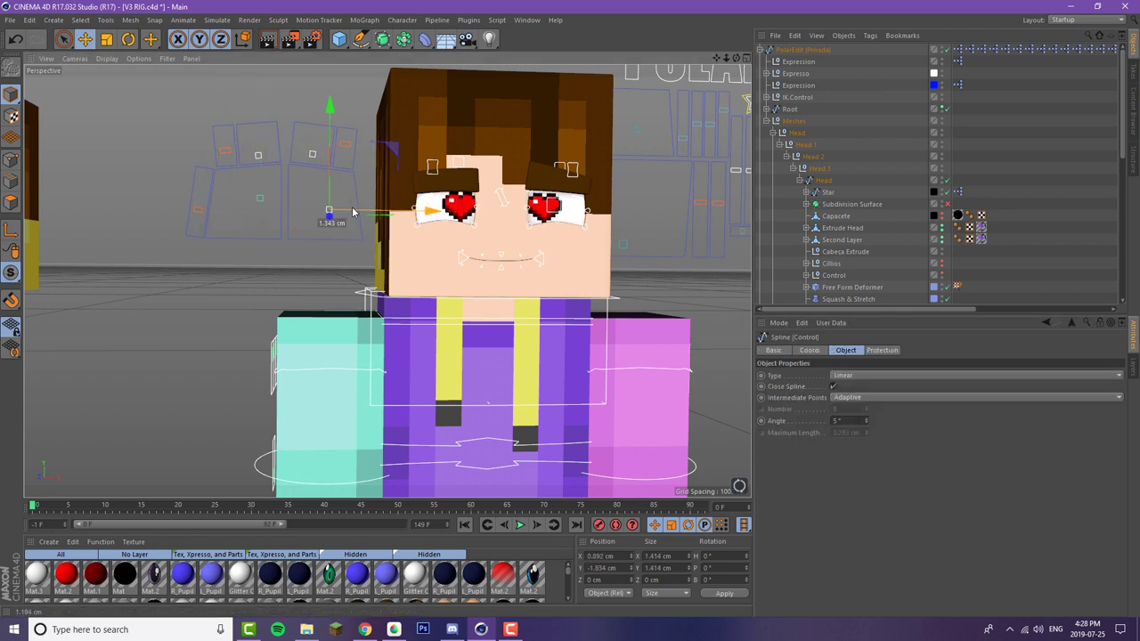
left_click(200, 211)
left_click_drag(232, 210, 232, 210)
left_click(128, 40)
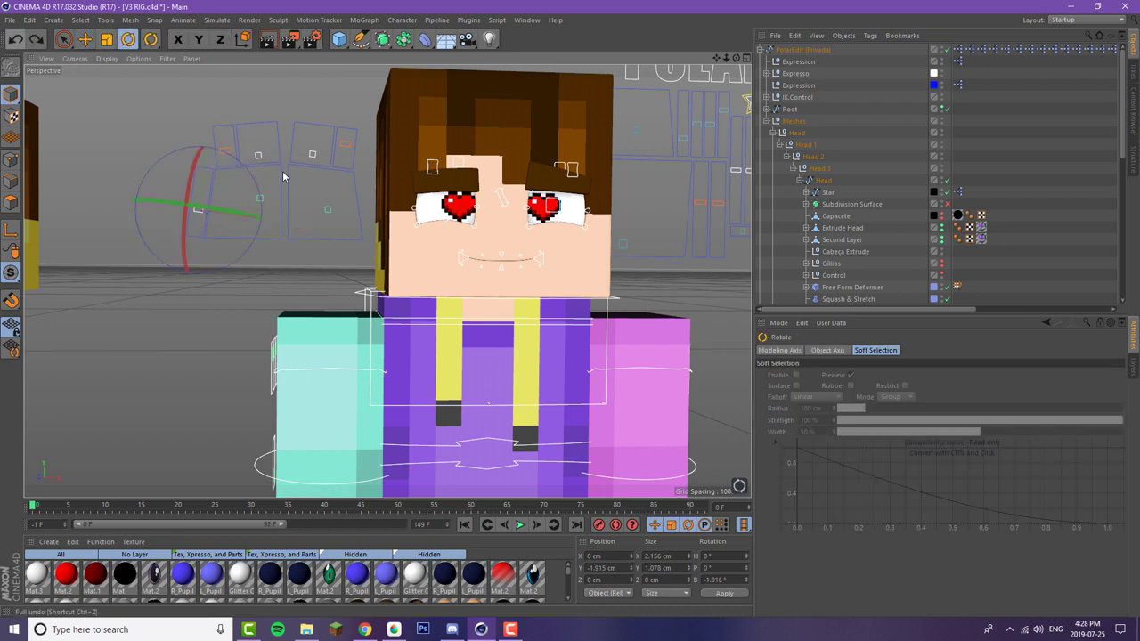
- Fine-tune the position of the pupil control nearer the head to finish the gaze adjustment
key("e")
left_click_drag(321, 203, 370, 215)
left_click(328, 209)
- Set the X position of the detached Extrude Head hair mesh to 0 cm to place it on the head
scroll(552, 220, "down", 4)
left_click_drag(615, 270, 535, 224, "alt")
scroll(535, 224, "down", 4)
left_click(257, 195)
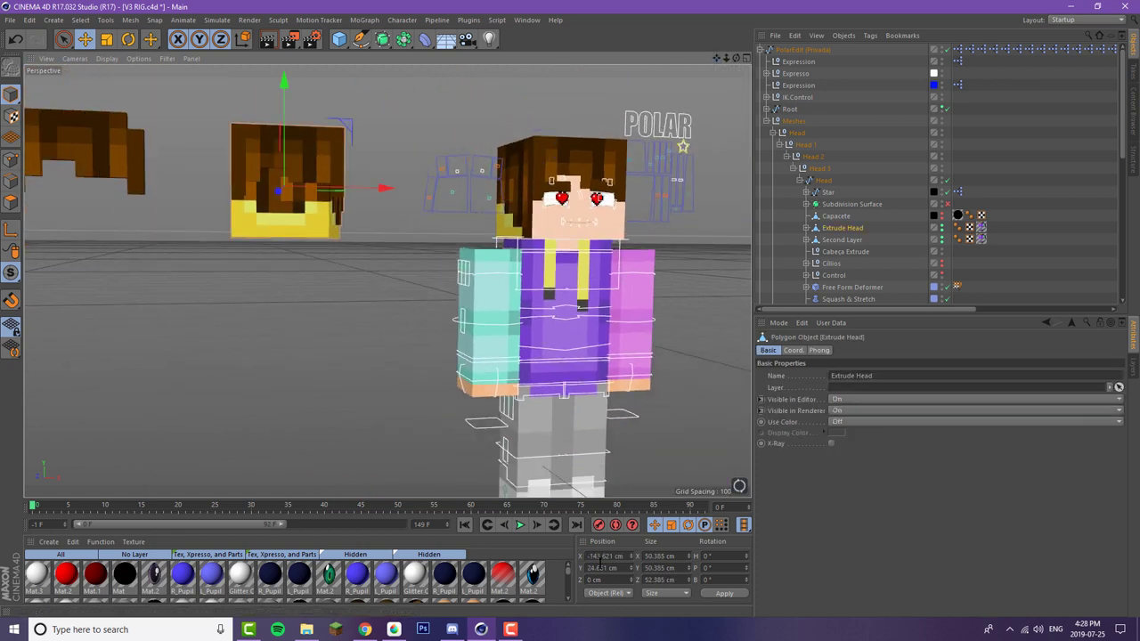
left_click(595, 559)
type("0")
key("Return")
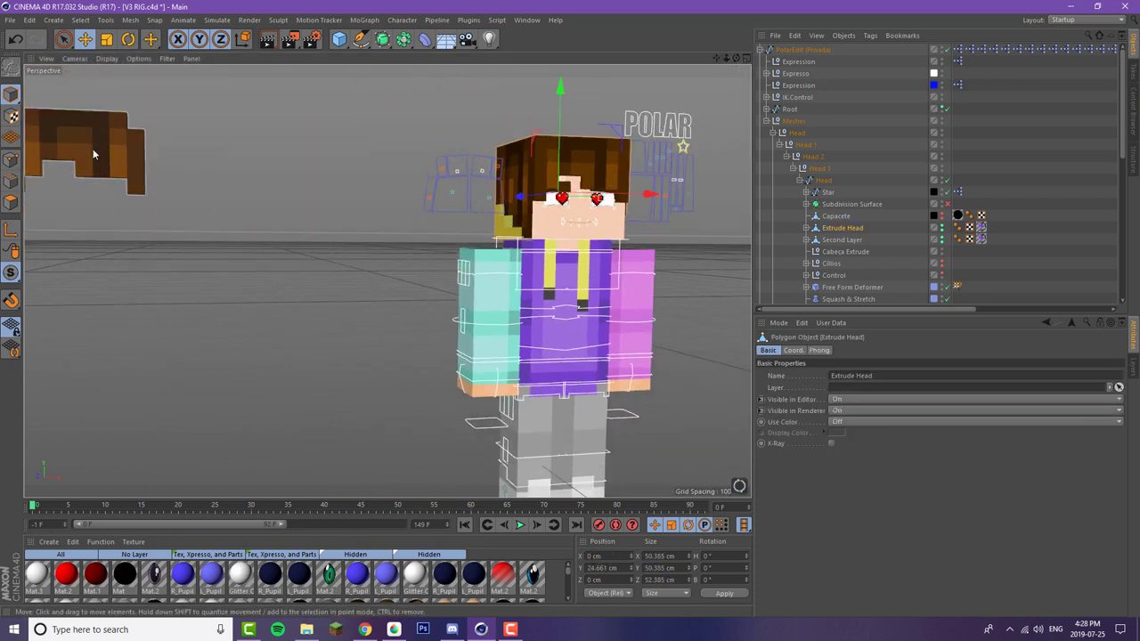
- Set the X position of the detached Second Layer front hair to 0 cm
left_click(94, 153)
double_click(604, 559)
type("0")
key("Return")
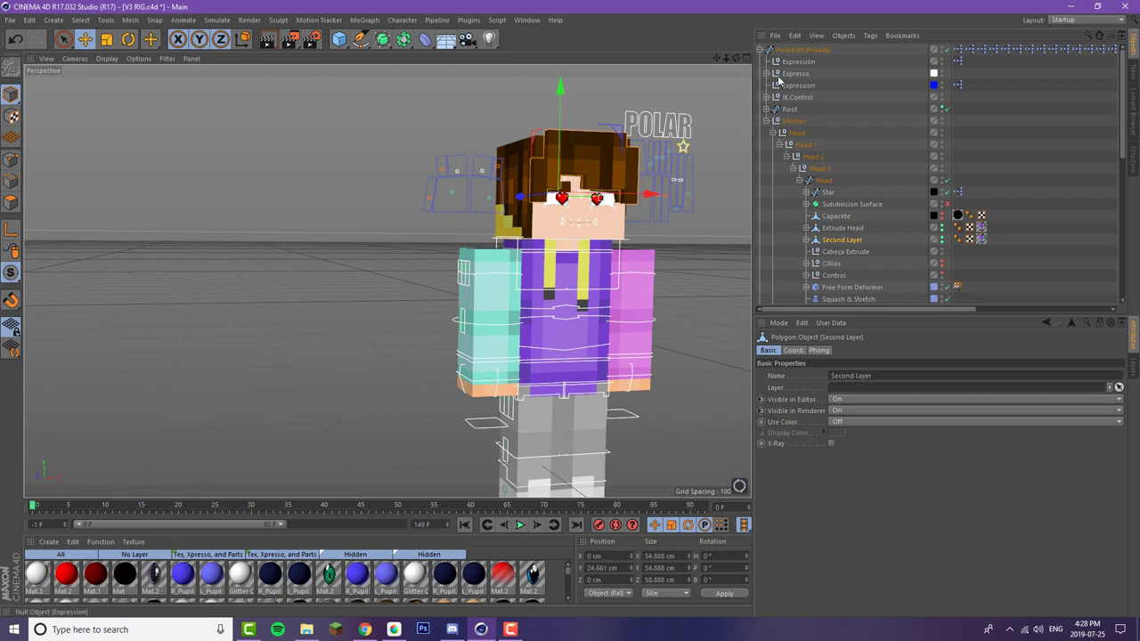
- Move the Extrude Head hair mesh along X to about -96 cm, clear of the character
scroll(649, 177, "up", 5)
left_click_drag(329, 173, 399, 194, "alt")
left_click_drag(736, 58, 792, 75)
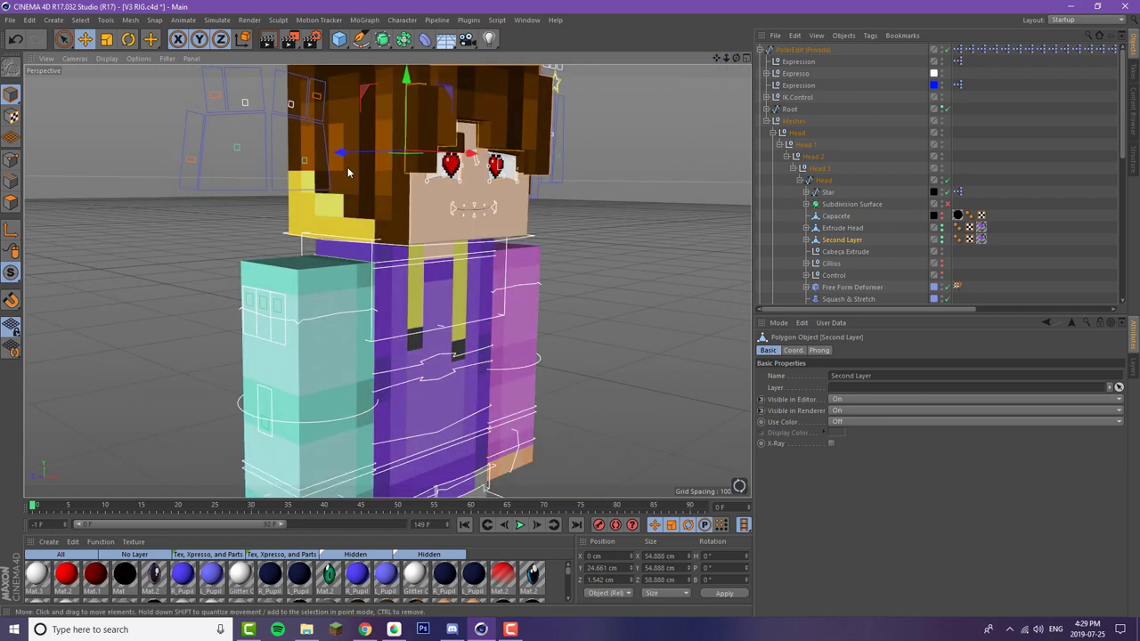
left_click(347, 167)
scroll(382, 188, "down", 3)
left_click_drag(458, 165, 214, 199)
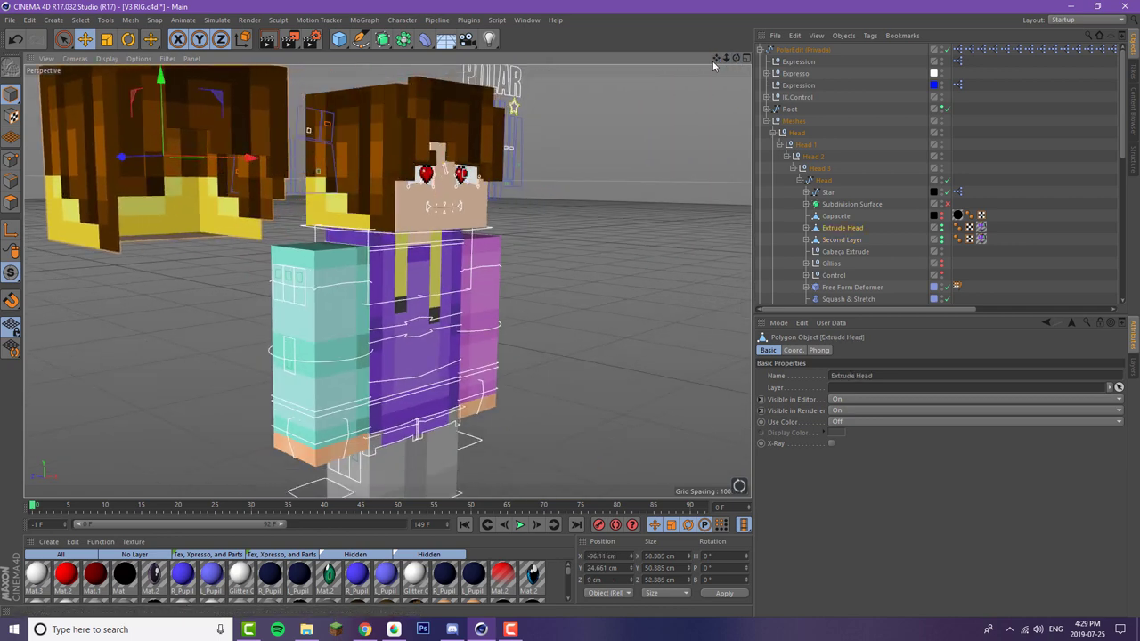
- Select all yellow polygons along the lower edge of one side of the Extrude Head mesh using Live Selection
left_click_drag(717, 58, 904, 122)
scroll(415, 304, "up", 2)
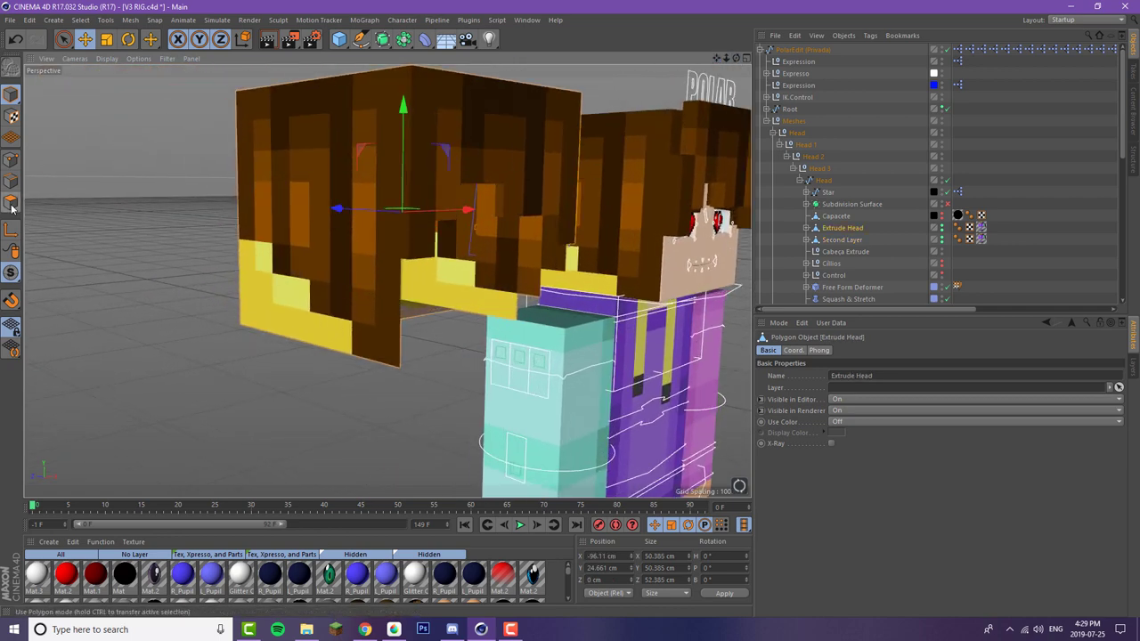
left_click(11, 204)
mouse_move(736, 59)
left_mouse_down()
mouse_move(828, 18)
mouse_move(802, 51)
mouse_move(737, 55)
left_mouse_up()
left_click(61, 42)
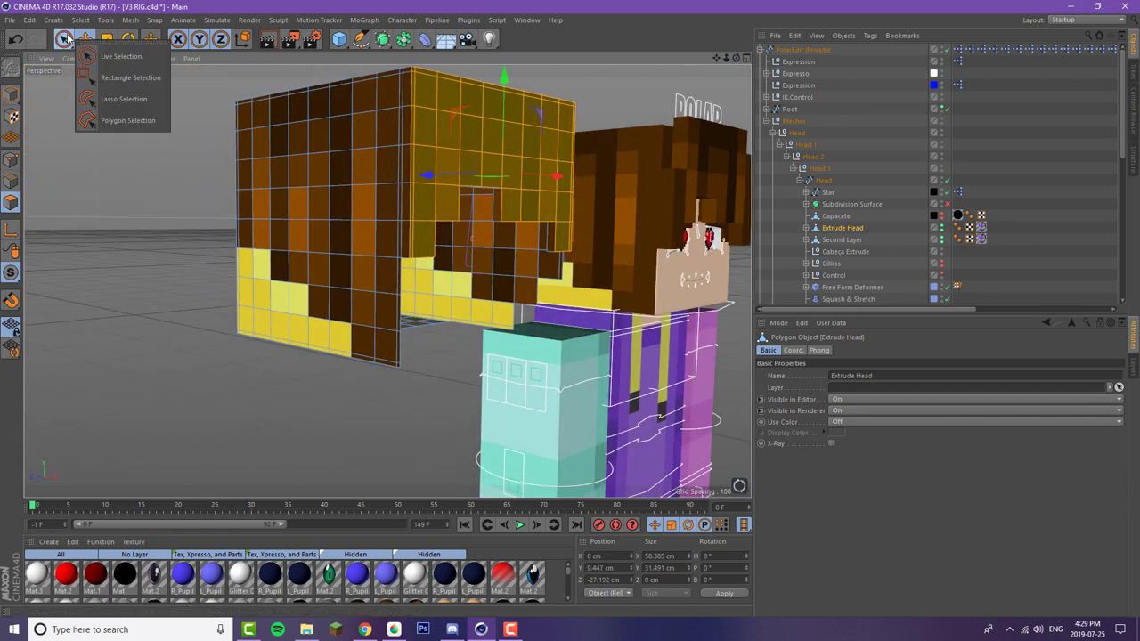
left_click(118, 57)
left_click(245, 297)
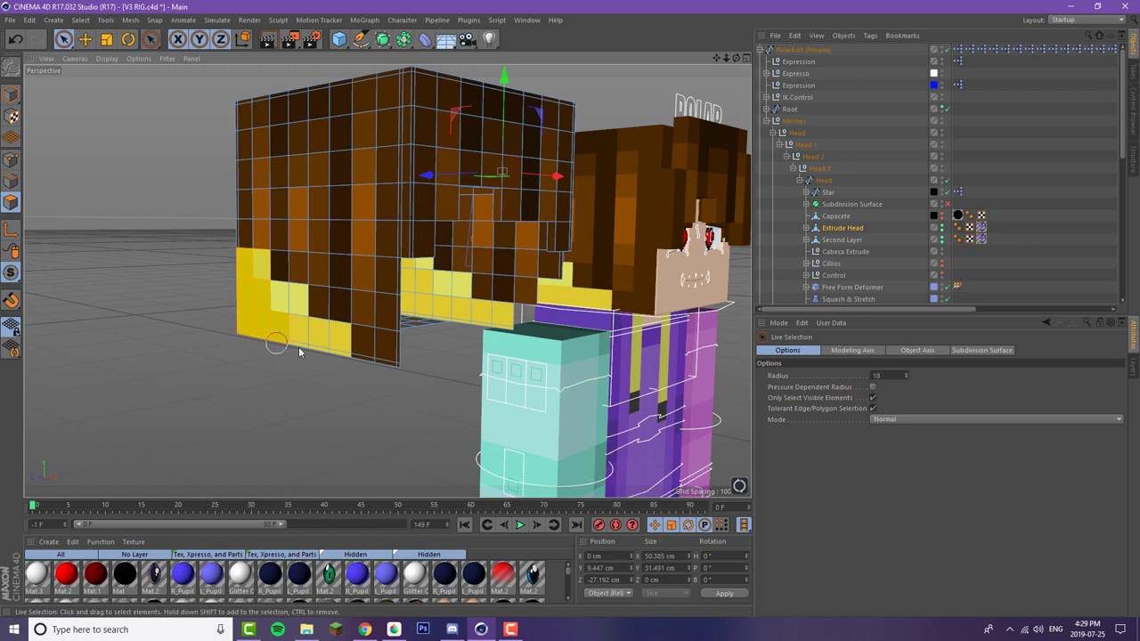
left_click_drag(299, 352, 287, 299)
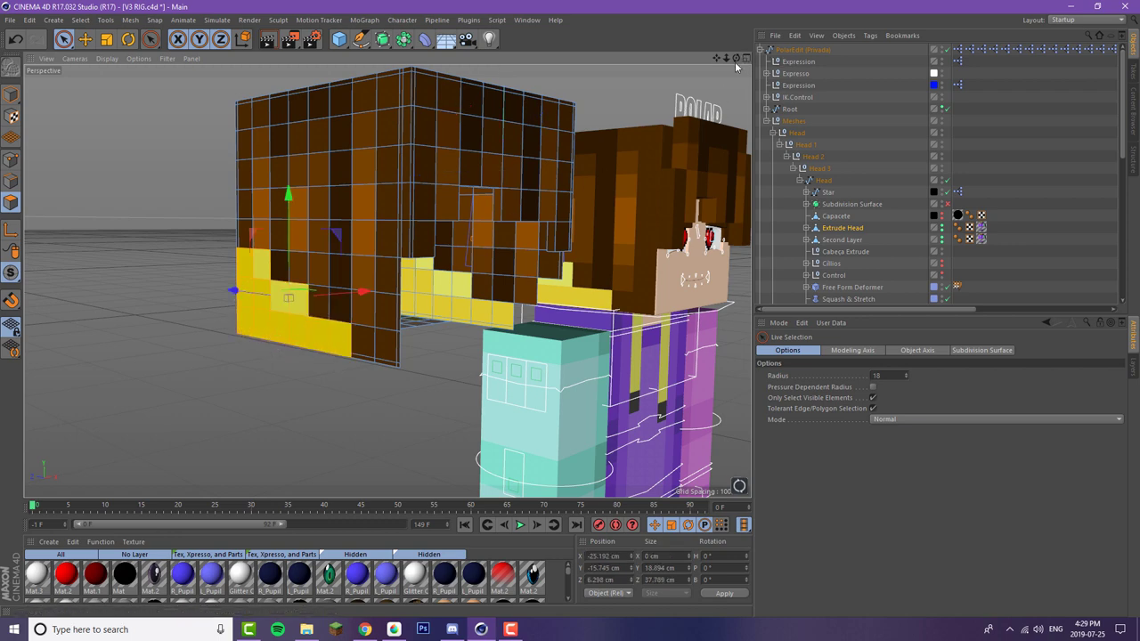
- Add the yellow polygons on the back and opposite side of the Extrude Head mesh to the selection
mouse_move(735, 61)
left_mouse_down()
mouse_move(1042, 40)
mouse_move(1060, 67)
left_mouse_up()
scroll(401, 318, "down", 3)
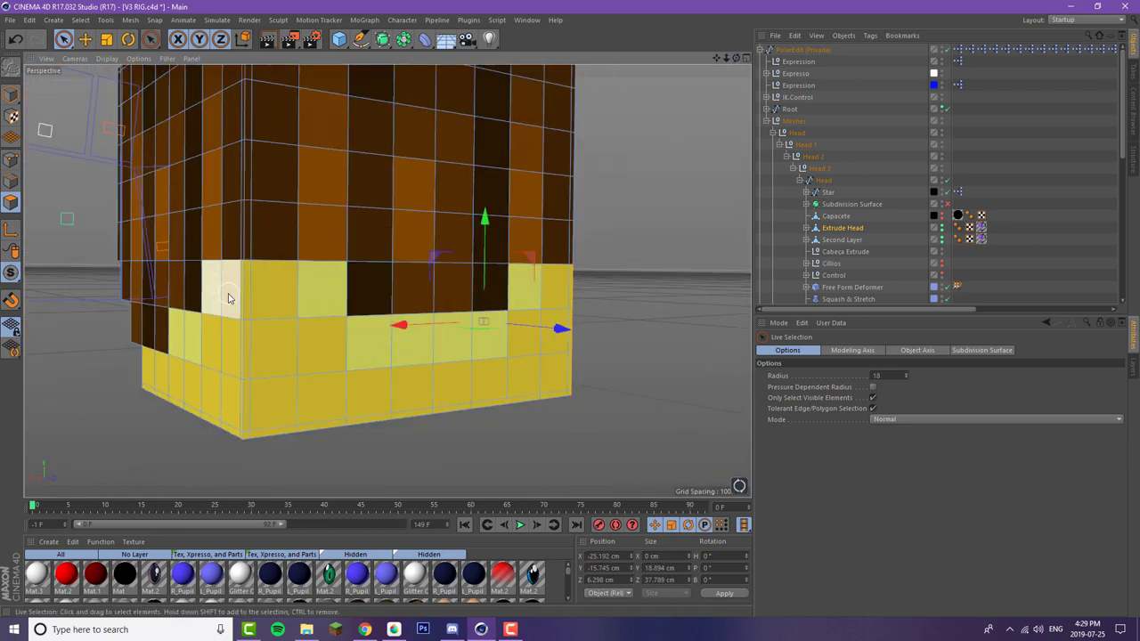
mouse_move(228, 298)
left_mouse_down()
mouse_move(298, 297)
mouse_move(189, 341)
left_mouse_up()
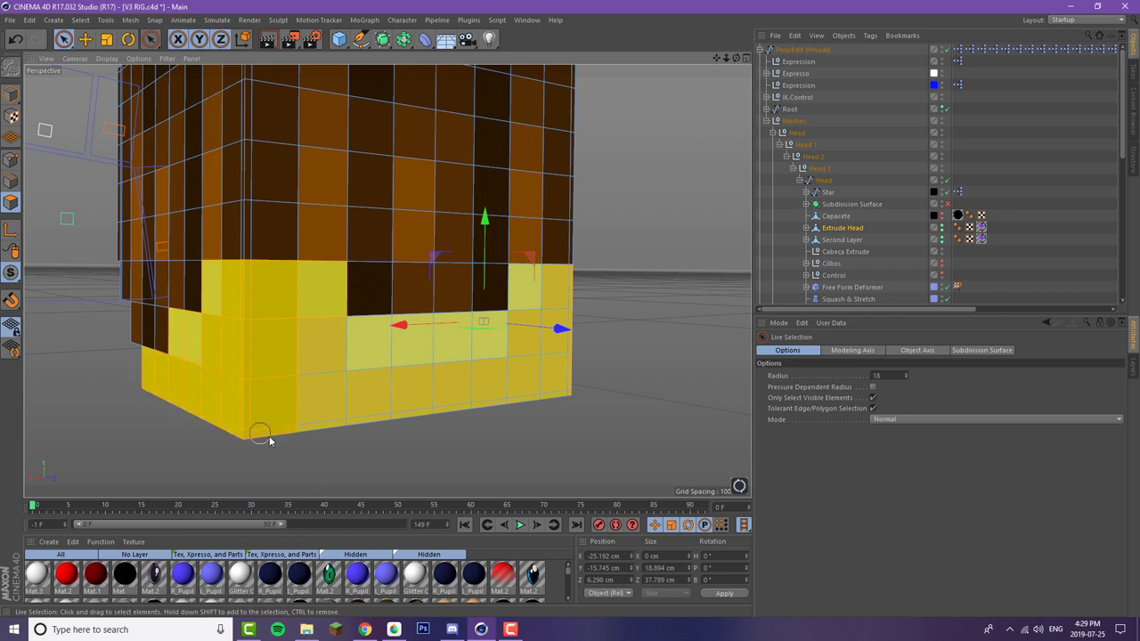
left_click_drag(528, 312, 372, 366, "shift")
scroll(371, 366, "down", 3)
- Try extruding the selected yellow hair polygons with a 4 cm offset, and undo it
key("d")
left_click(825, 388)
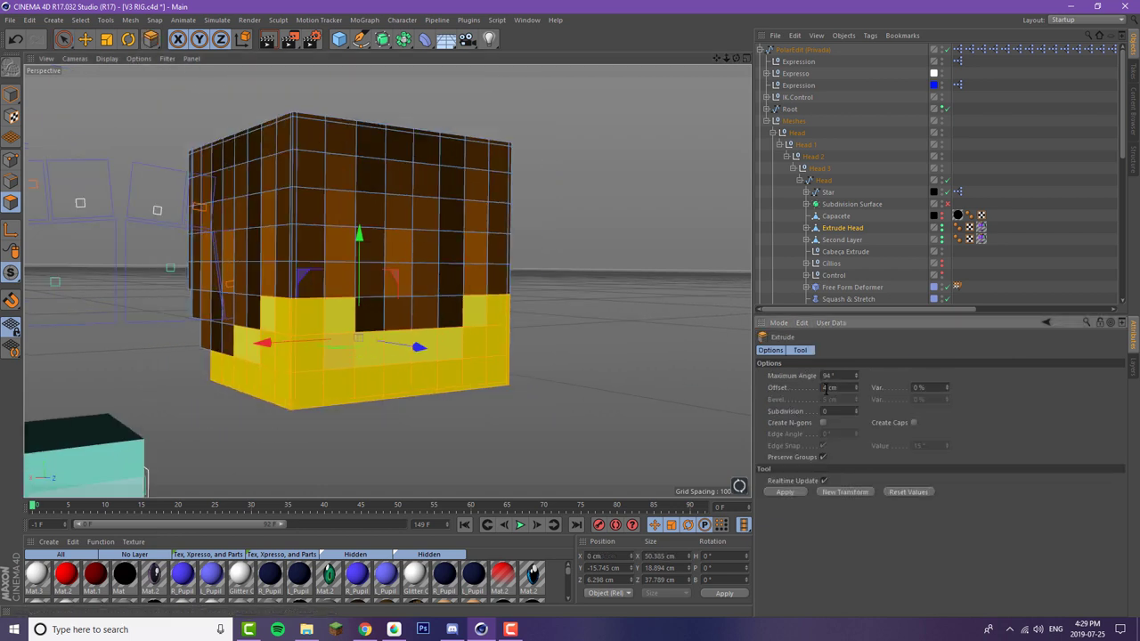
key("Return")
left_click(15, 39)
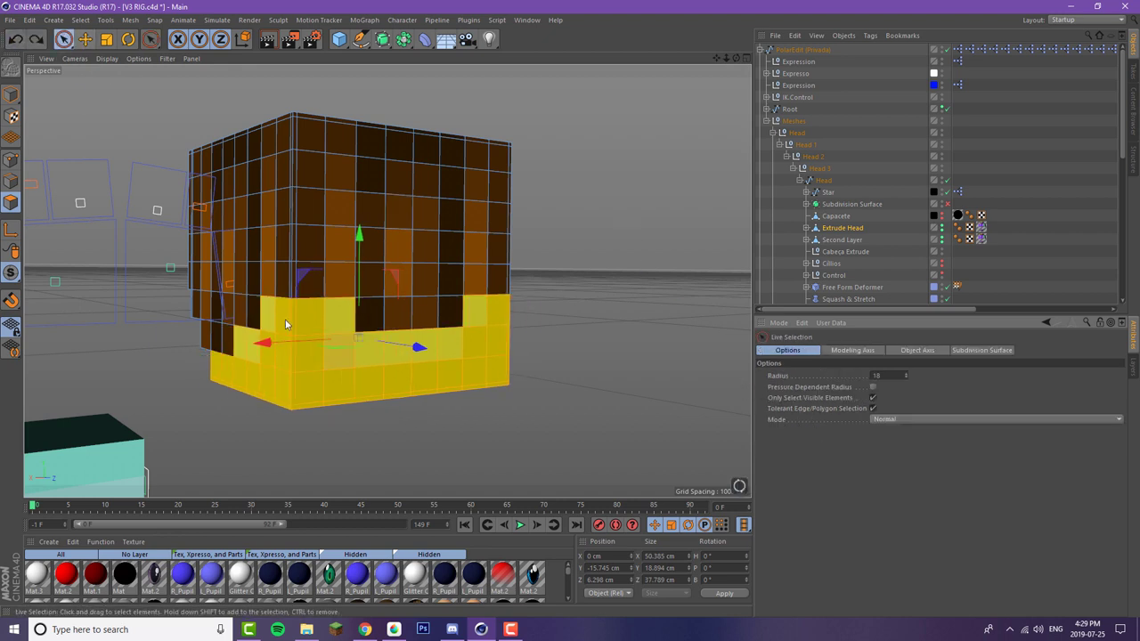
- Extrude the selected yellow hair polygons with a 2 cm offset and return to model mode
left_click(825, 388)
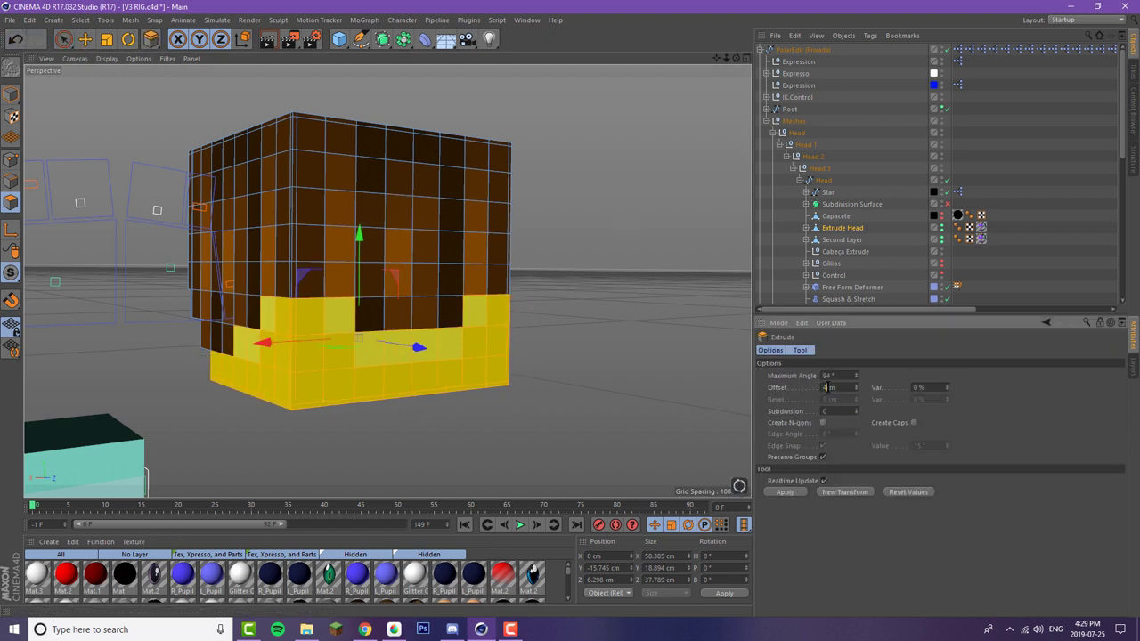
key("BackSpace")
type("2")
key("Return")
left_click(63, 39)
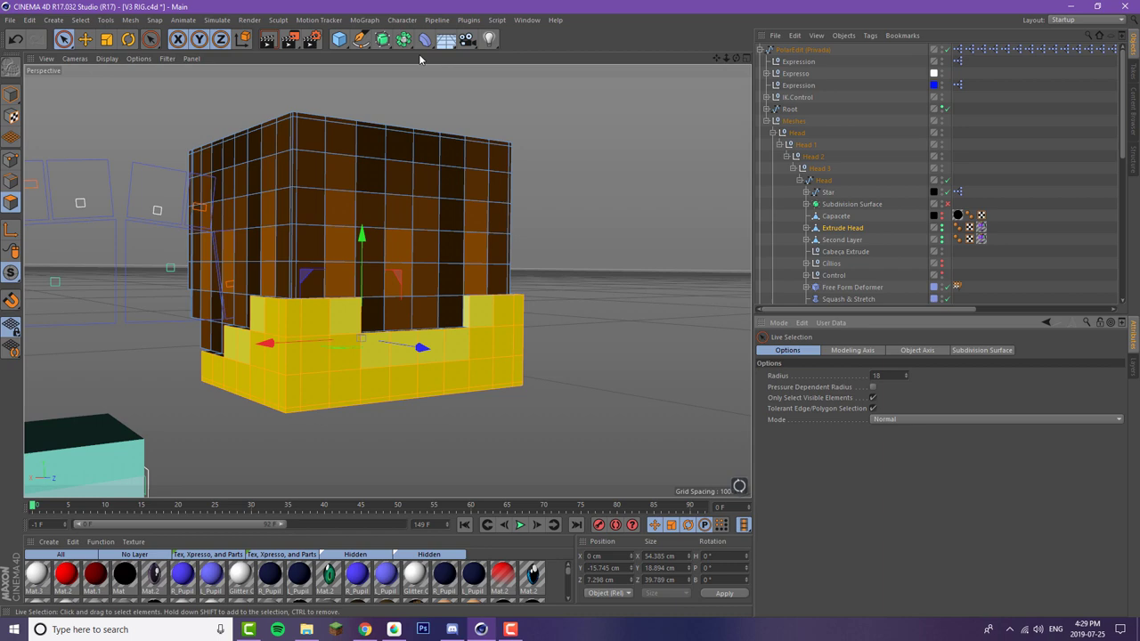
left_click(85, 40)
left_click(11, 94)
- Select the Body mesh and switch to polygon mode with Live Selection, keeping its front pocket polygons selected
mouse_move(737, 59)
left_mouse_down()
mouse_move(387, 280)
mouse_move(622, 205)
left_mouse_up()
scroll(623, 207, "down", 2)
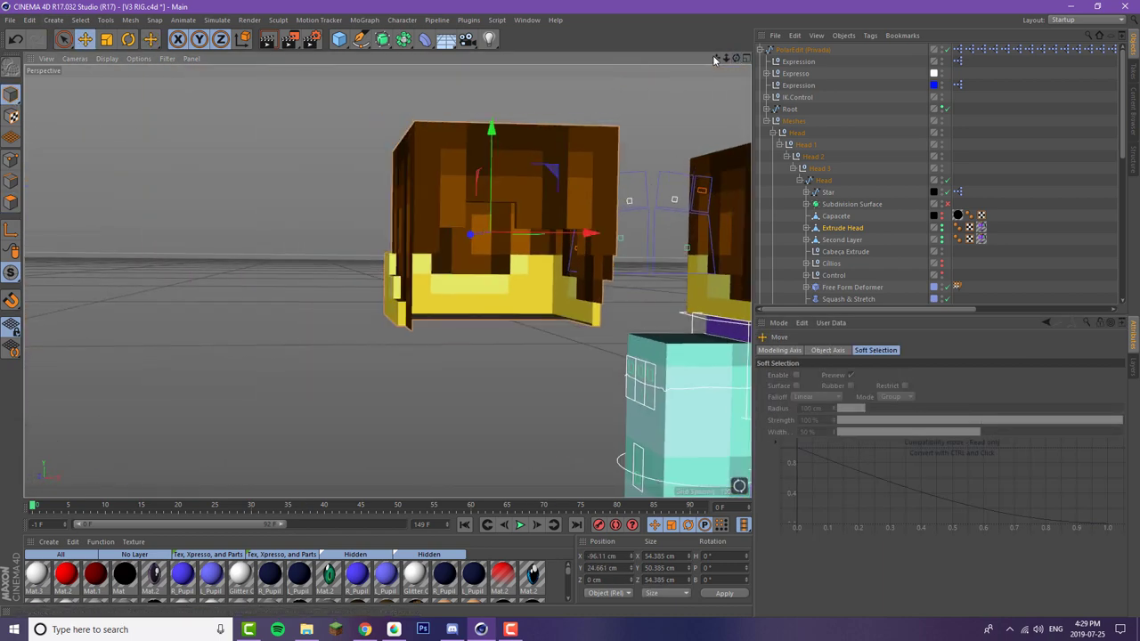
left_click_drag(717, 58, 233, 56)
scroll(697, 133, "down", 2)
left_click_drag(736, 59, 789, 78)
left_click(508, 234)
left_click(11, 202)
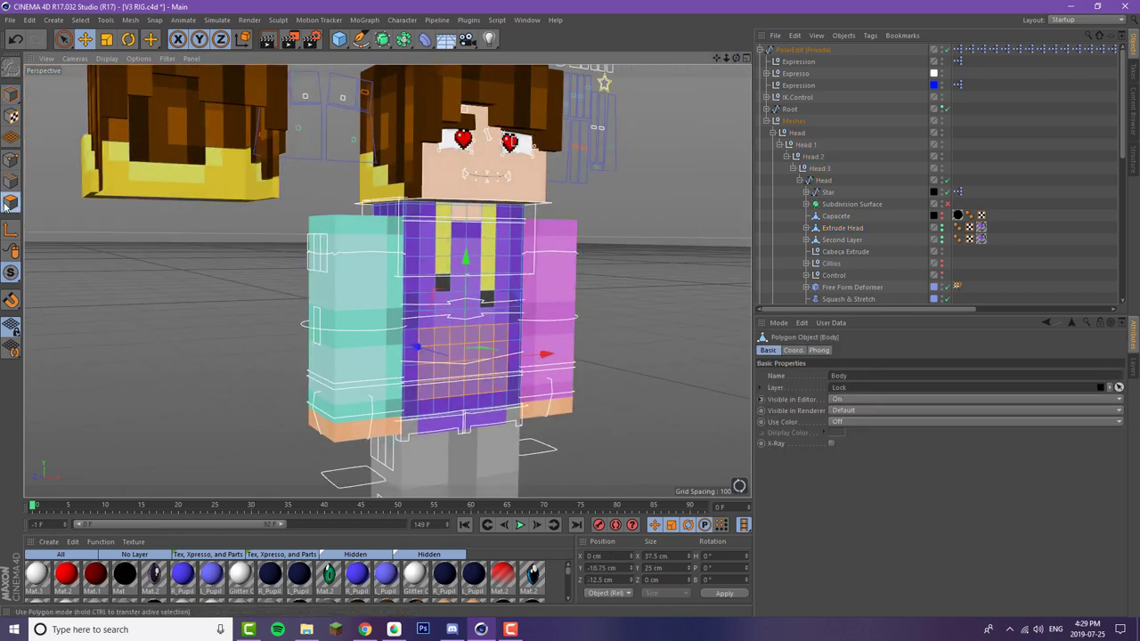
scroll(438, 276, "up", 2)
left_click(64, 39)
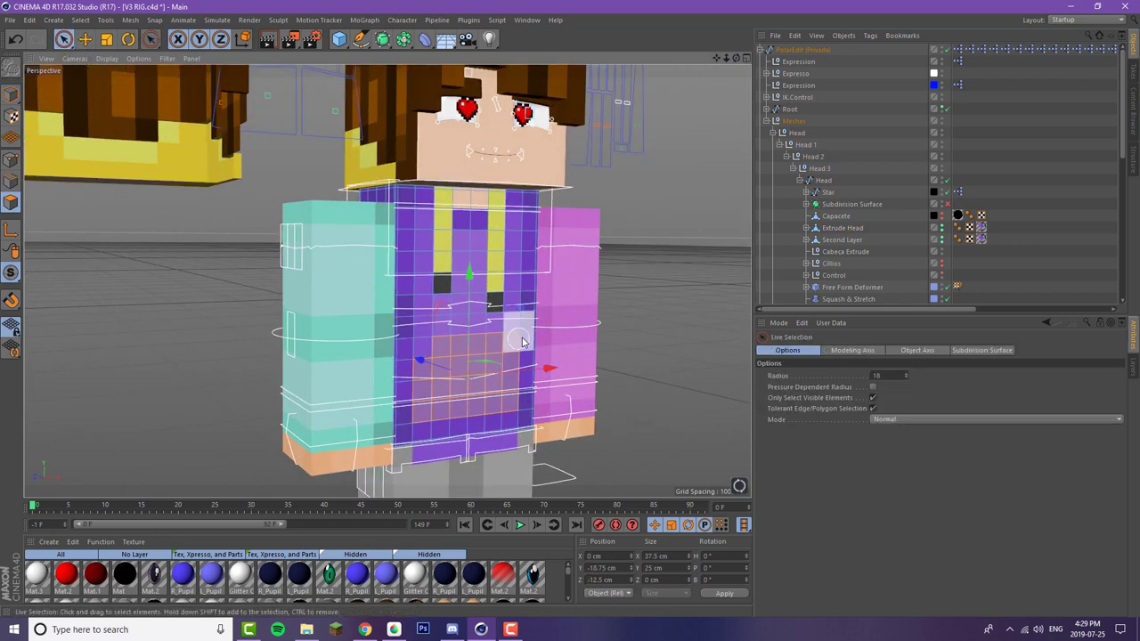
- Try extruding the hoodie's front pocket polygons with a 1 cm offset, and undo it
key("d")
left_click(827, 388)
type("1")
key("Return")
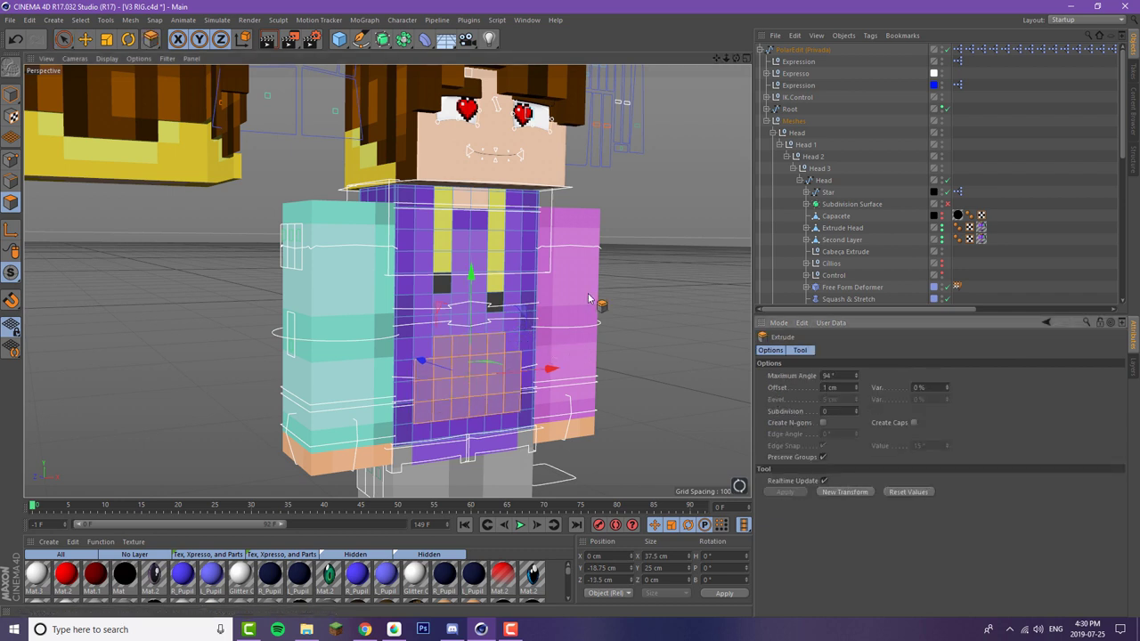
left_click(12, 95)
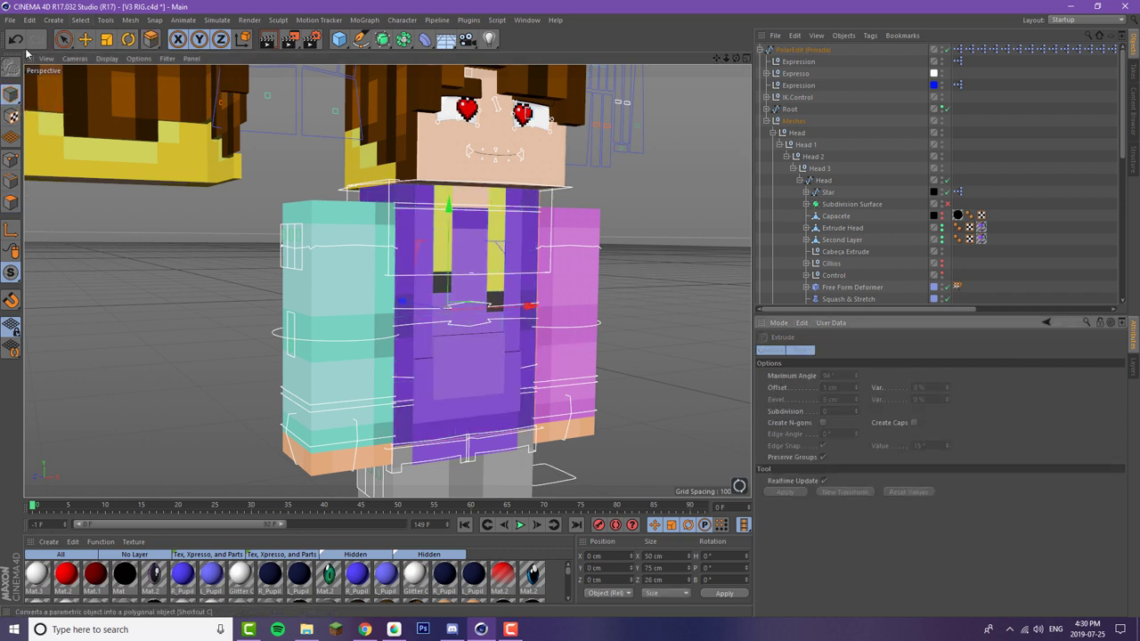
left_click(14, 203)
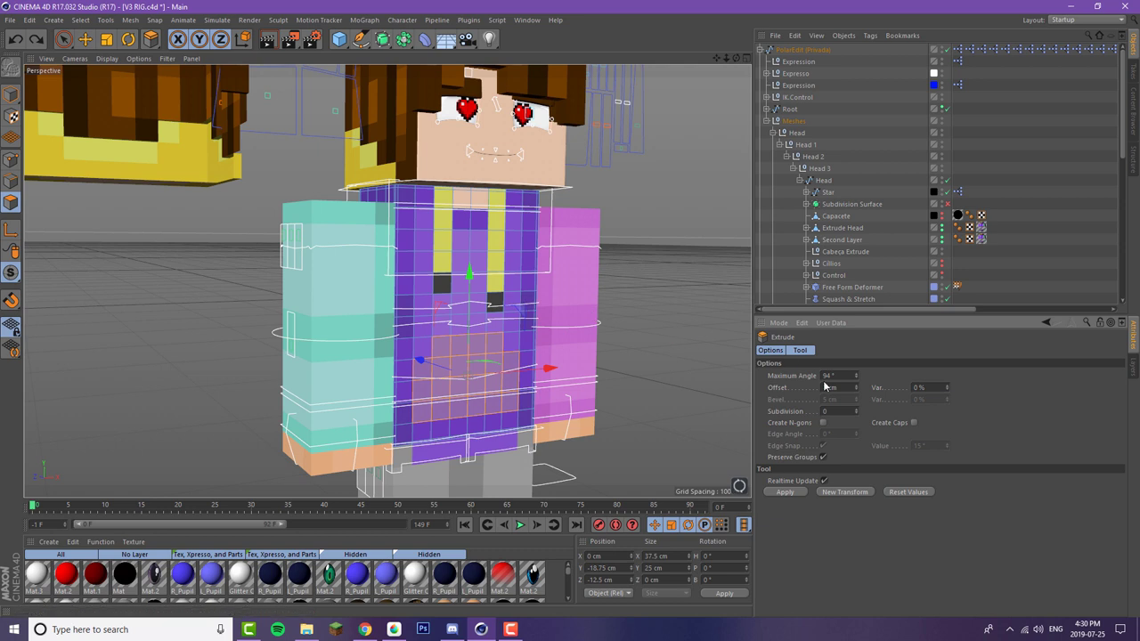
- Extrude the hoodie's front pocket polygons with a 2 cm offset and return to model mode
type("2")
key("Return")
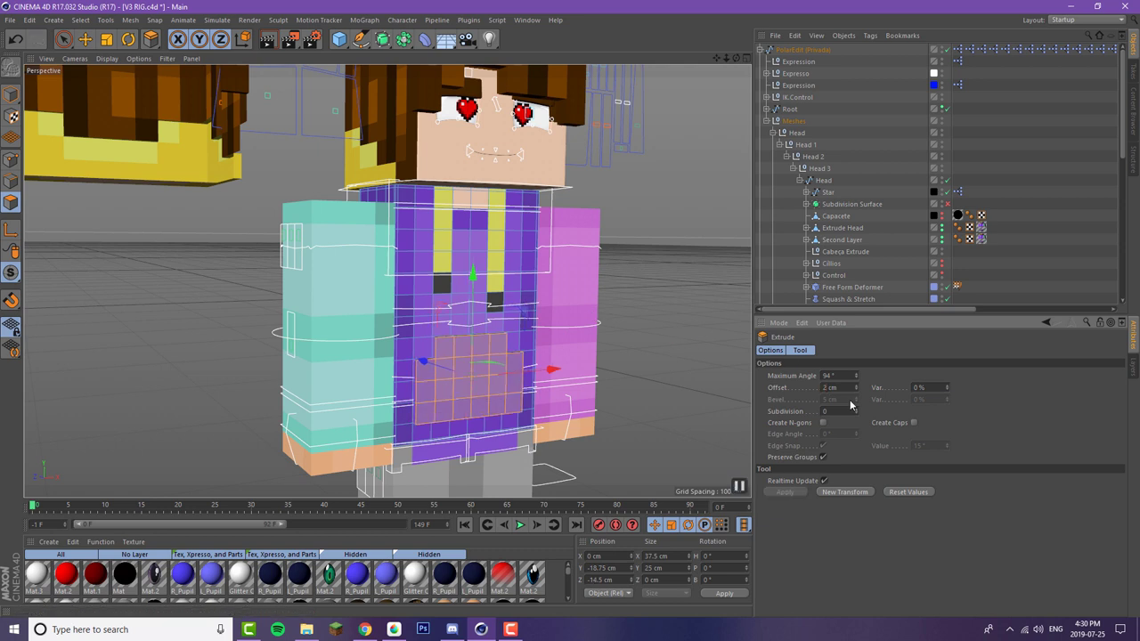
left_click(11, 95)
left_click(85, 39)
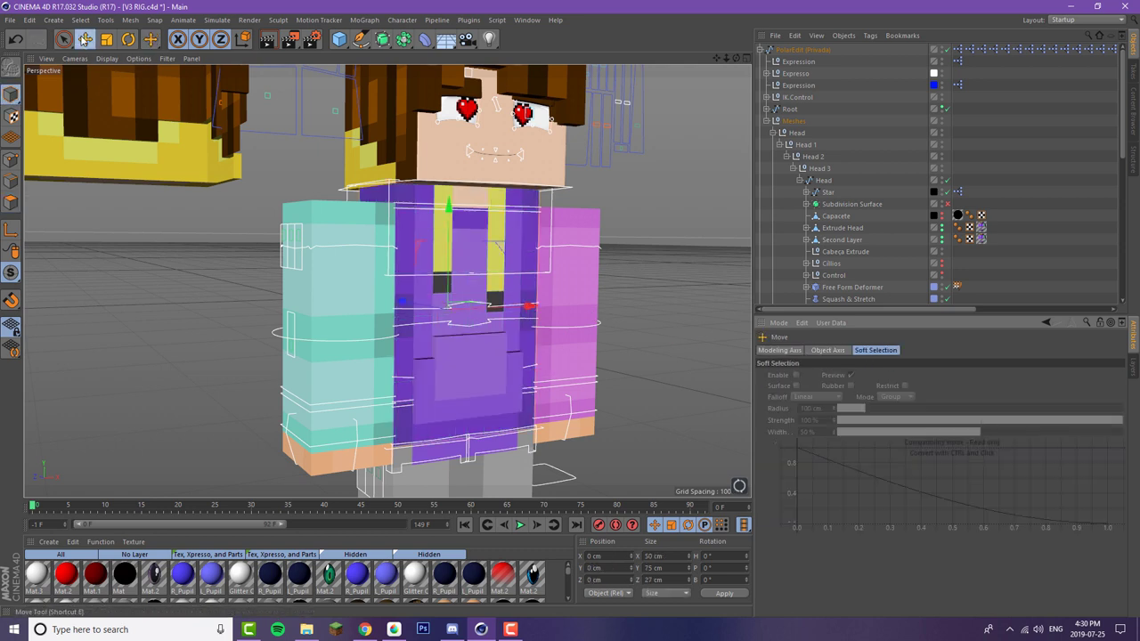
- Select the polygons of both yellow hoodie strings on the chest, including their dark tips
left_click(10, 204)
left_click(63, 40)
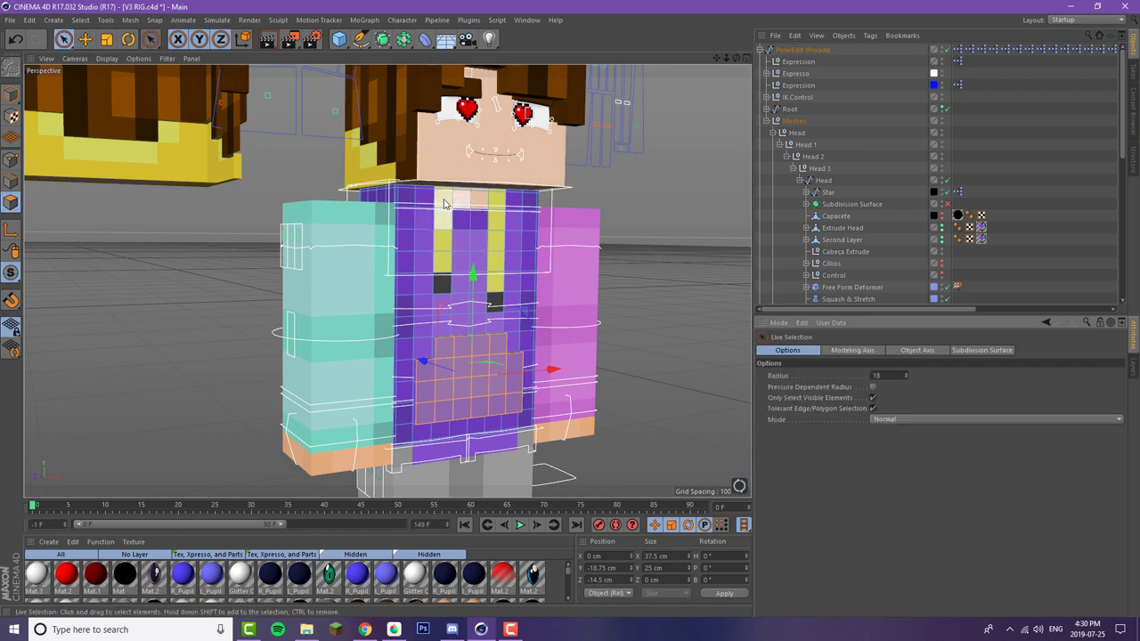
scroll(445, 204, "up", 5)
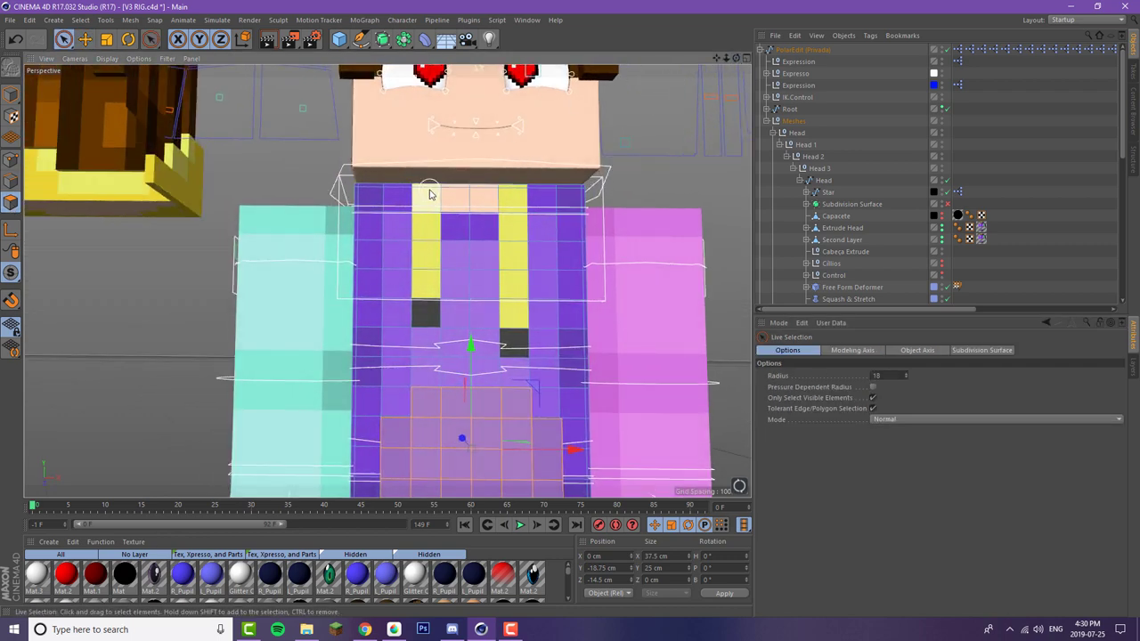
left_click(427, 233)
left_click_drag(426, 306, 426, 191)
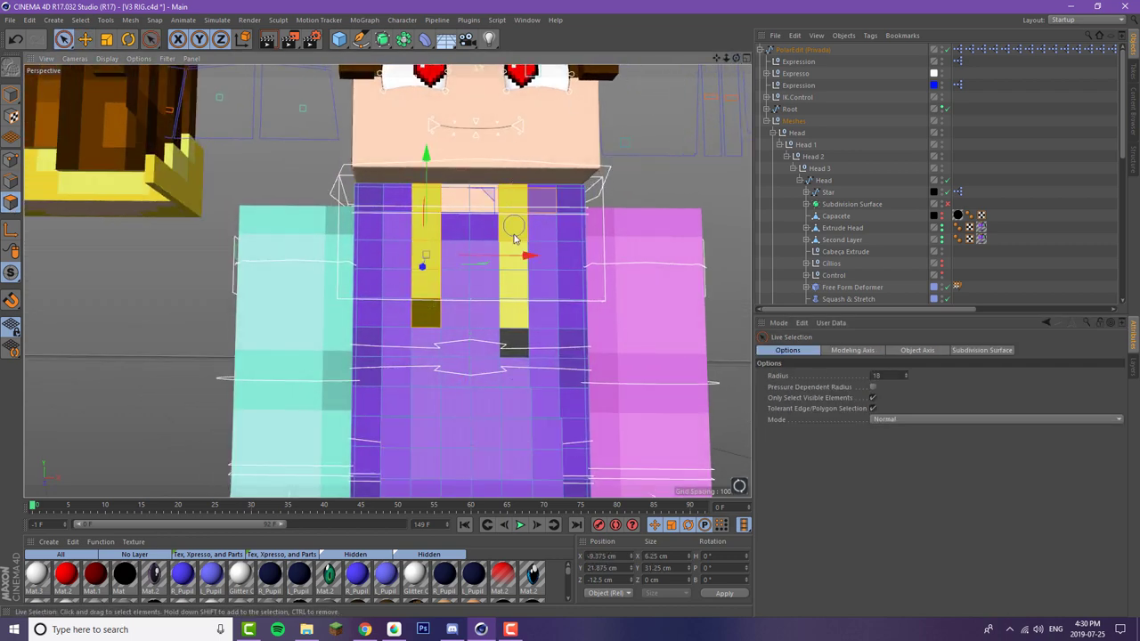
left_click_drag(514, 334, 514, 338, "shift")
- Extrude the selected hoodie string polygons with a 2 cm offset
key("d")
double_click(829, 387)
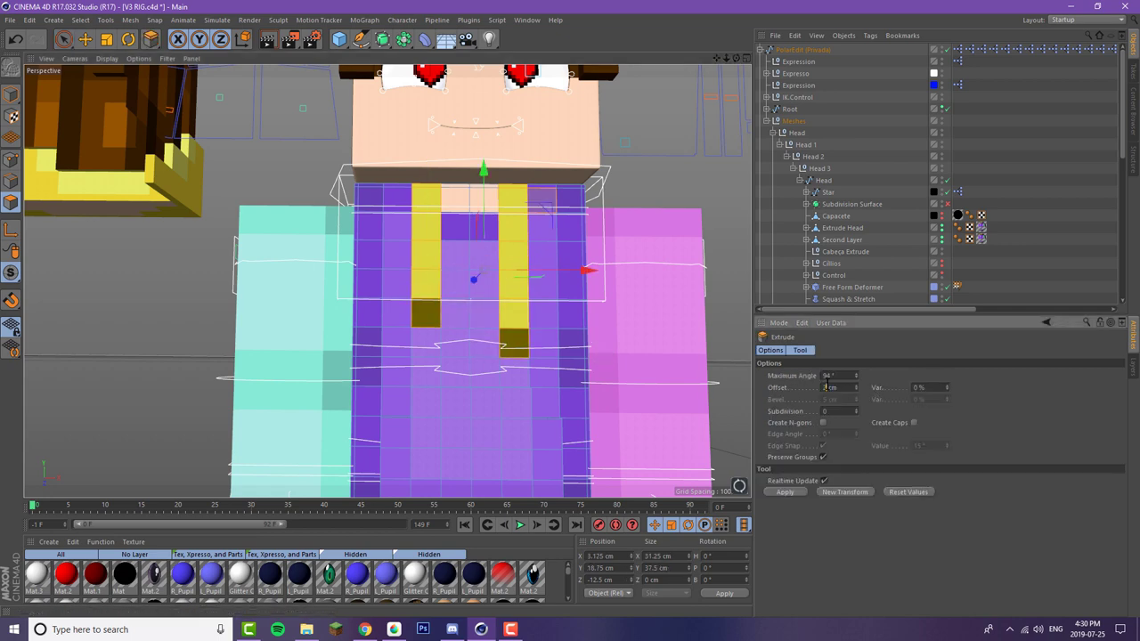
type("2")
key("Return")
- Select only the front polygons of the dark tips on both extruded hoodie strings
left_click_drag(736, 58, 840, 36)
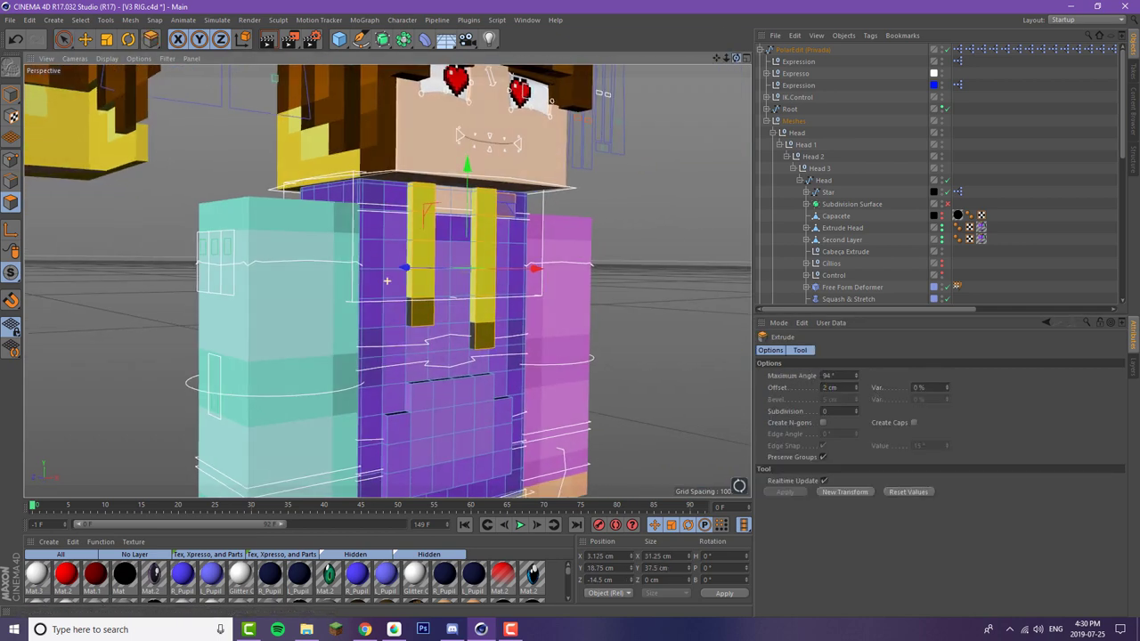
left_click(64, 40)
scroll(513, 381, "up", 3)
scroll(416, 304, "up", 1)
left_click(389, 291)
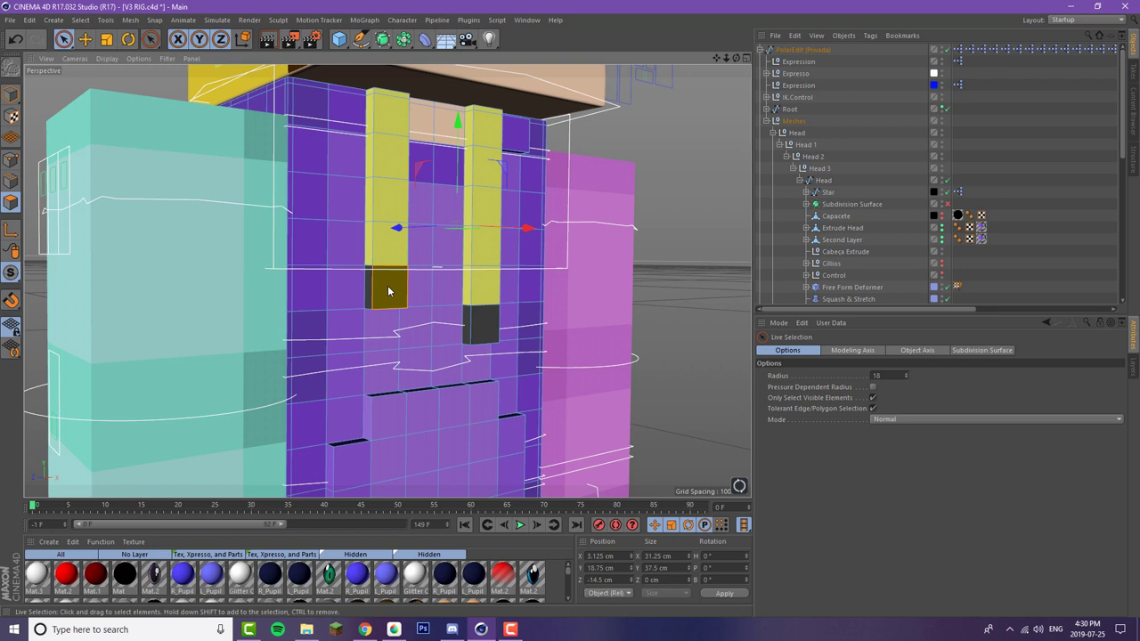
left_click(484, 325, "shift")
- Extrude the dark string tips with a 1 cm offset and return to model mode
key("d")
left_click(824, 387)
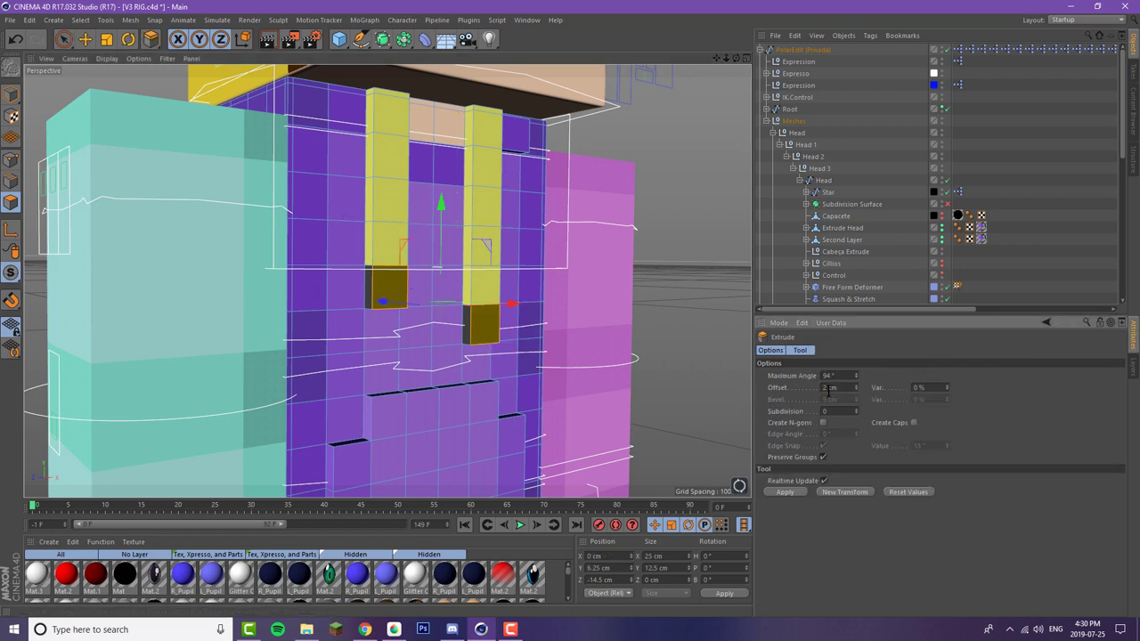
key("BackSpace")
type("1")
key("Return")
scroll(165, 137, "down", 2)
left_click(11, 93)
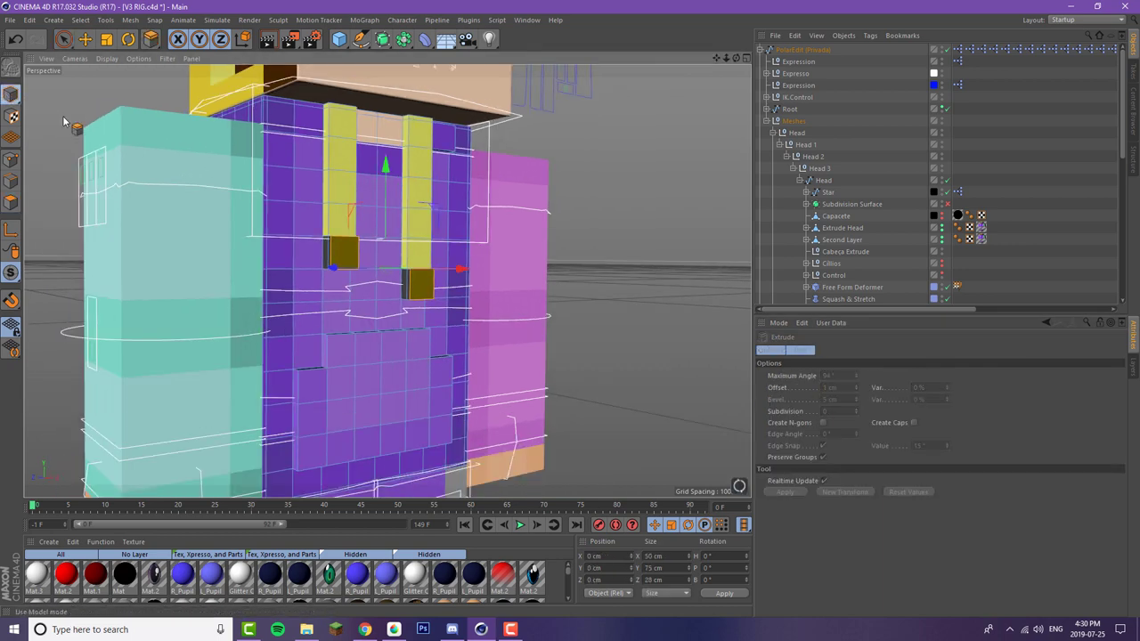
- Select the offset extruded hair mesh beside the head and set its X position to 0 cm
scroll(271, 189, "down", 3)
scroll(272, 189, "down", 2)
left_click_drag(716, 60, 717, 111)
left_click(86, 40)
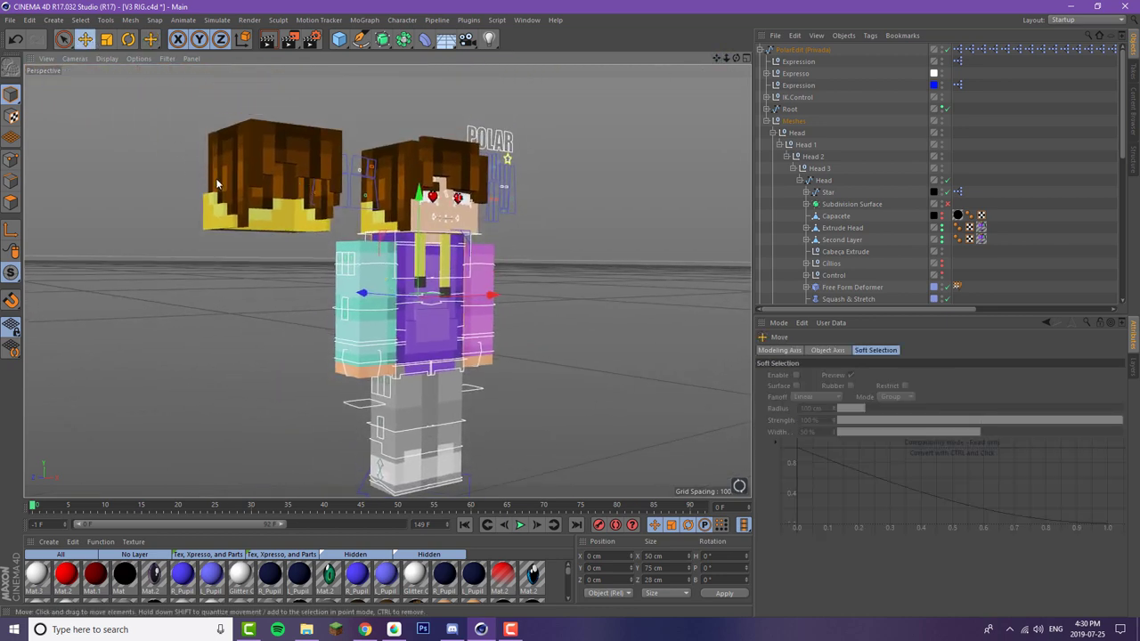
left_click(249, 189)
left_click(610, 556)
type("0")
key("Return")
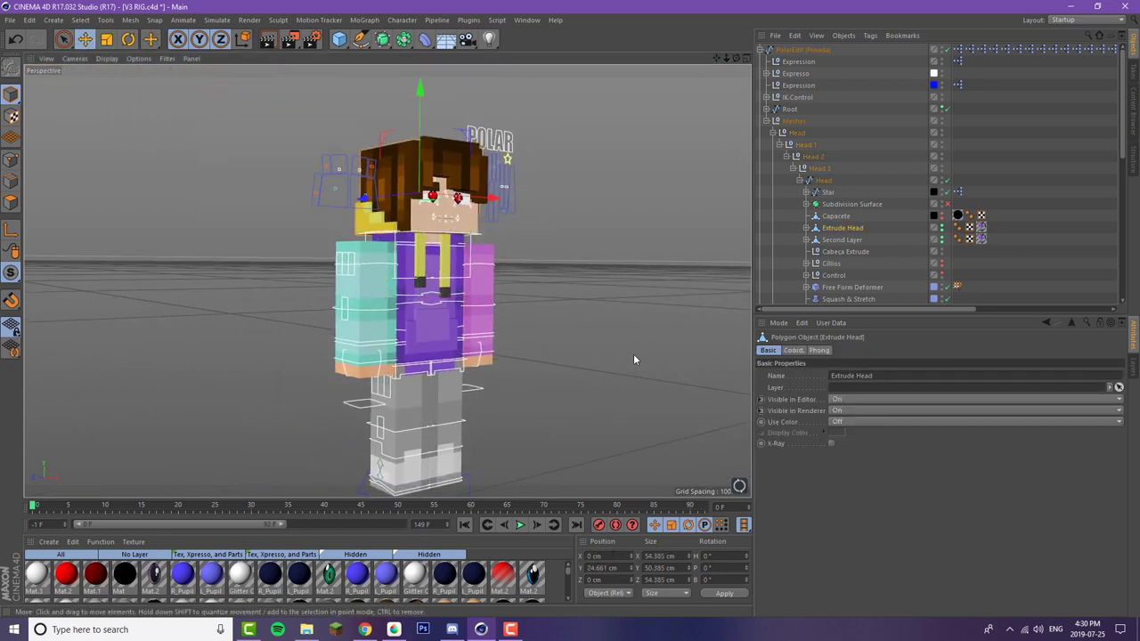
left_click(633, 353)
- Curve the mouth into a slight smile with the face control beside the head and lower the bottom lip to open it
scroll(402, 212, "up", 5)
left_click_drag(737, 59, 710, 59)
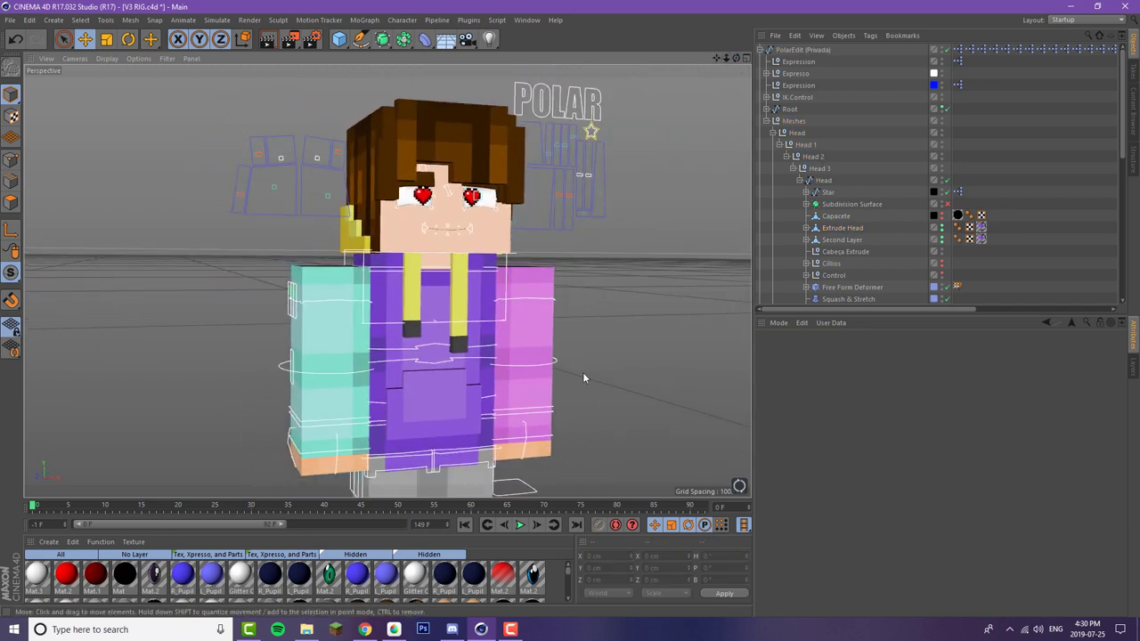
scroll(517, 237, "up", 3)
left_click(516, 218)
scroll(393, 254, "up", 1)
scroll(423, 234, "up", 3)
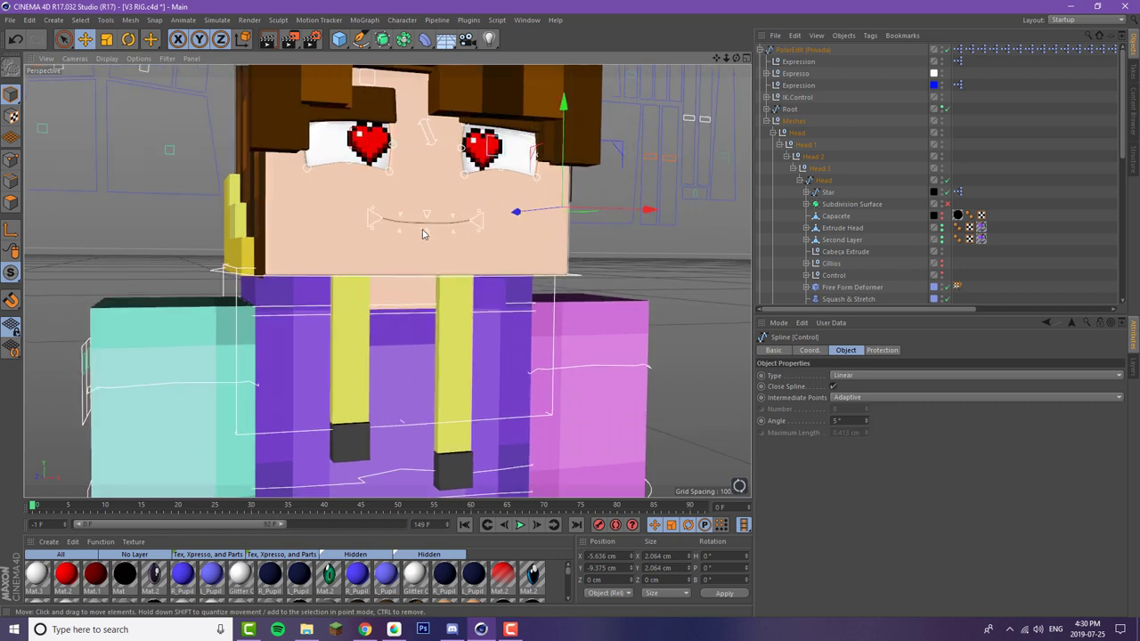
left_click(425, 230)
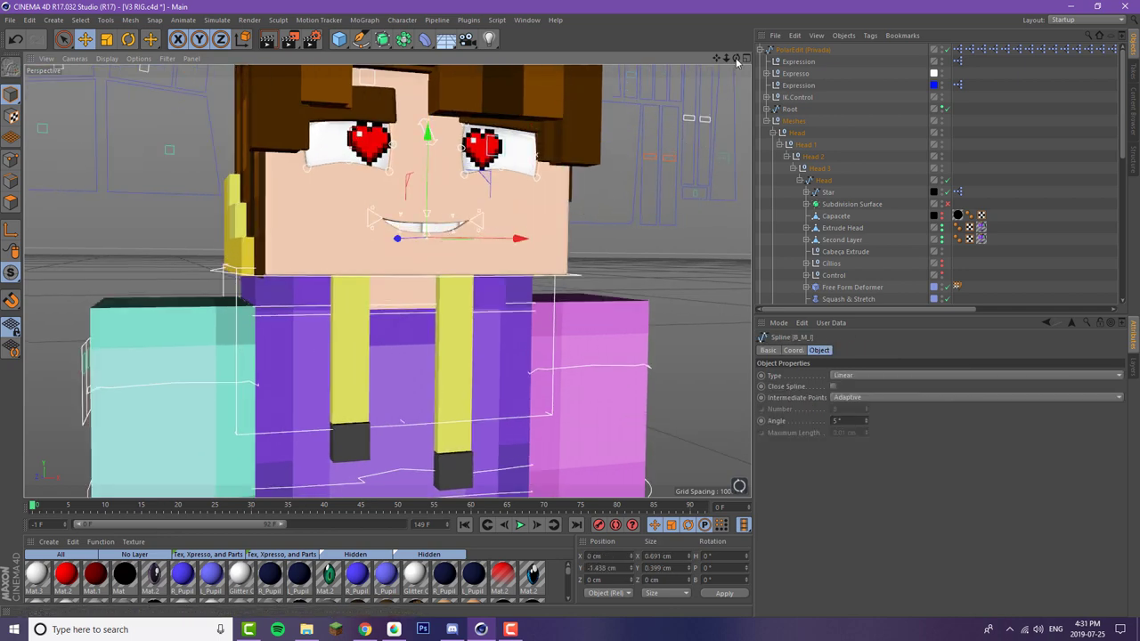
- Try to widen the open smile with the mouth control beside the face
left_click_drag(736, 60, 713, 64)
left_click(594, 203)
left_click_drag(656, 205, 703, 207)
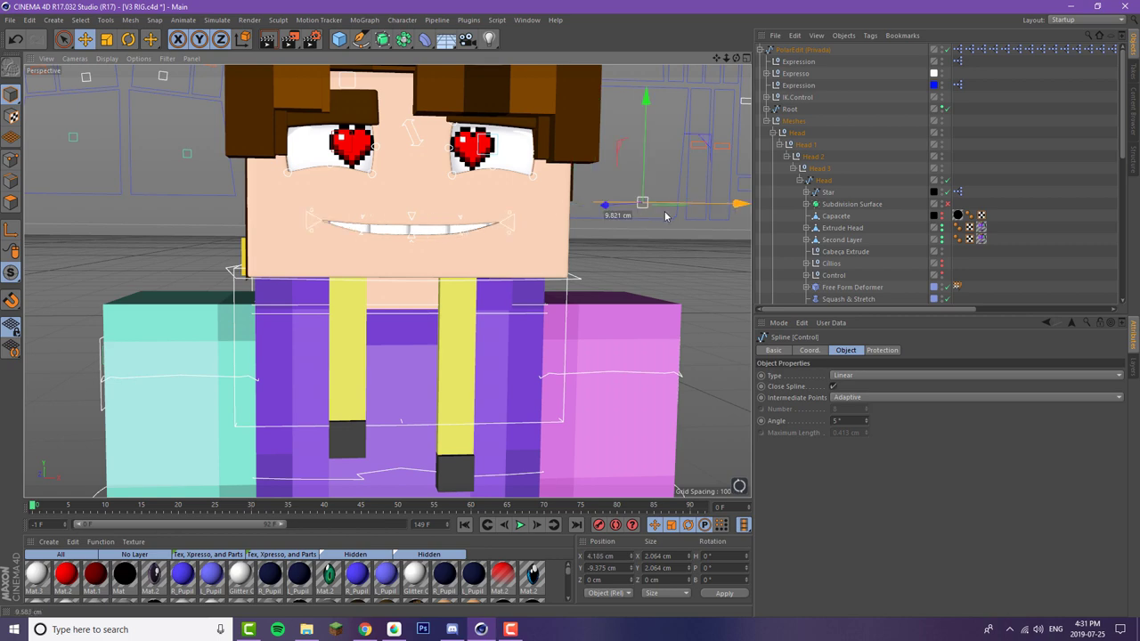
left_click(20, 44)
scroll(365, 134, "down", 5)
left_click_drag(737, 59, 707, 61)
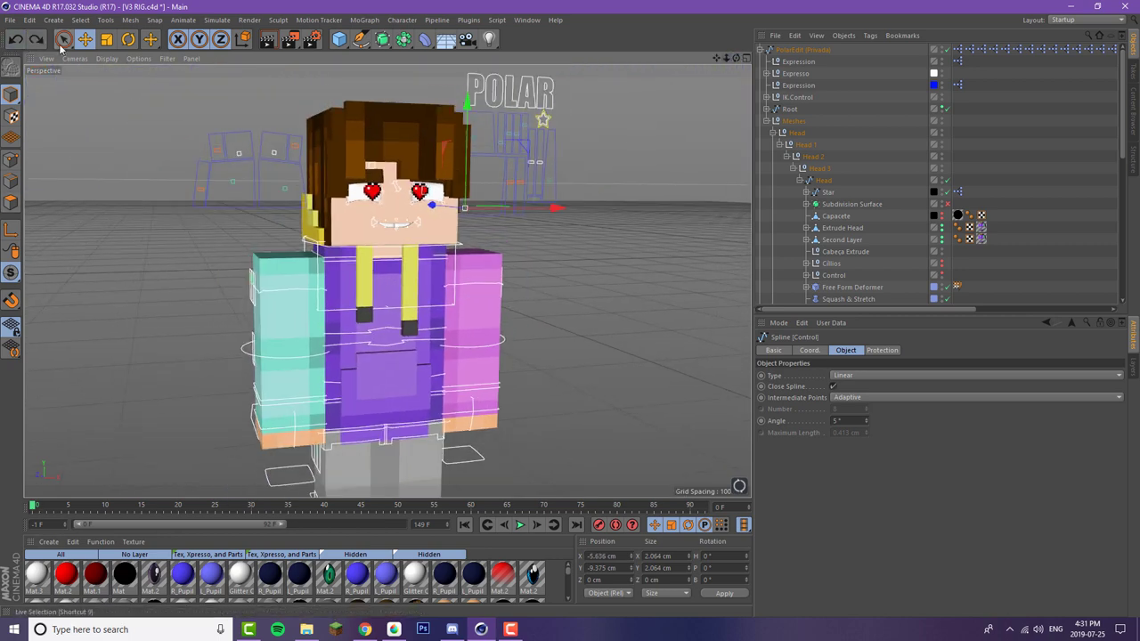
- Add a plane, apply the white glitter material to it, and scale it down to about 56 cm
left_click_drag(340, 47, 522, 114)
scroll(435, 299, "down", 5)
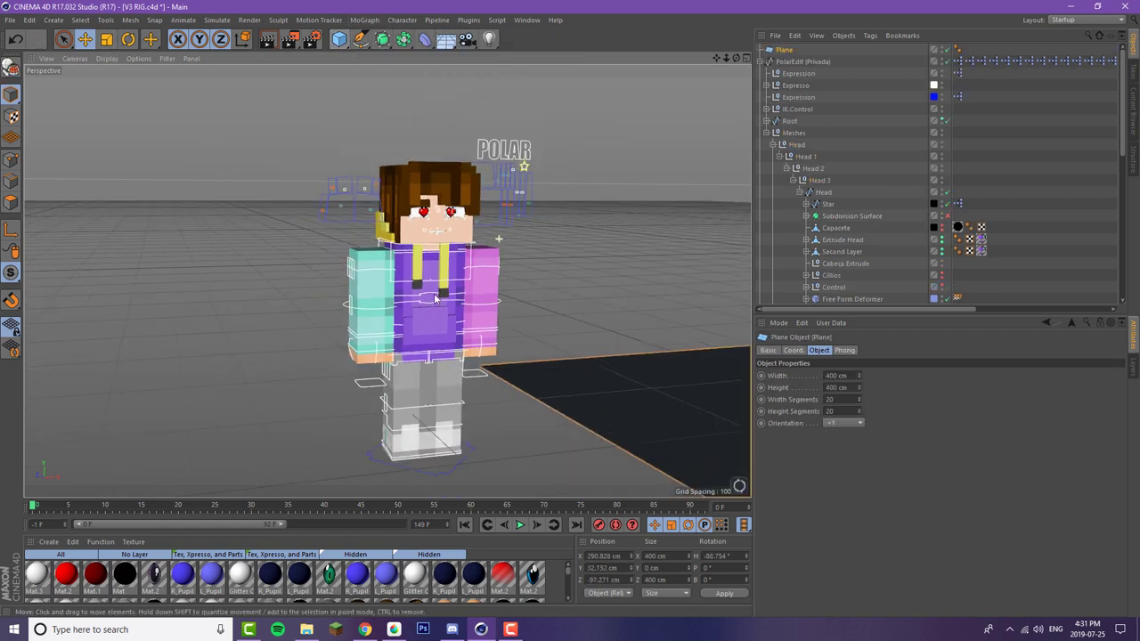
key("c")
key("r")
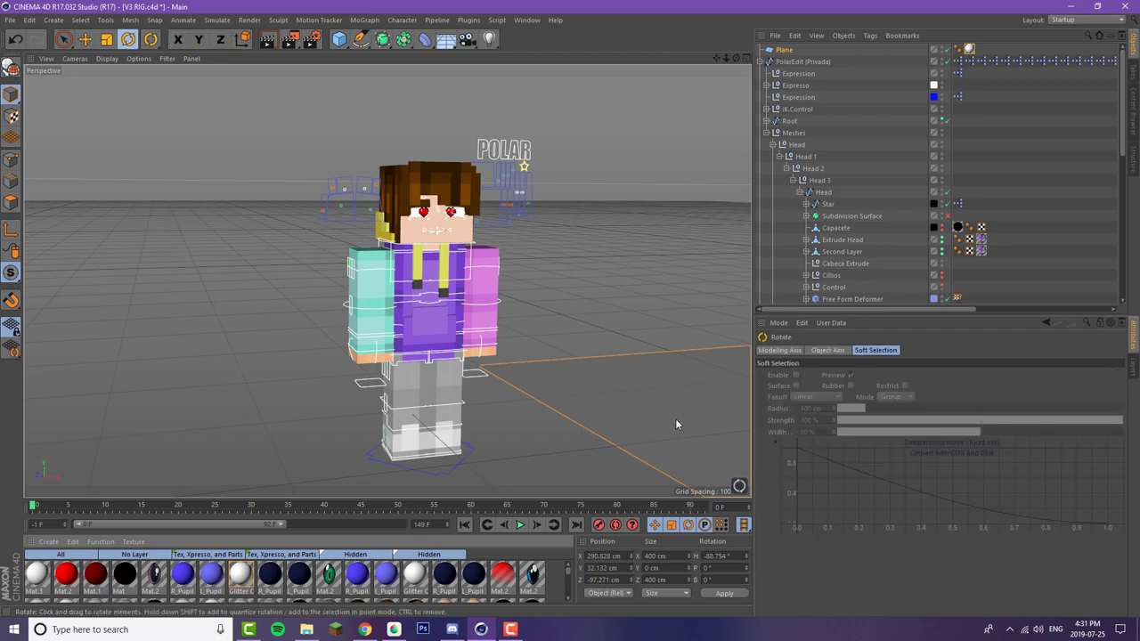
left_click_drag(715, 59, 257, 73)
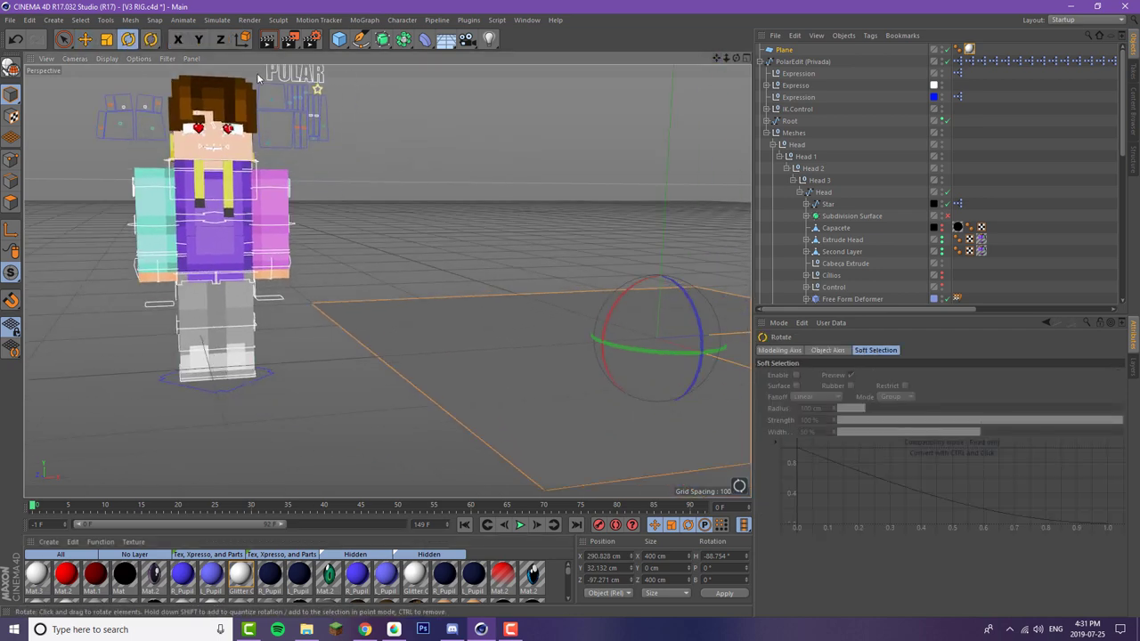
left_click(106, 38)
left_click_drag(718, 218, 187, 71)
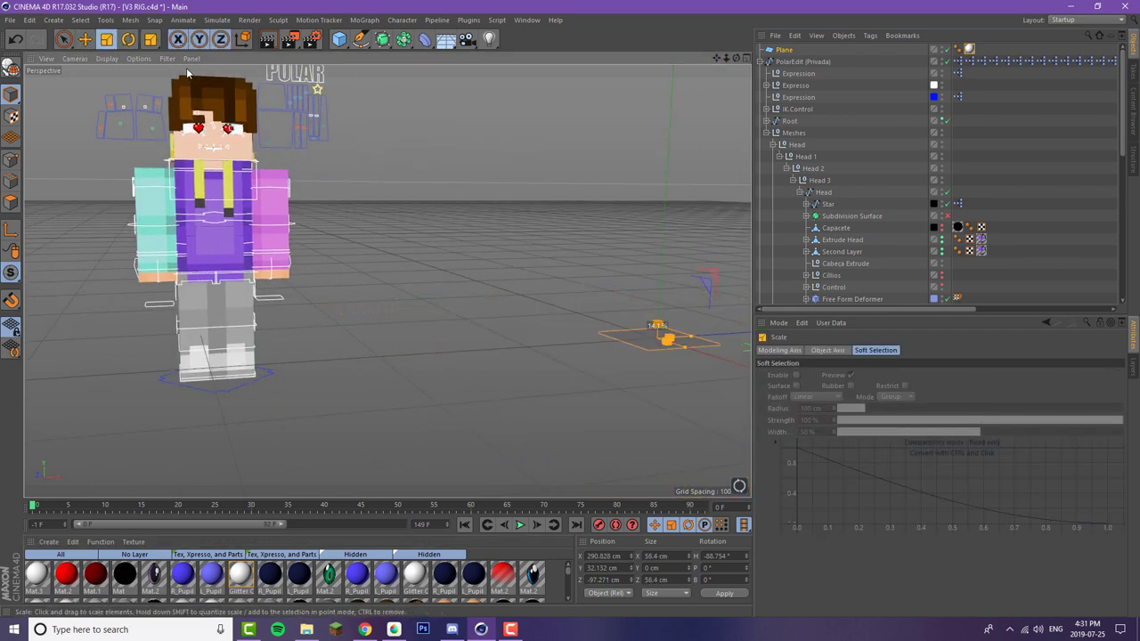
- Move the plane to the character's feet and stand it upright with a bank rotation of 90°
left_click(86, 39)
left_click_drag(728, 338, 263, 393)
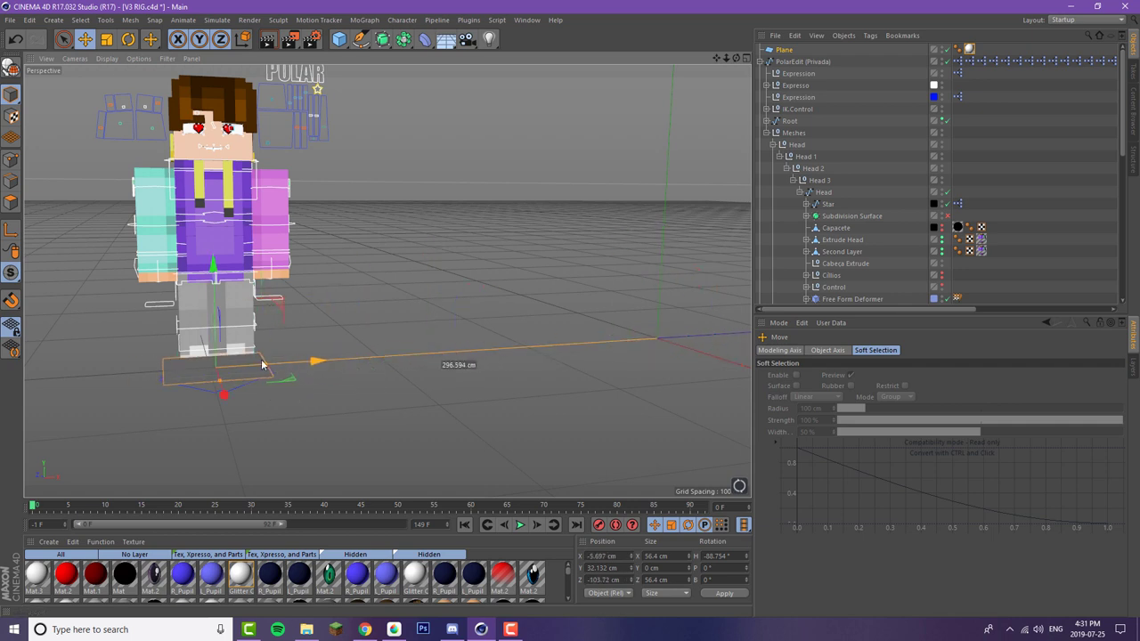
left_click(128, 39)
left_click_drag(223, 354, 193, 209)
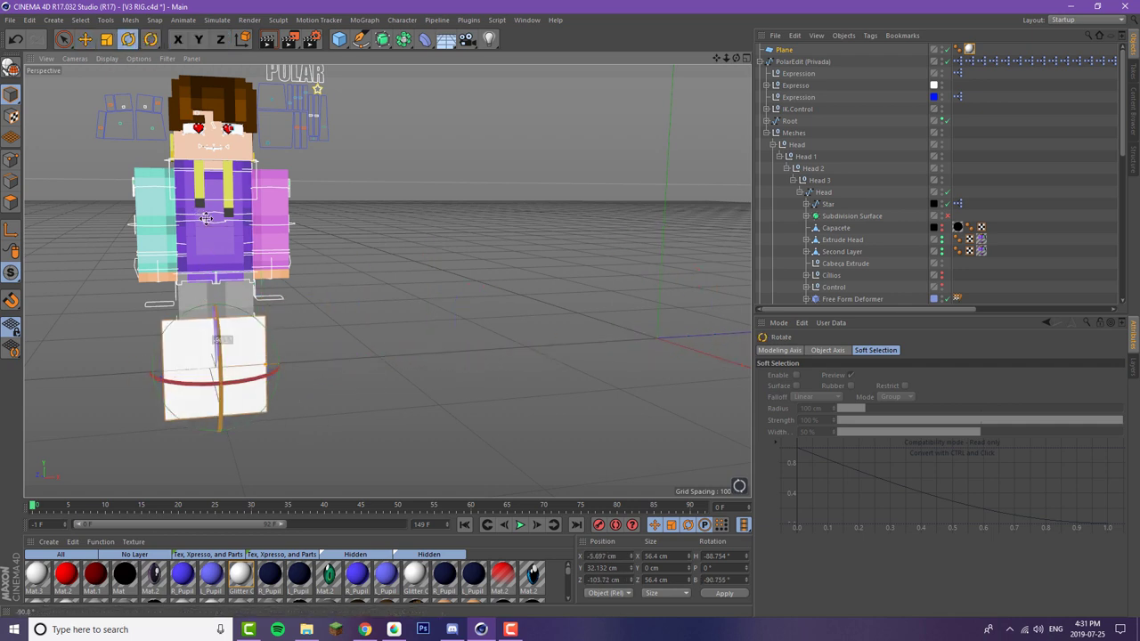
scroll(137, 309, "up", 2)
left_click(724, 580)
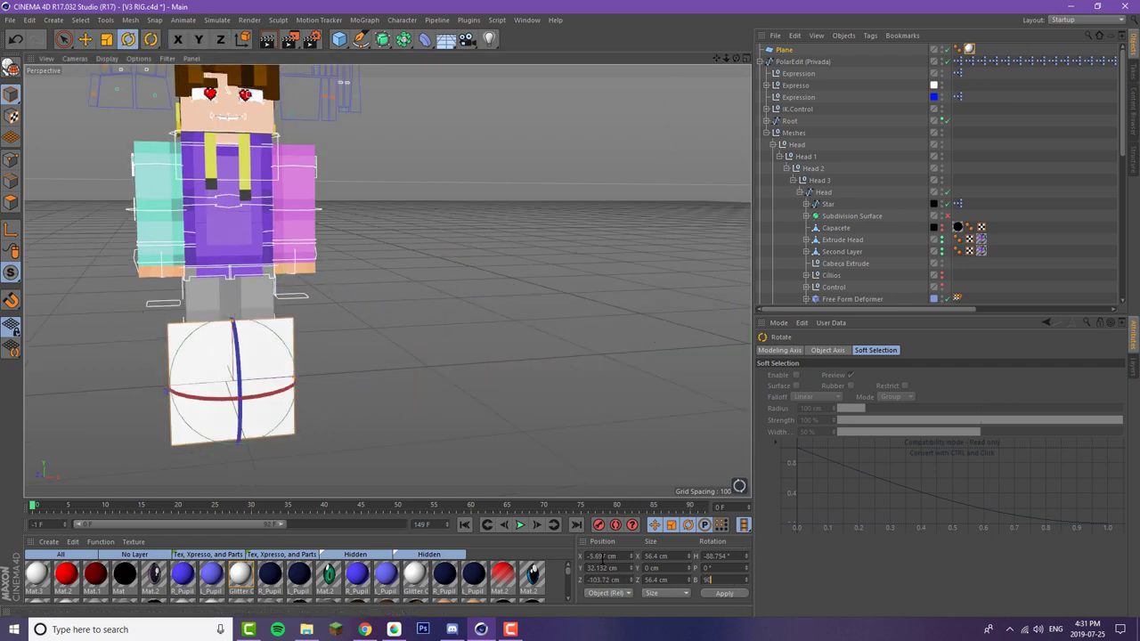
- Scale the upright plane down to a strip about 6.8 cm by 29.4 cm
left_click(106, 39)
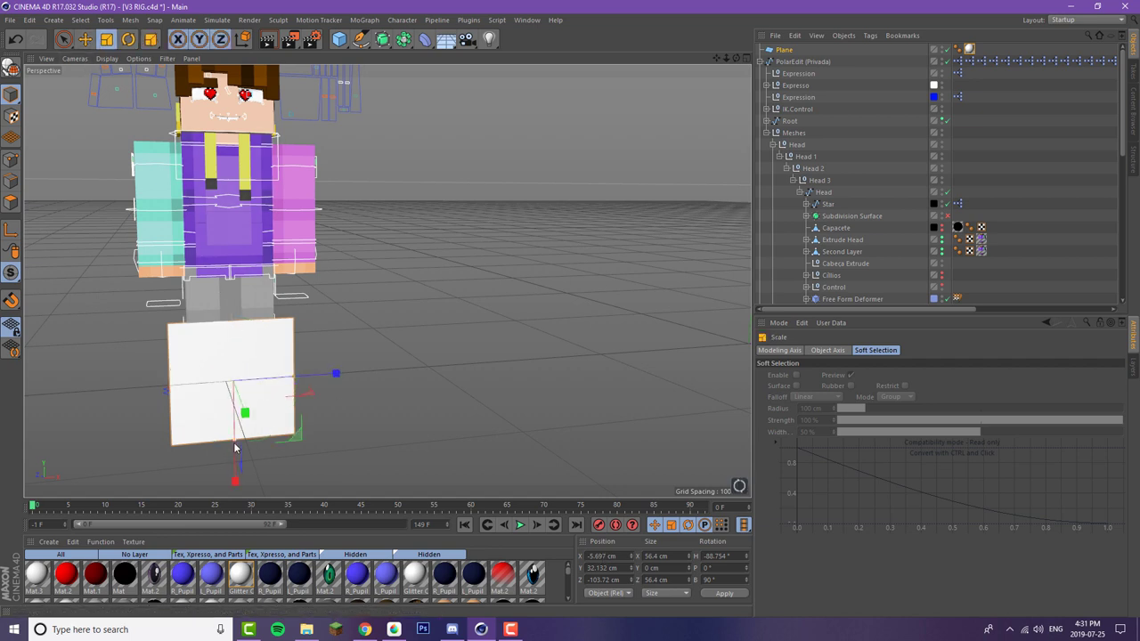
left_click_drag(234, 447, 219, 407)
left_click_drag(330, 372, 310, 371)
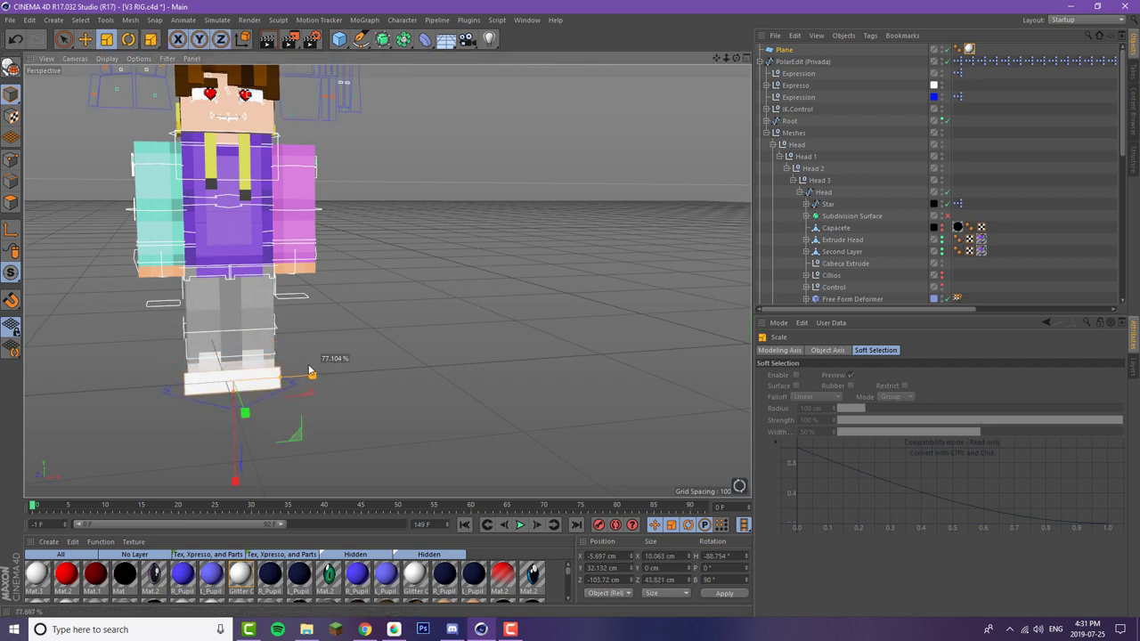
- Raise the white strip from the feet to face height and bring it close to the face
left_click(84, 38)
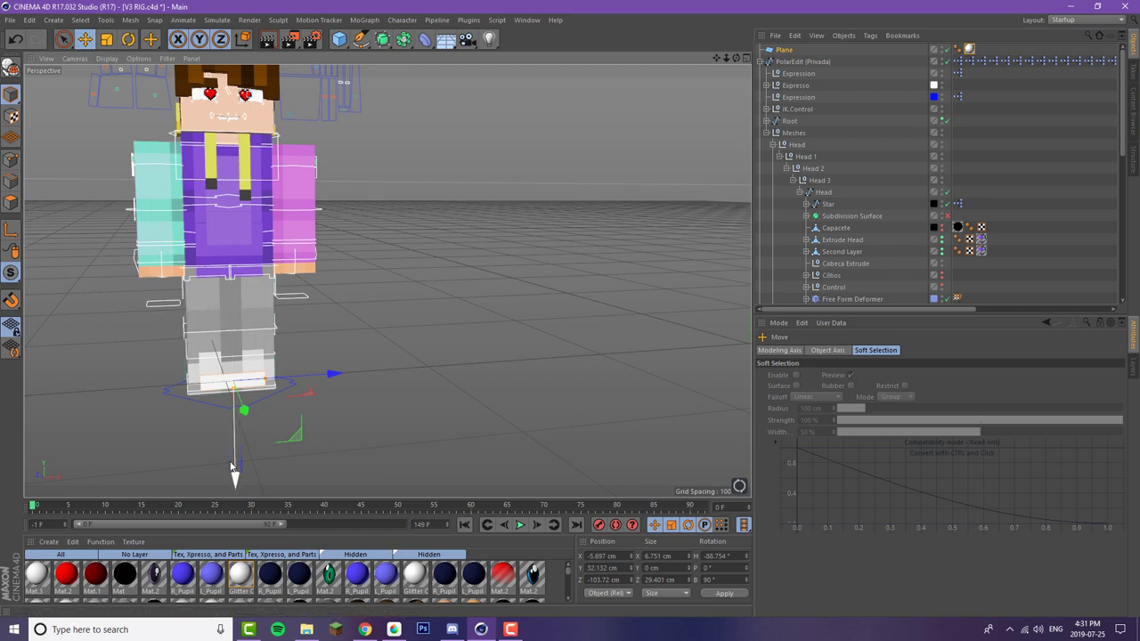
left_click_drag(235, 463, 672, 61)
middle_click_drag(371, 245, 477, 441, "alt")
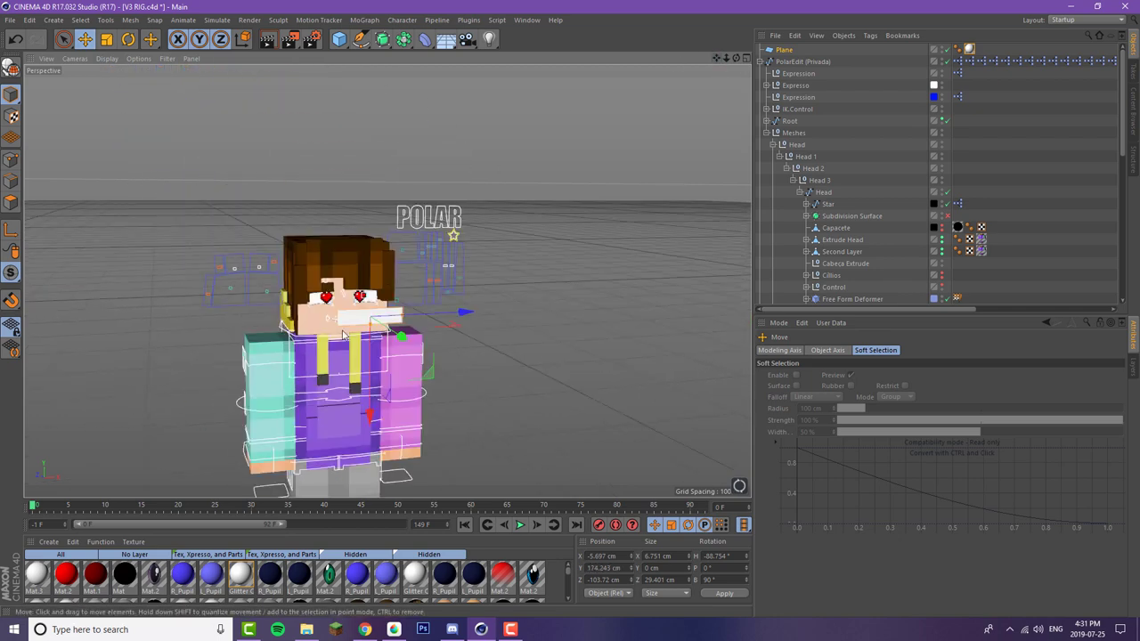
left_click_drag(400, 339, 361, 310)
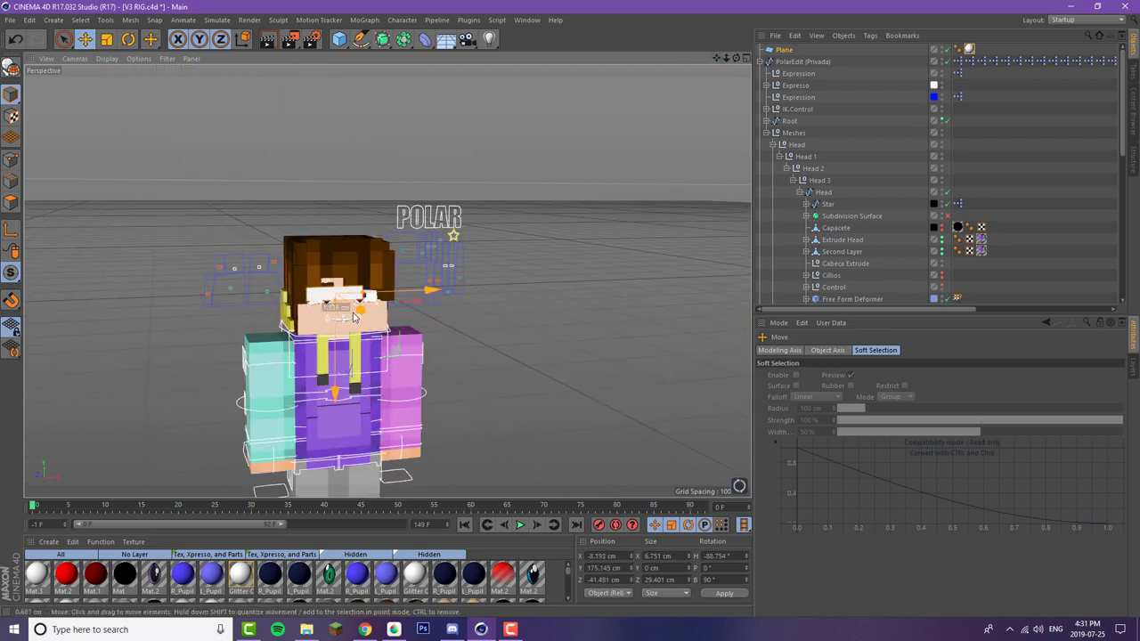
left_click(17, 38)
left_click(17, 38)
- Place the white strip inside the head behind the mouth, at about X -4.5, Y 155.6, Z -24.6 cm
scroll(327, 288, "up", 6)
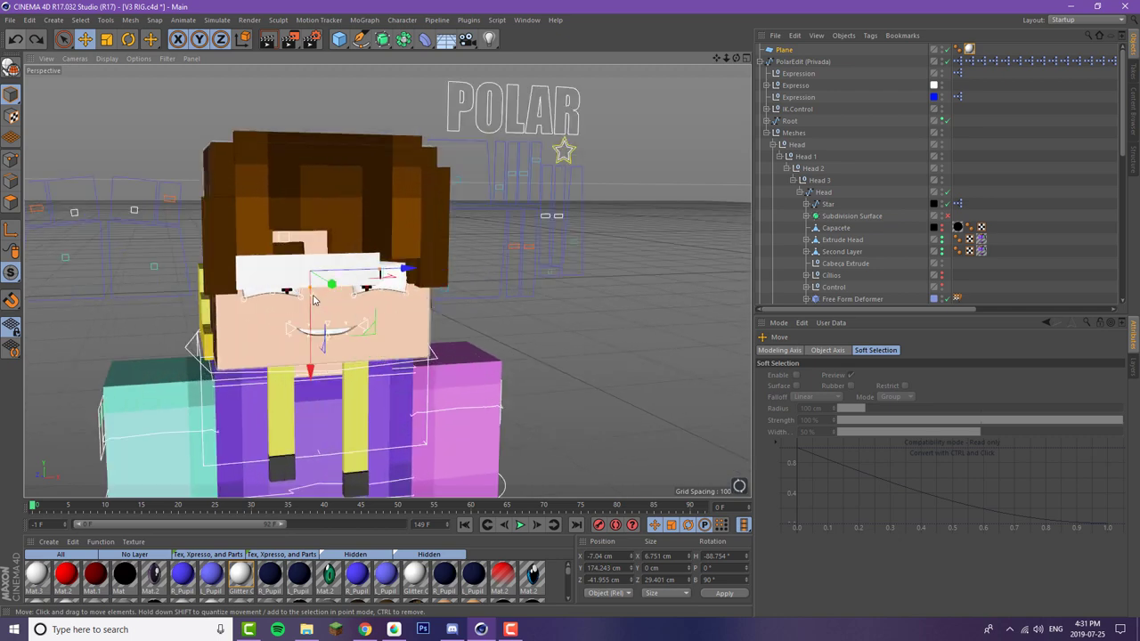
left_click_drag(328, 288, 294, 261)
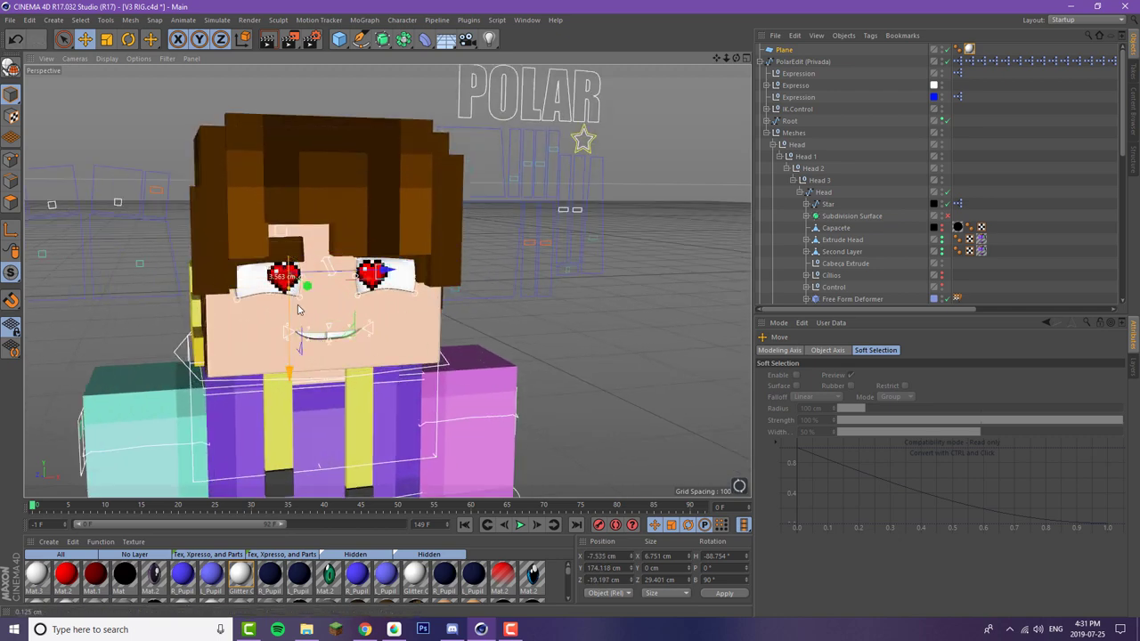
left_click_drag(299, 309, 310, 370)
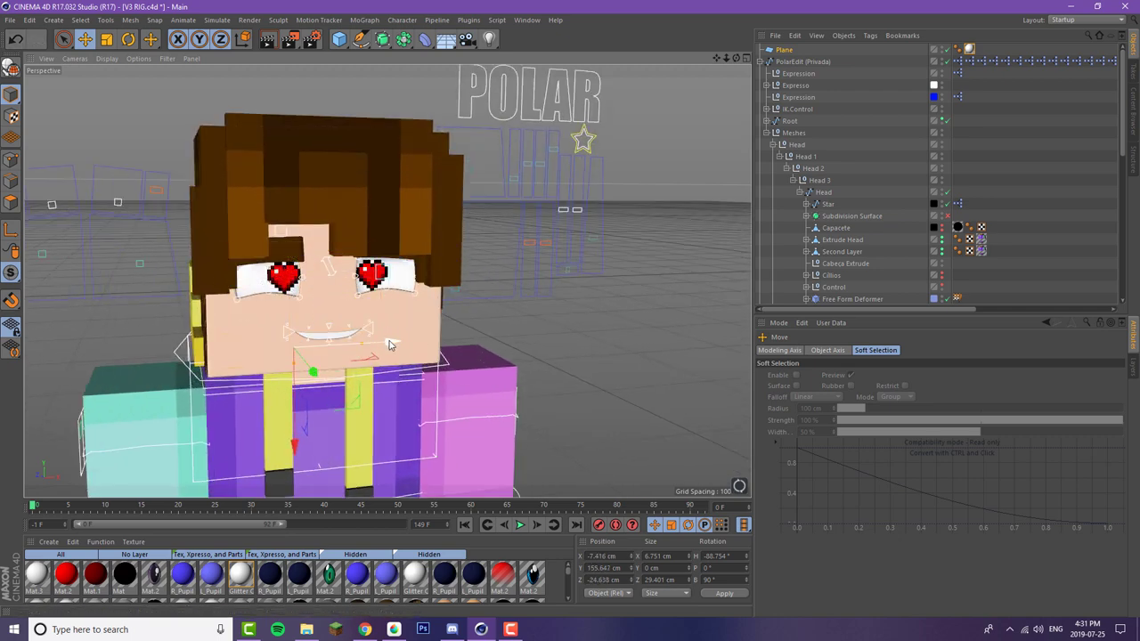
left_click_drag(390, 345, 304, 361)
- Widen the smile slightly with the mouth control beside the face
left_click(458, 289)
left_click(458, 290)
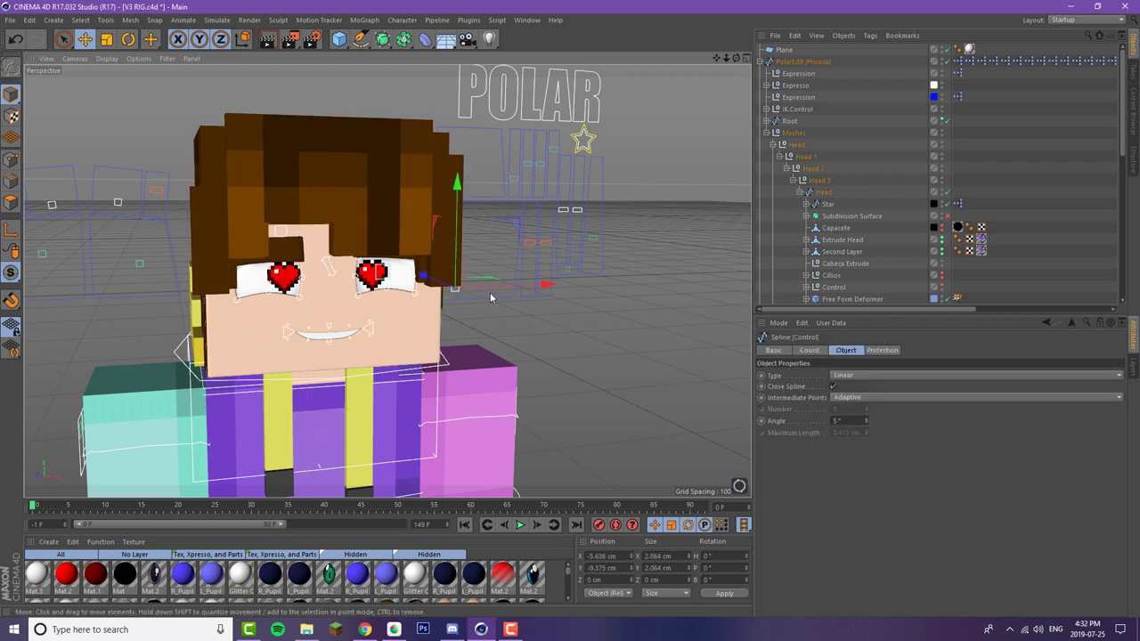
left_click_drag(490, 289, 500, 292)
left_click(330, 345)
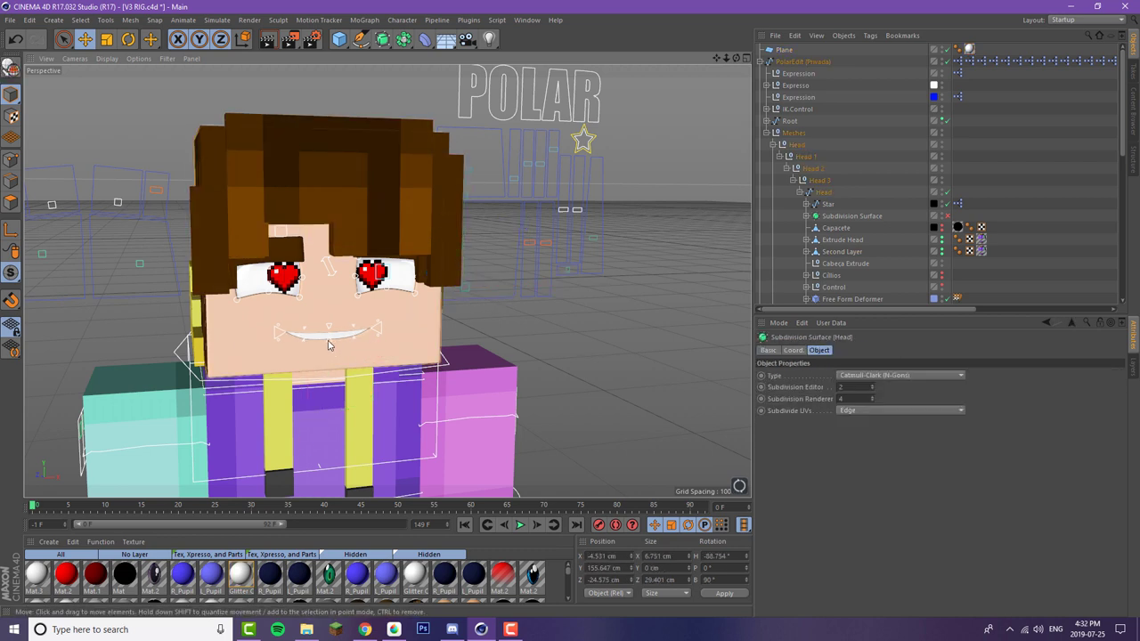
left_click(328, 345)
left_click(331, 345)
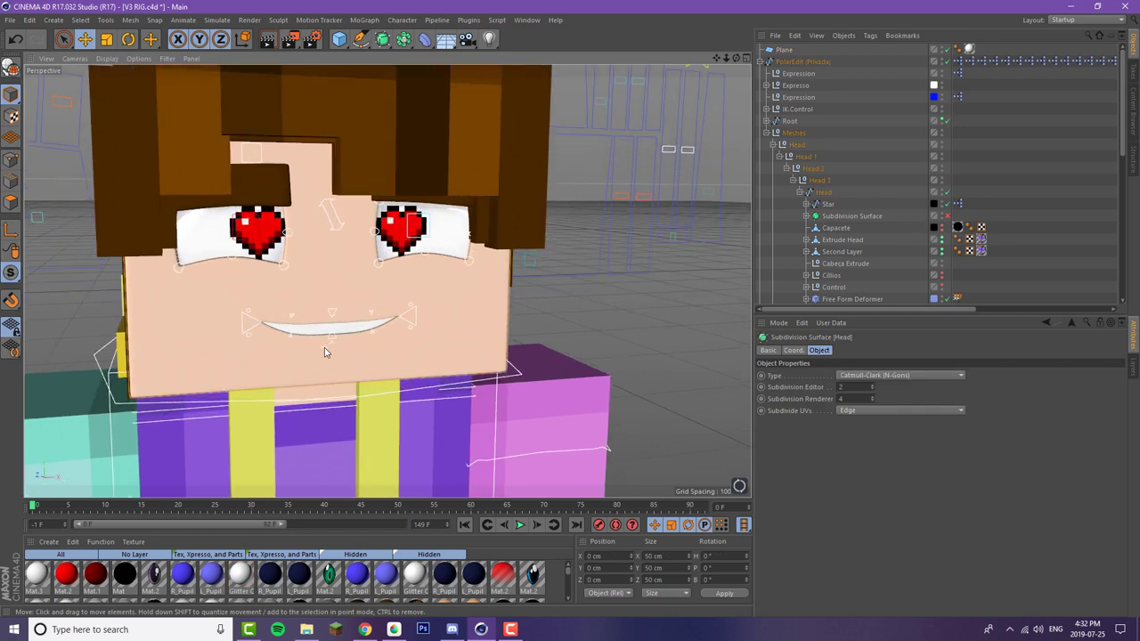
- Lower an orange slider in the face controls beside the head and nudge the lower eyelid on the turquoise-sleeve side
scroll(329, 347, "up", 3)
left_click_drag(638, 182, 631, 176)
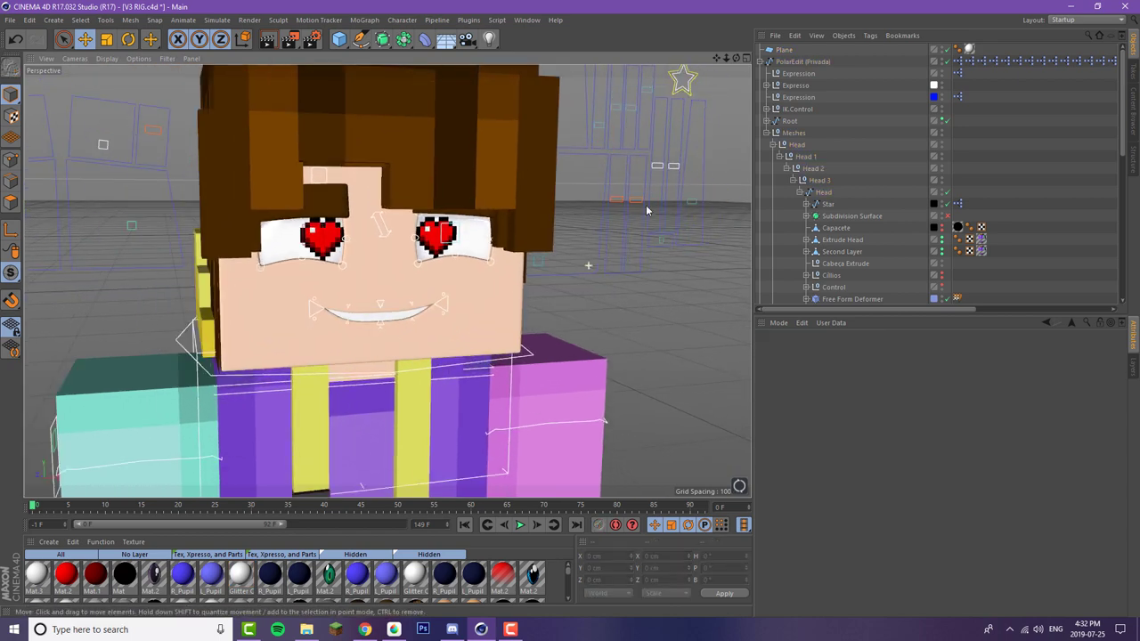
left_click(642, 206)
left_click_drag(647, 195, 648, 199)
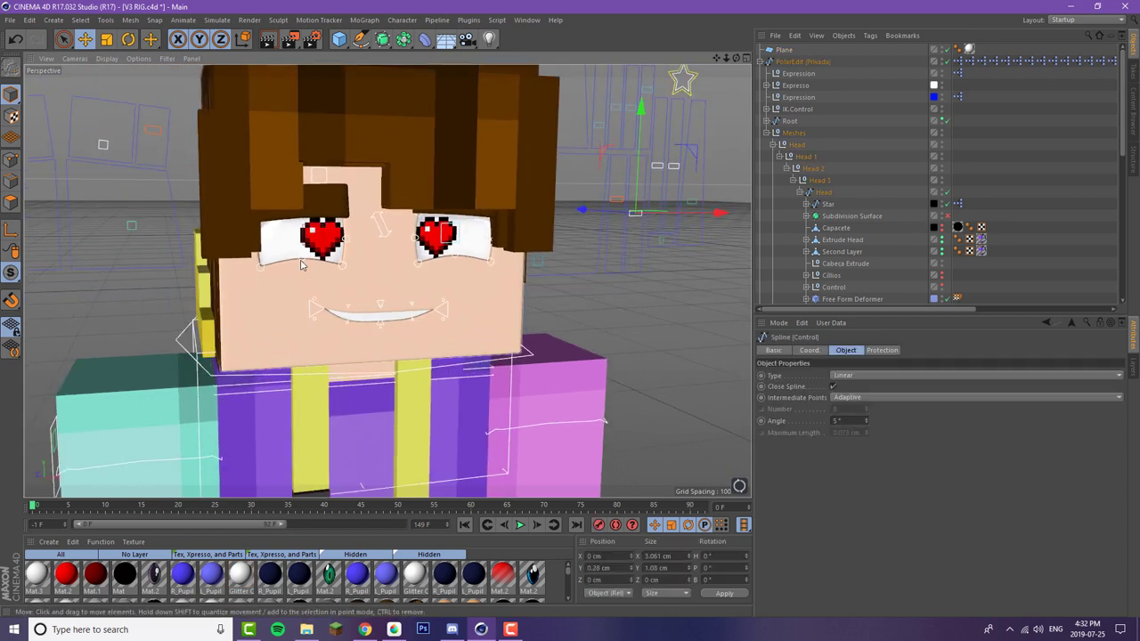
left_click(302, 262)
left_click(302, 261)
left_click_drag(302, 263, 302, 257)
left_click(572, 349)
- Undo the last change and shift the pupils sideways with the eye control beside the head
scroll(572, 349, "down", 3)
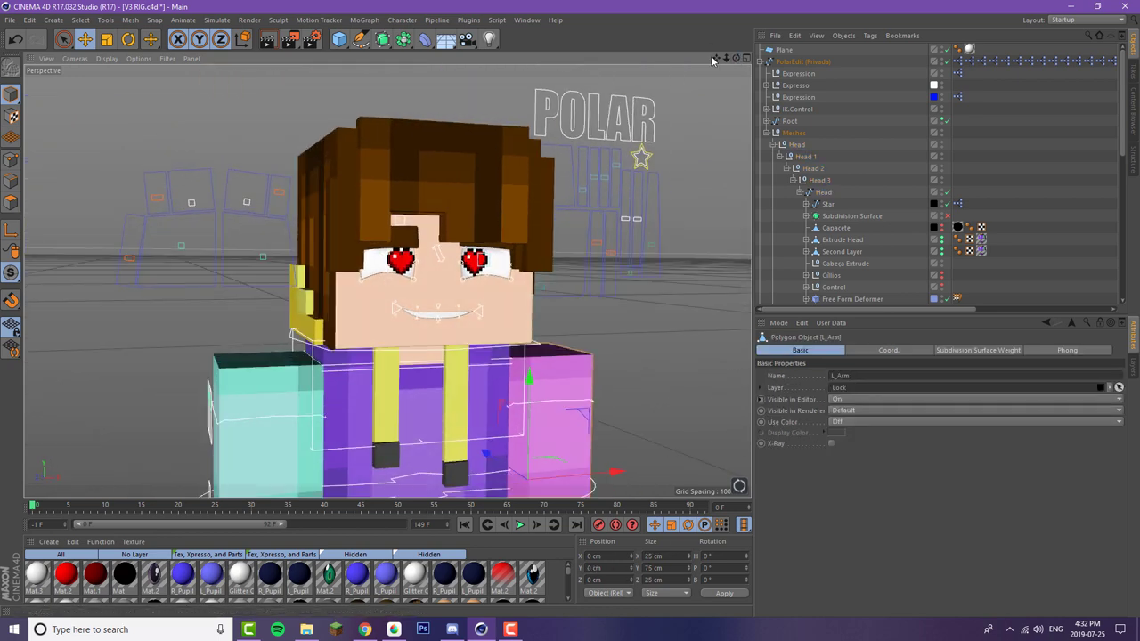
scroll(426, 184, "up", 3)
left_click(12, 39)
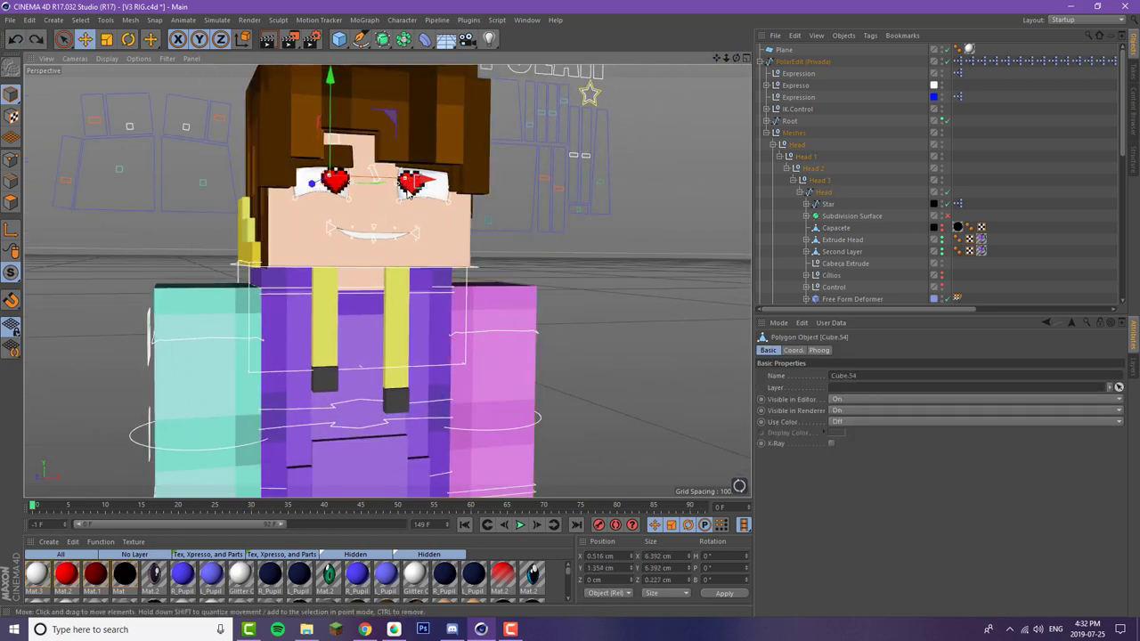
left_click(204, 183)
left_click_drag(229, 188, 238, 188)
- Pose the pink-sleeved arm by raising its hand control so the elbow bends and the hand comes forward
left_click_drag(737, 58, 733, 89)
left_click_drag(716, 58, 684, 3)
left_click(491, 409)
left_click(487, 406)
left_click_drag(437, 386, 485, 410)
left_click_drag(573, 360, 552, 199)
- Tilt the character's upper body to a bank rotation of about -8.3° with the torso control
left_click_drag(737, 58, 738, 86)
left_click_drag(716, 58, 735, 37)
left_click_drag(461, 366, 393, 354)
left_click(354, 406)
left_click(128, 40)
left_click_drag(716, 58, 725, 14)
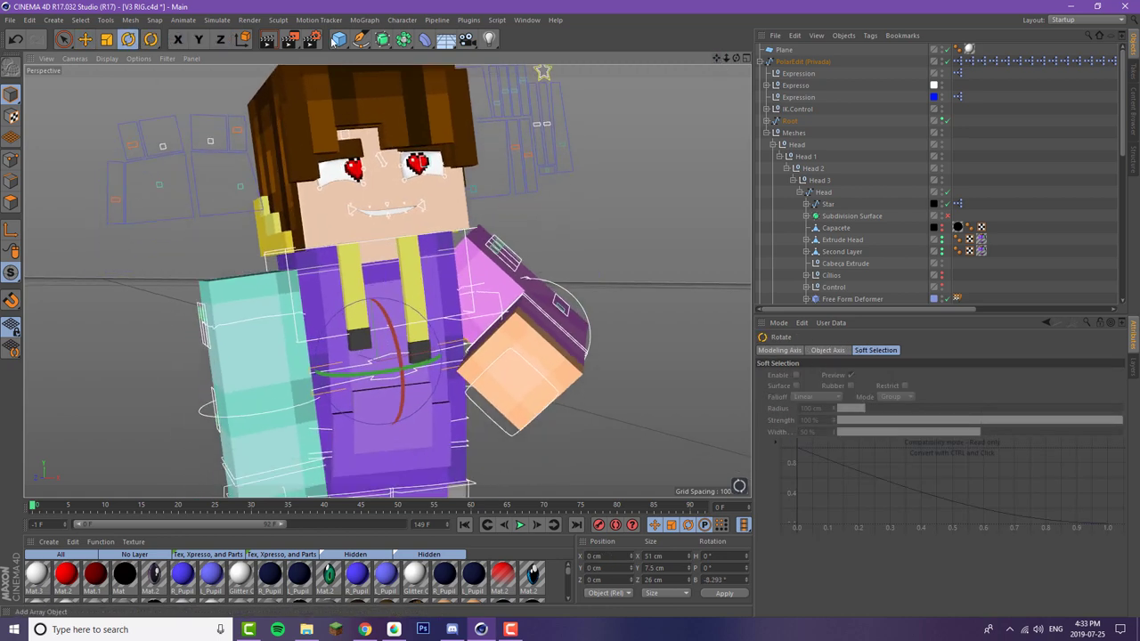
- Move the turquoise-sleeved arm's hand control up and inward so the arm bends across the torso
left_click(86, 39)
scroll(230, 486, "down", 2)
left_click(230, 486)
left_click_drag(270, 479, 326, 433)
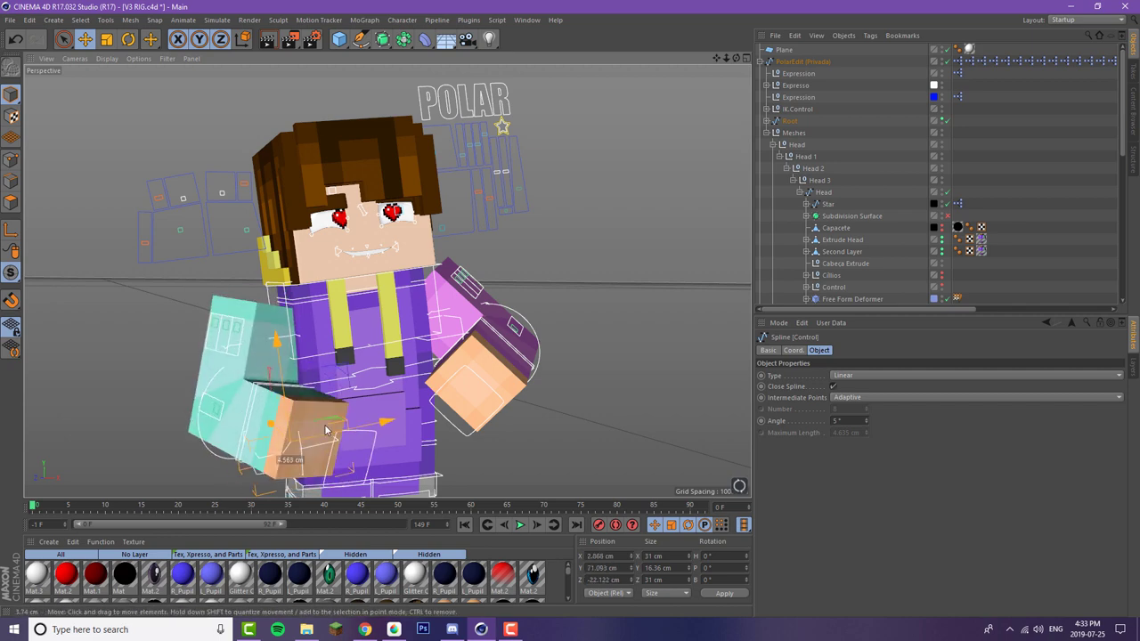
- Set the arms taper to 0% in the rig's shape customization
scroll(294, 401, "up", 3)
scroll(711, 149, "down", 1)
left_click(803, 62)
scroll(784, 473, "down", 5)
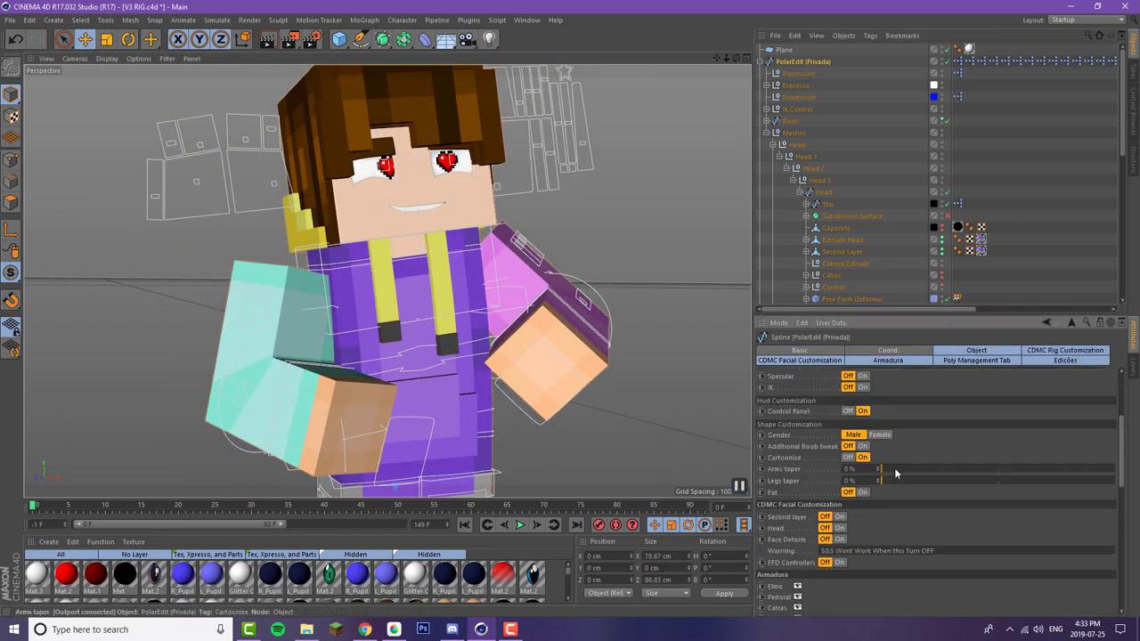
left_click_drag(896, 474, 751, 477)
mouse_move(716, 58)
left_mouse_down()
mouse_move(705, 63)
mouse_move(712, 75)
left_mouse_up()
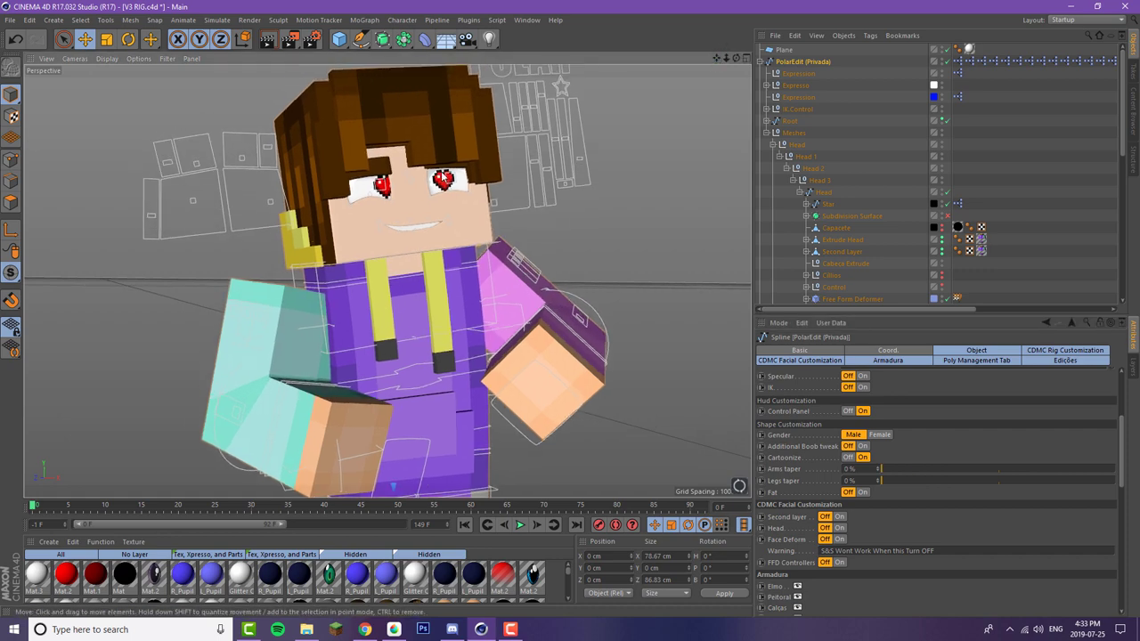
- Switch the rig's pupils from the heart style to the square Pupila 2 style
left_click(460, 228)
left_click(801, 62)
scroll(812, 519, "down", 10)
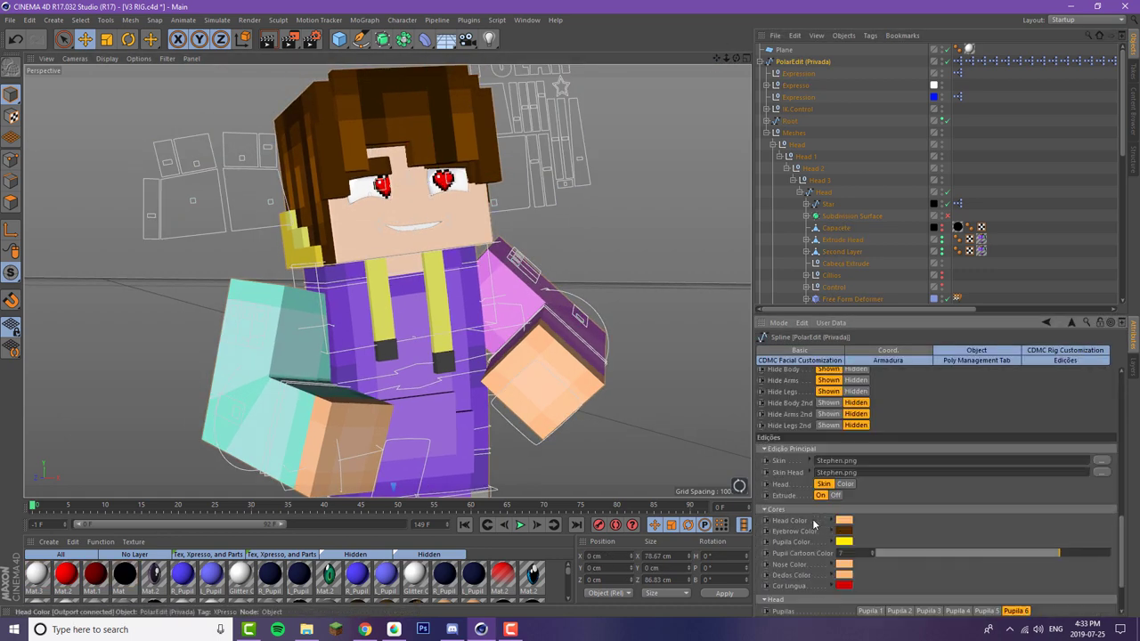
left_click(898, 540)
left_click(152, 219)
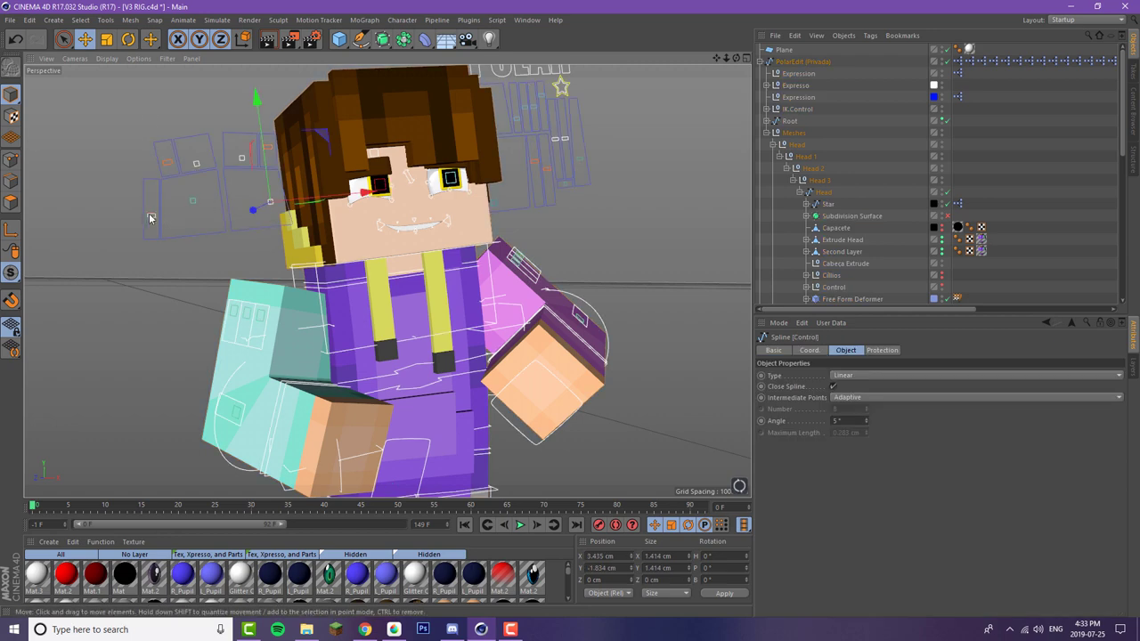
- Shift the character's gaze with the eye control and switch the rig's pupils to the Pupila 1 style
left_click_drag(193, 192, 284, 201)
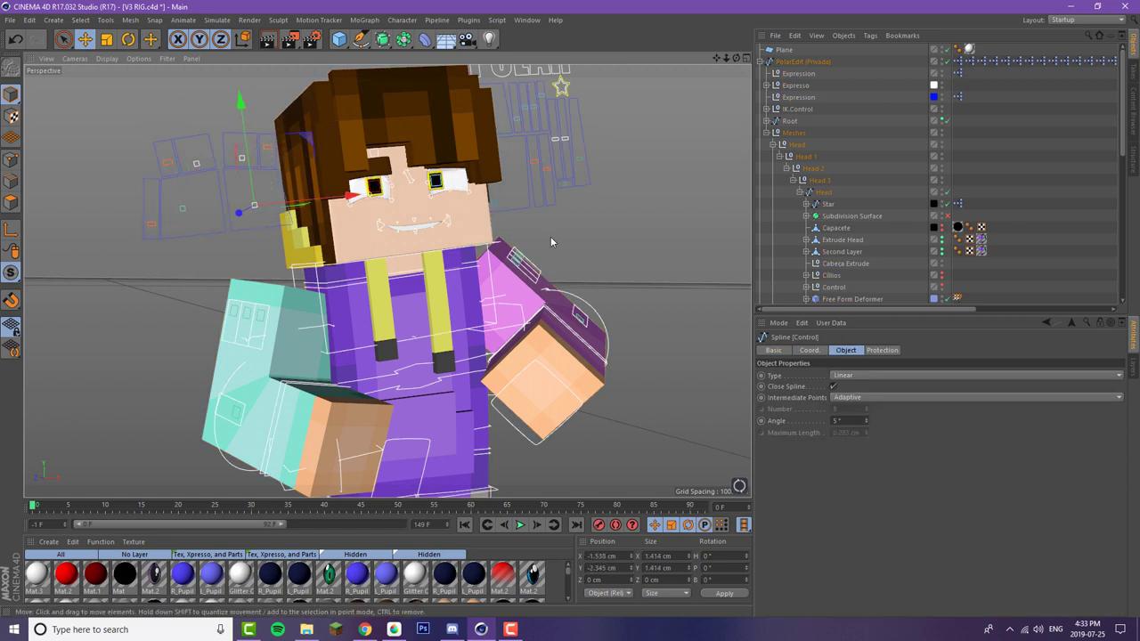
left_click(799, 63)
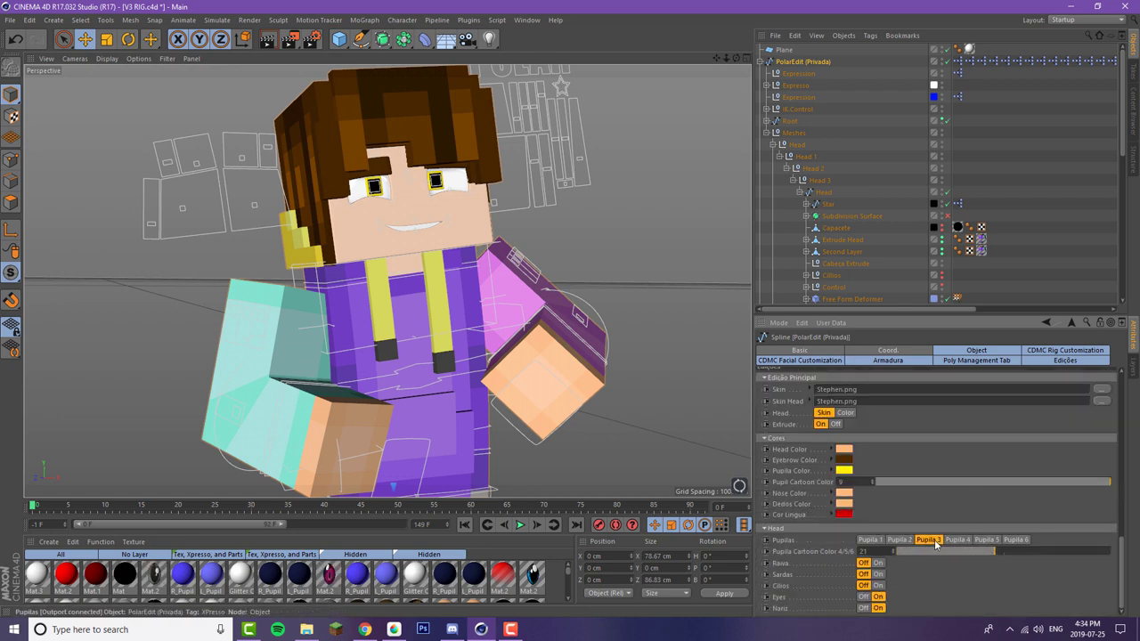
left_click(882, 540)
left_click(497, 204)
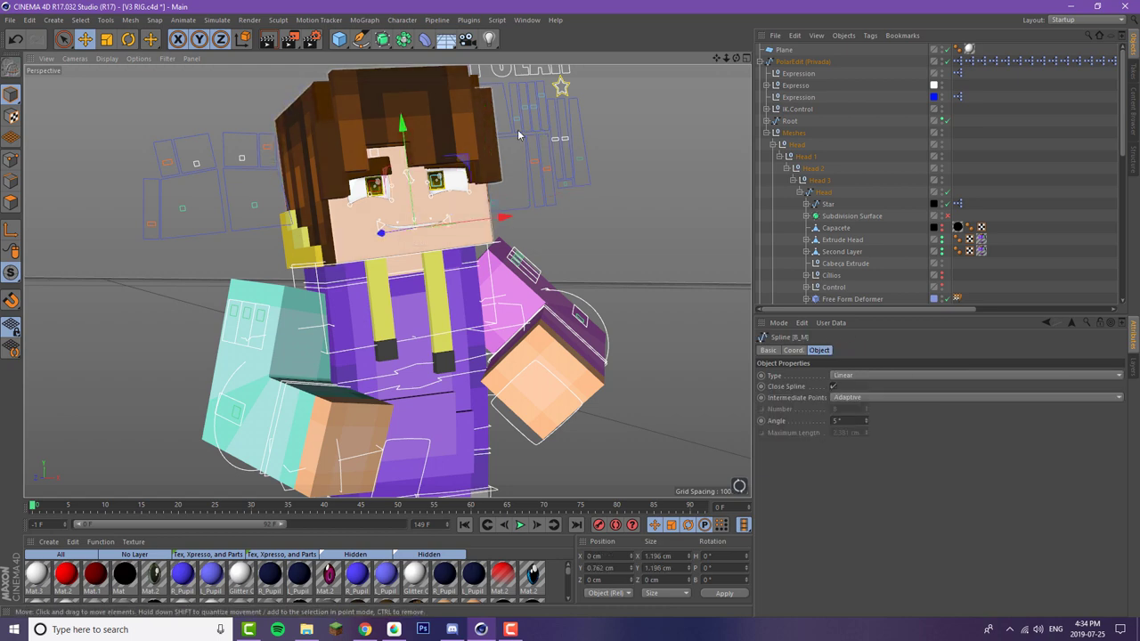
left_click(609, 187)
left_click_drag(610, 187, 566, 200, "alt")
left_click(518, 98)
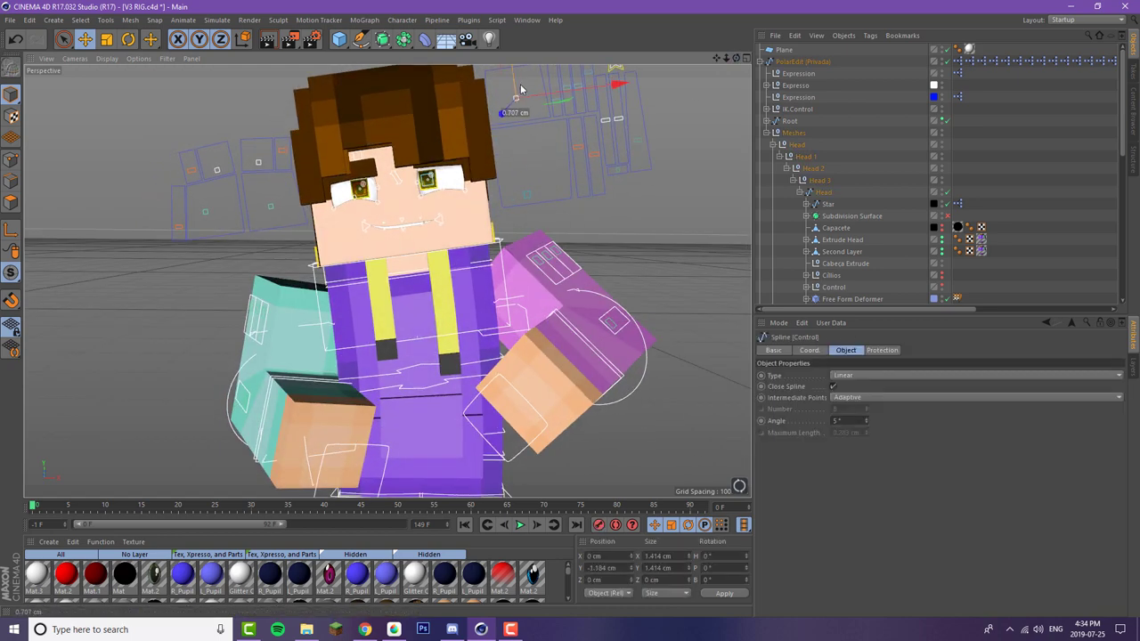
left_click_drag(522, 90, 522, 102)
left_click(16, 41)
left_click_drag(303, 197, 351, 185, "alt")
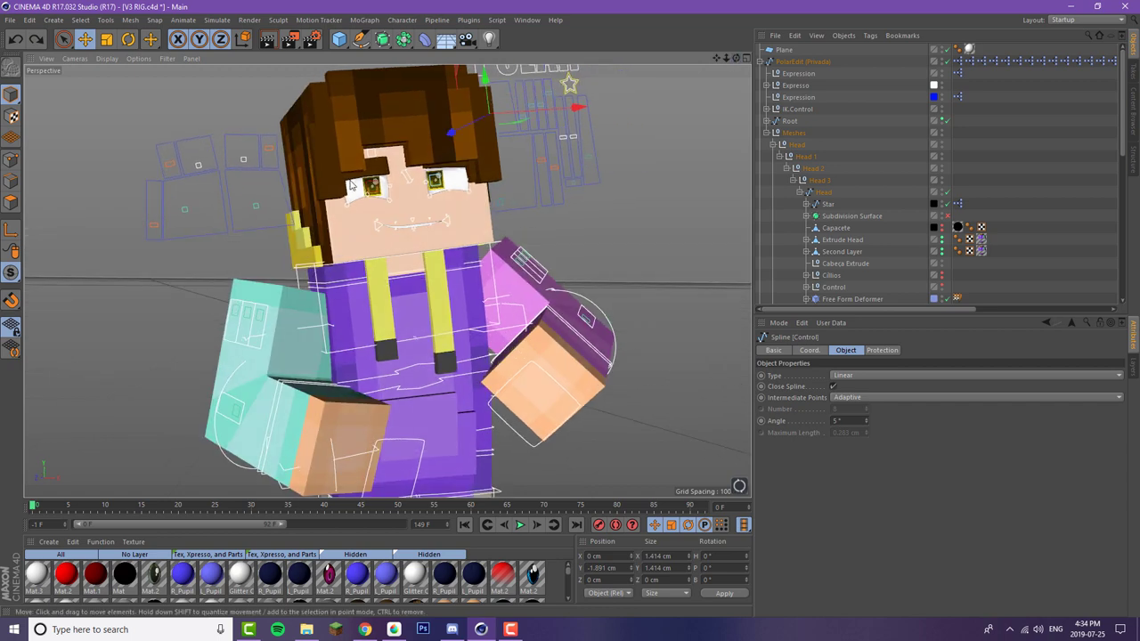
- Load a custom eye image as the alpha texture of the Mat.2 pupil material, copying it to the project location
double_click(153, 576)
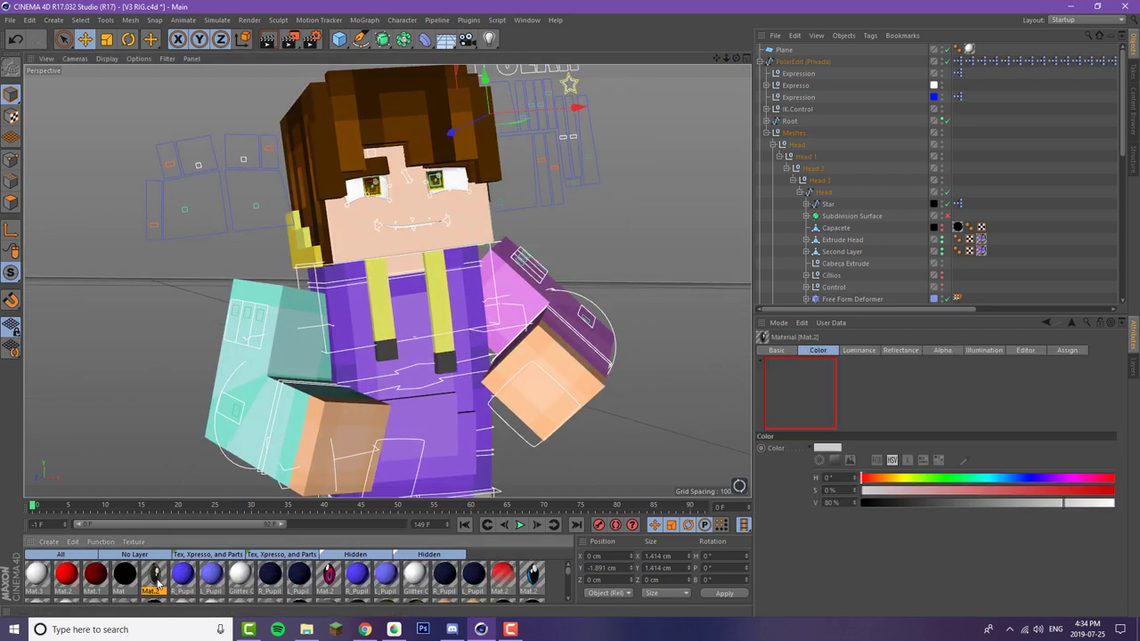
left_click(241, 319)
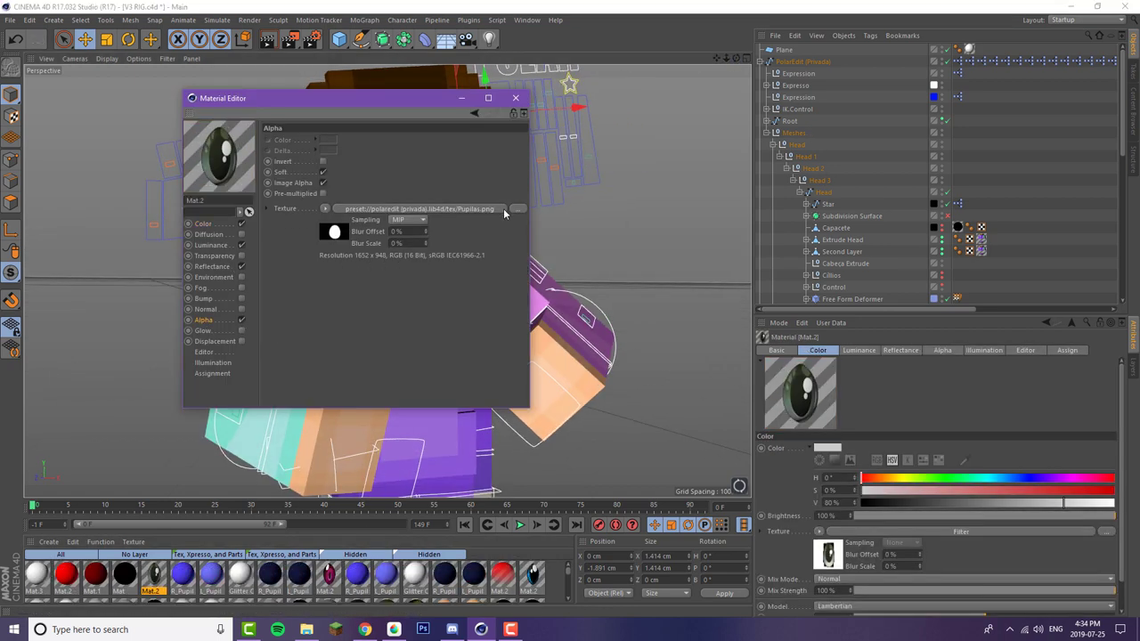
left_click(512, 211)
scroll(501, 278, "down", 2)
scroll(500, 279, "up", 1)
double_click(639, 203)
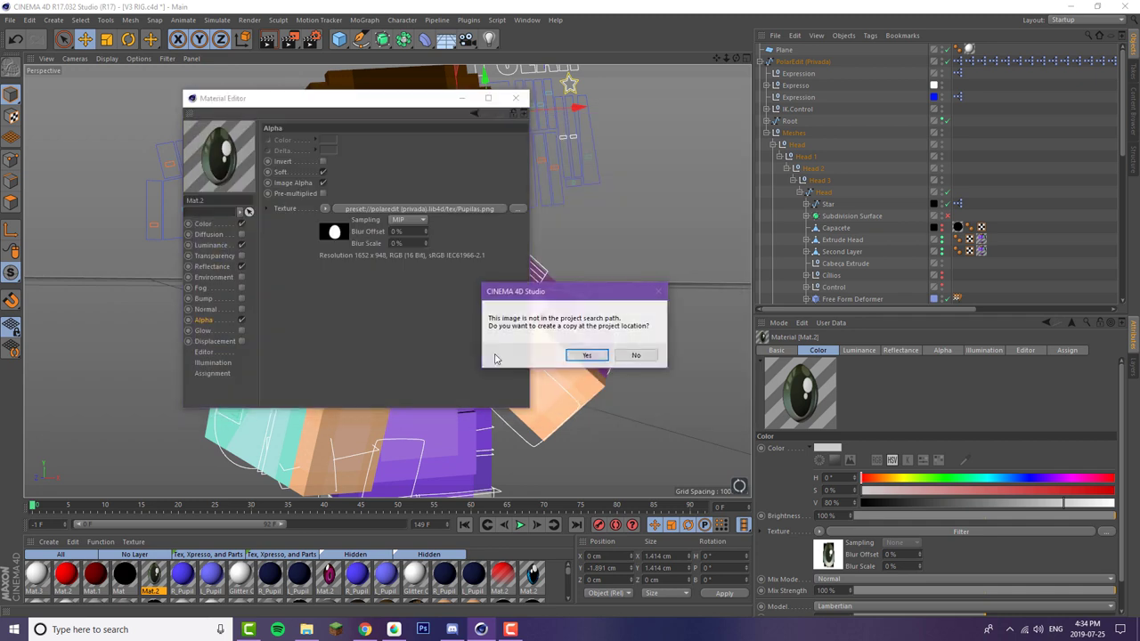
left_click(588, 355)
- Disable Mat.2's luminance and reflectance and replace its color texture with a square eye image
left_click(241, 245)
left_click(204, 224)
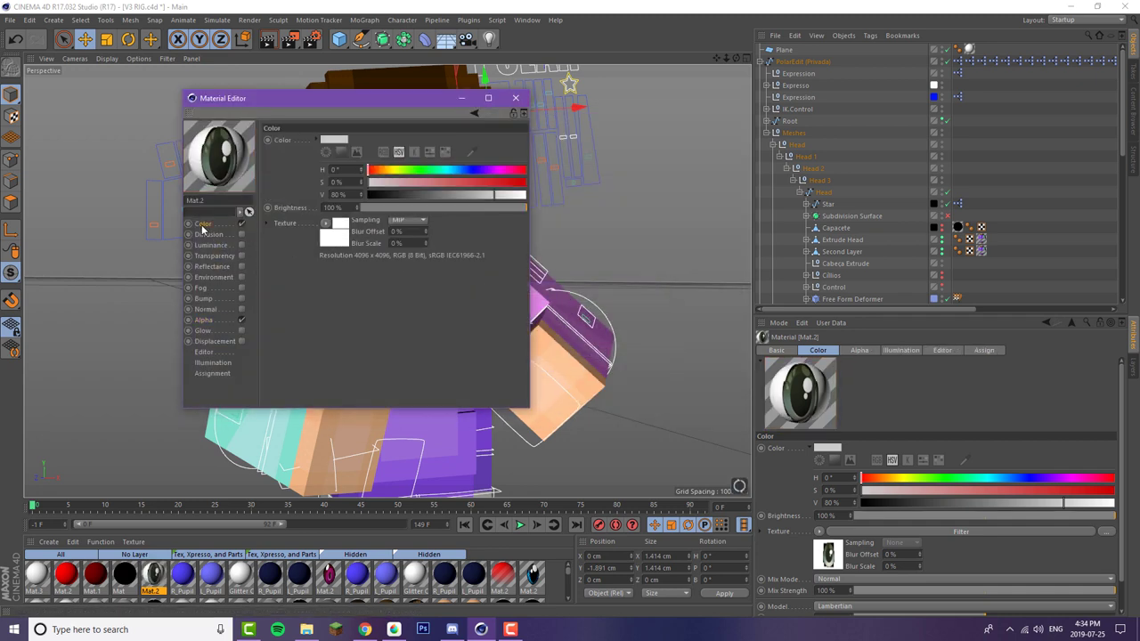
left_click(400, 222)
left_click(510, 224)
double_click(642, 289)
left_click(595, 363)
left_click(516, 98)
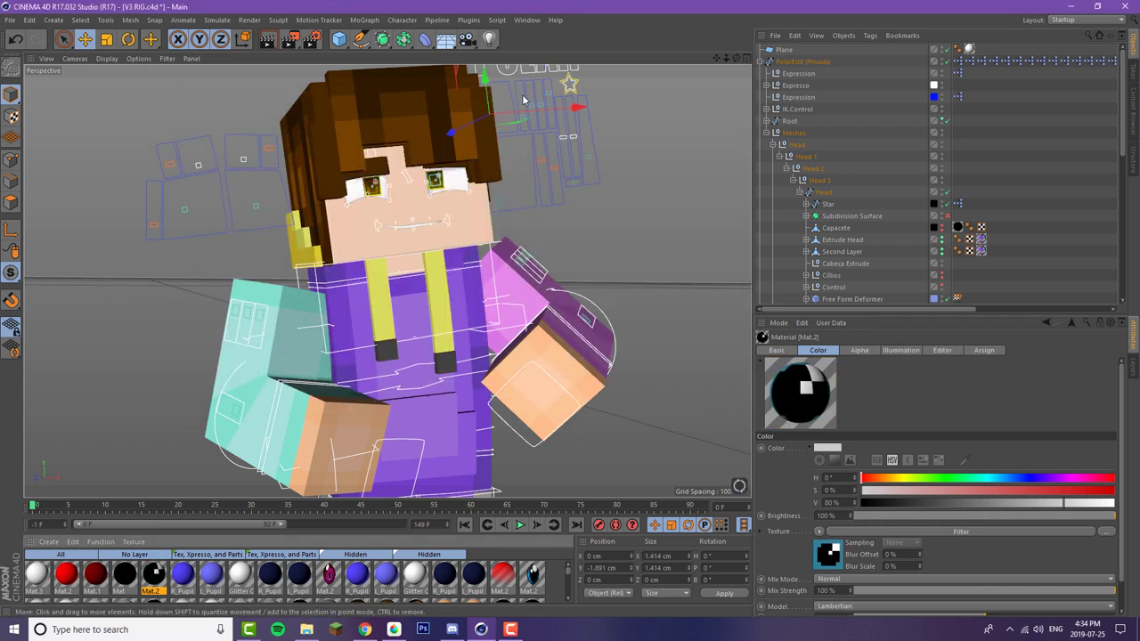
- Try the Pupila 5, Pupila 4 and Pupila 3 styles on the rig's pupils
left_click(790, 62)
scroll(811, 486, "down", 10)
scroll(811, 485, "down", 10)
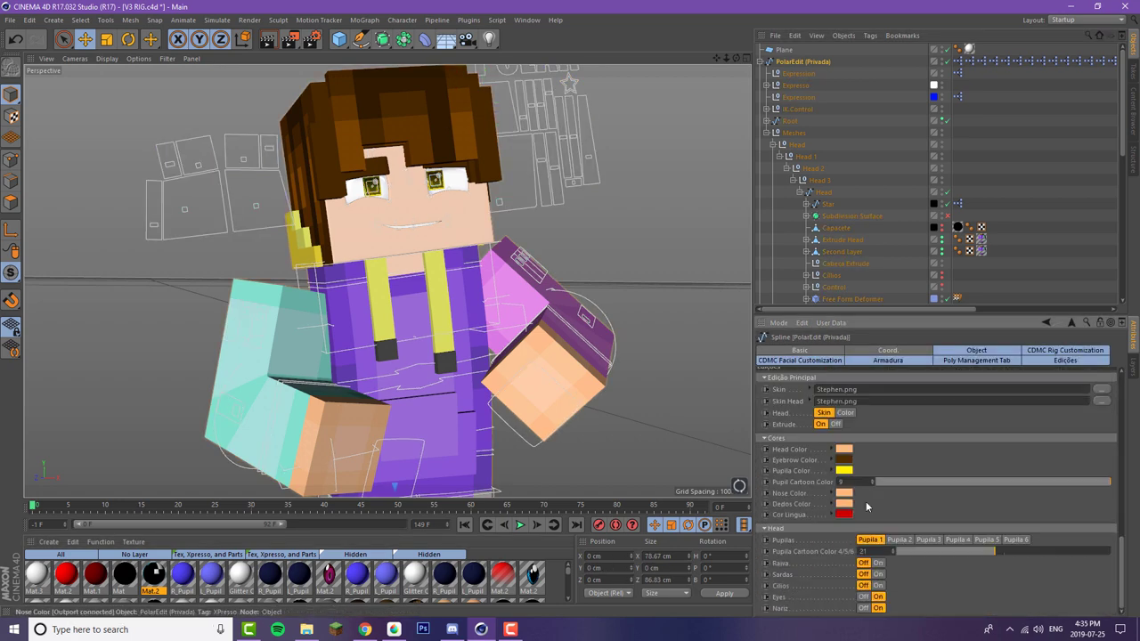
left_click(984, 539)
left_click(957, 539)
left_click(926, 540)
left_click(996, 539)
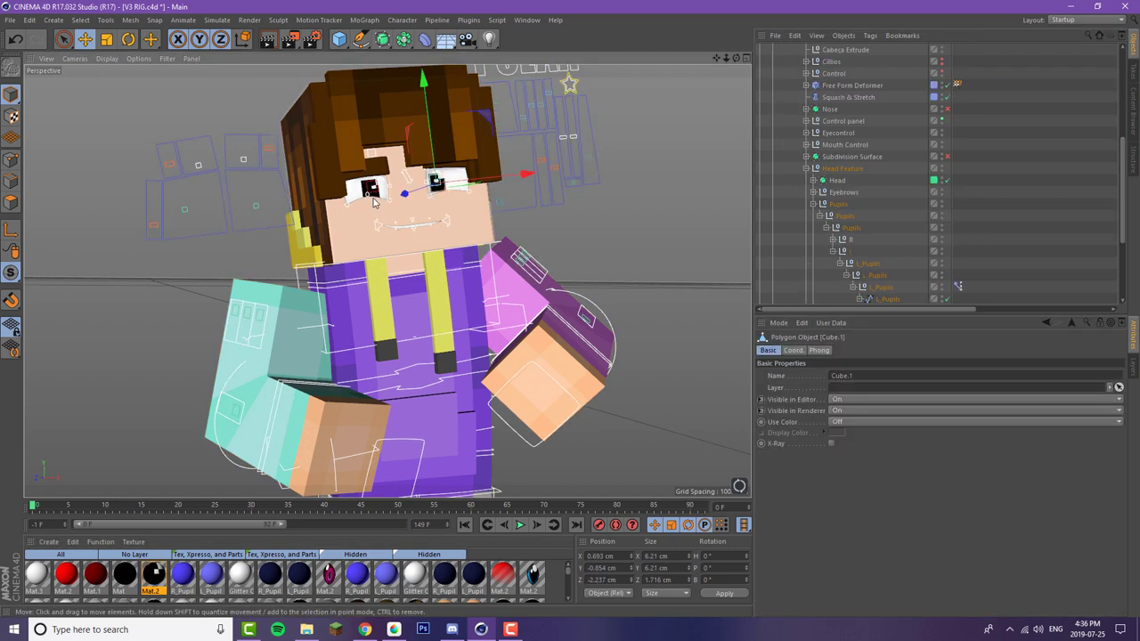
- Delete the pupil objects of both eyes
left_click(369, 190, "shift")
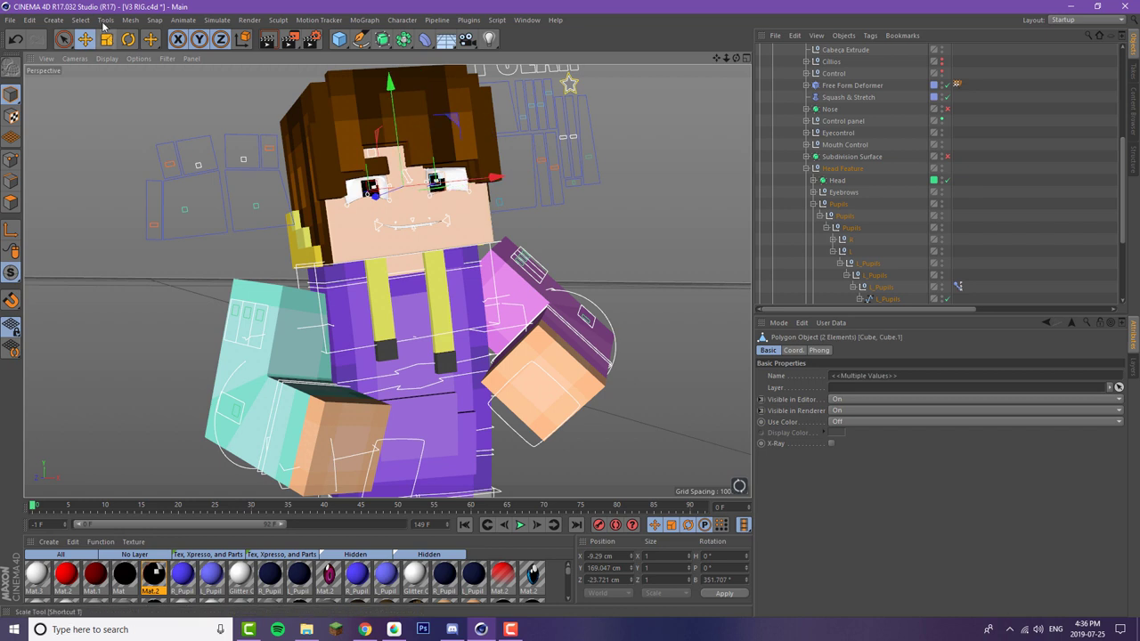
left_click(29, 20)
left_click(63, 115)
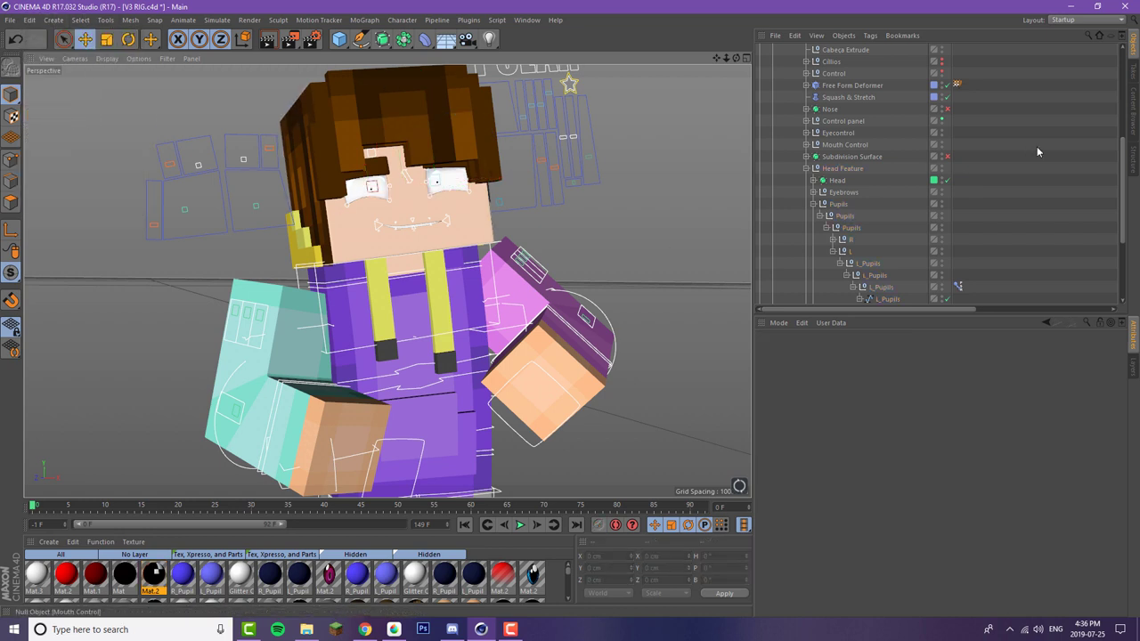
- Add the HD EYES - CIRCLE accessory from the ACCESSORIES library and place it over the character's eye
left_click(1135, 118)
left_click(1102, 36)
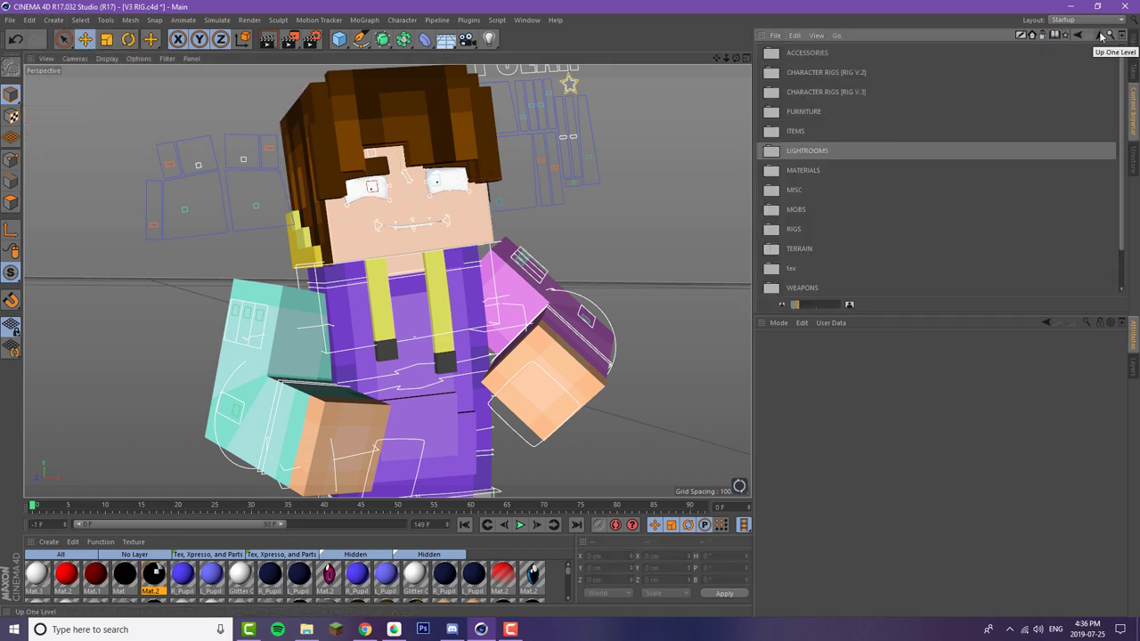
double_click(796, 50)
scroll(858, 167, "down", 5)
scroll(858, 169, "up", 5)
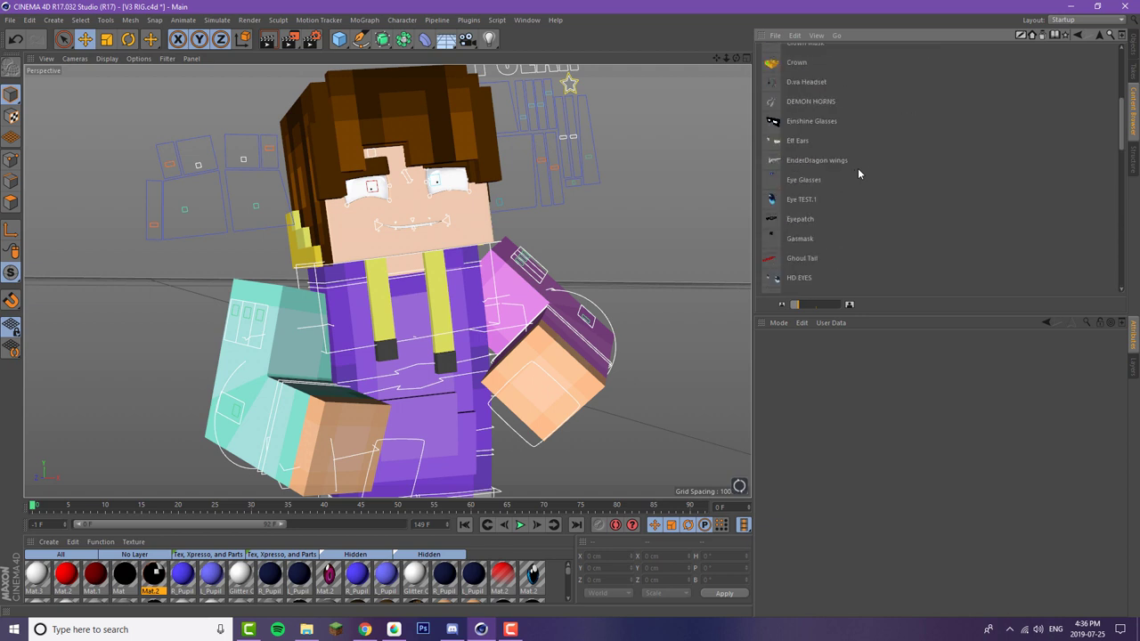
left_click_drag(812, 226, 560, 239)
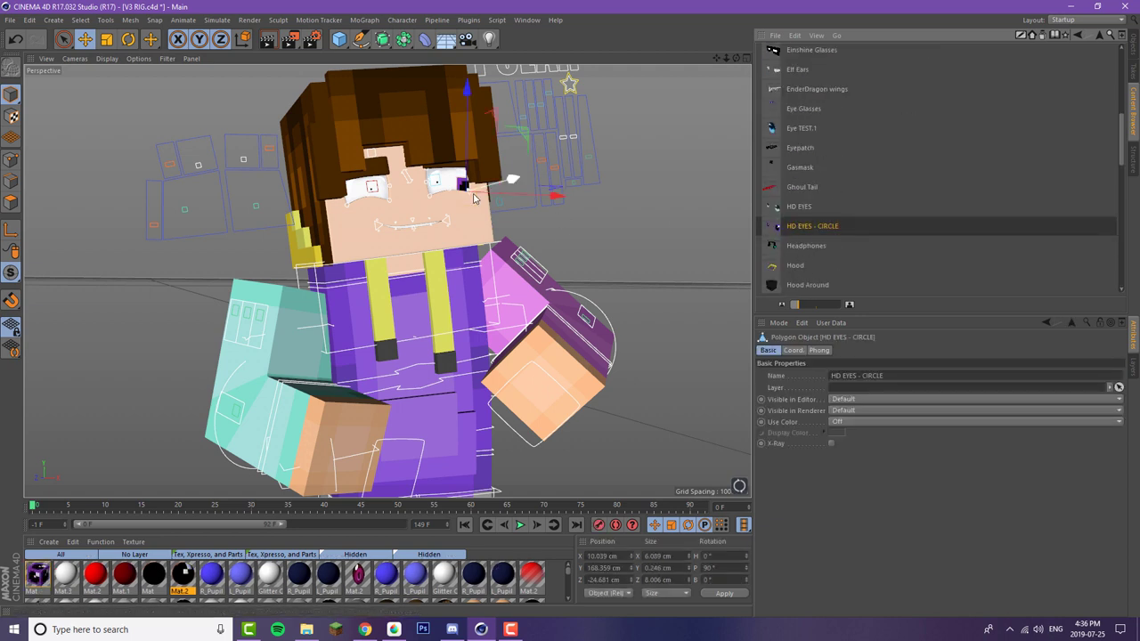
left_click_drag(532, 197, 503, 194)
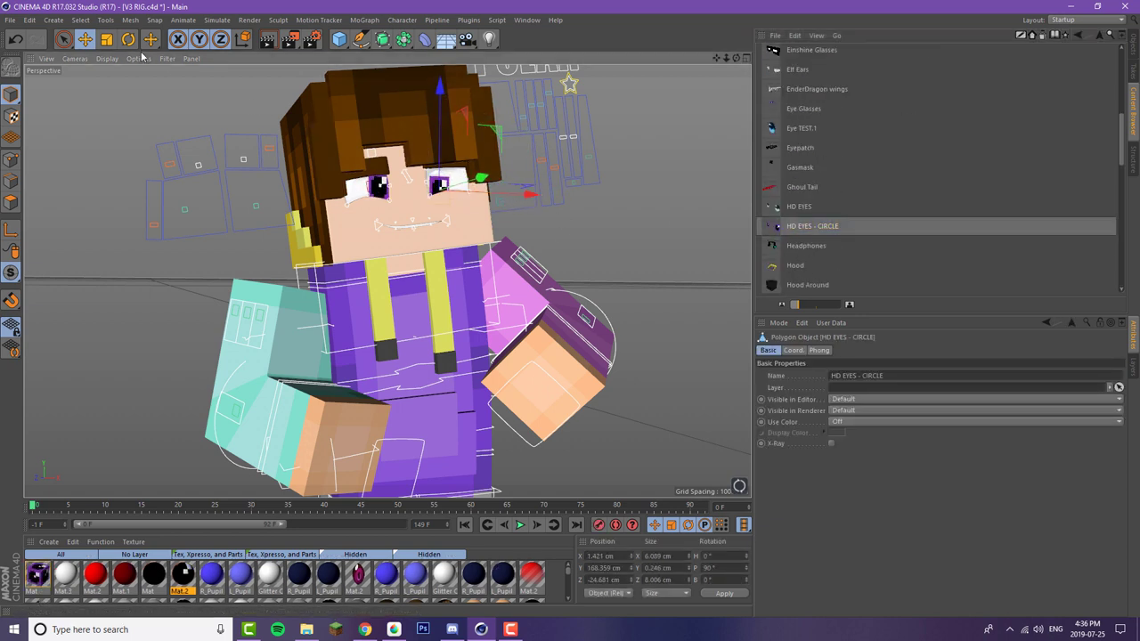
- Rotate the HD pupil to a pitch of about 98.5° to match the head tilt and scale it to about 3.85 by 4.51 cm
key("r")
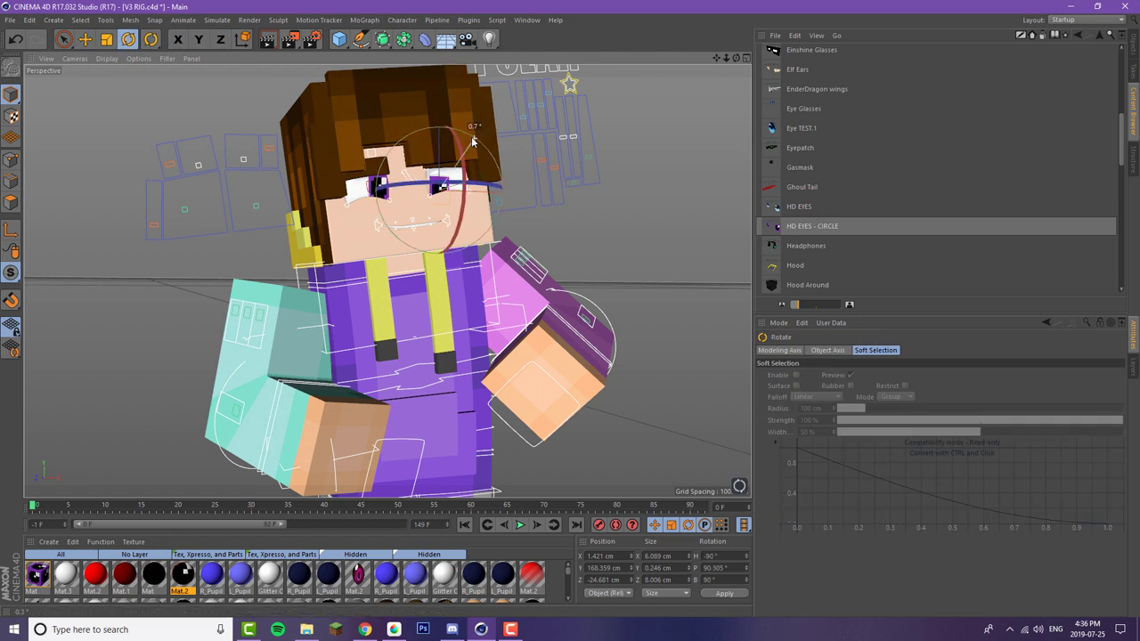
left_click_drag(470, 149, 435, 119)
key("e")
left_click(106, 40)
left_click_drag(531, 170, 499, 175)
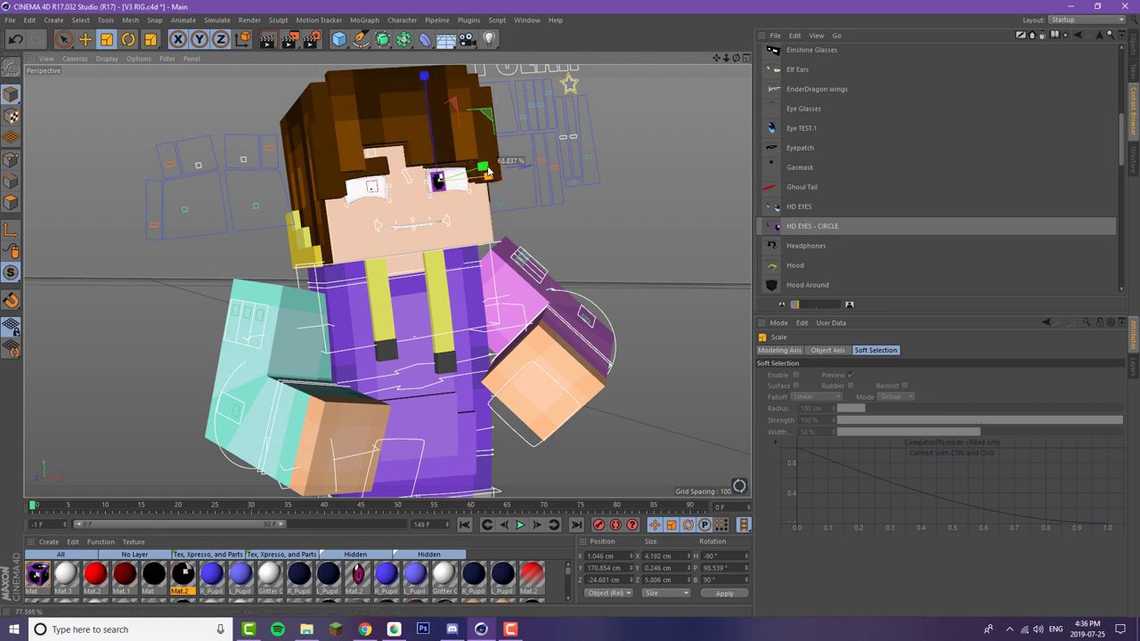
left_click_drag(433, 139, 446, 151)
- Duplicate the HD pupil for the other eye and adjust the positions so one sits inside each eye
left_click(86, 40)
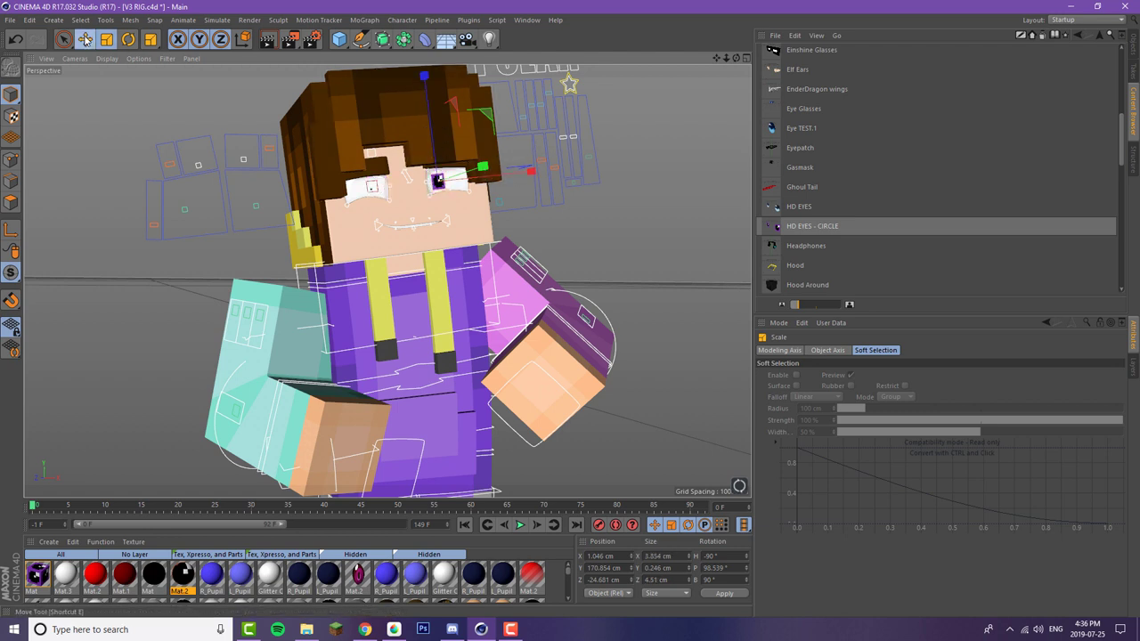
left_click_drag(521, 173, 466, 181)
left_click(384, 187)
left_click(539, 225)
left_click(431, 185)
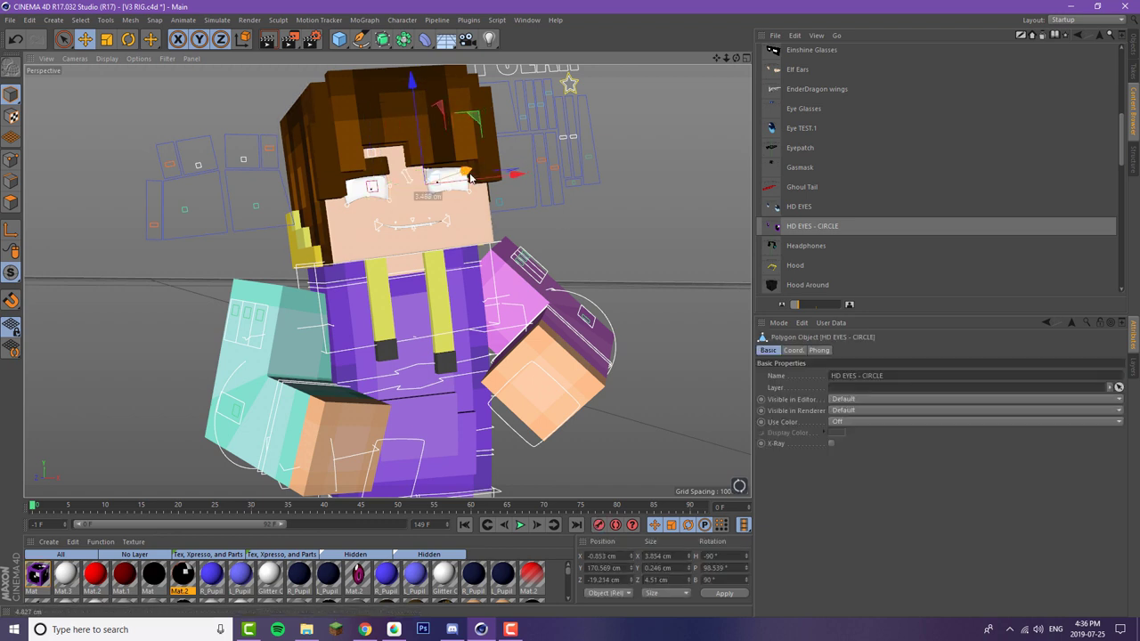
left_click_drag(477, 178, 501, 176)
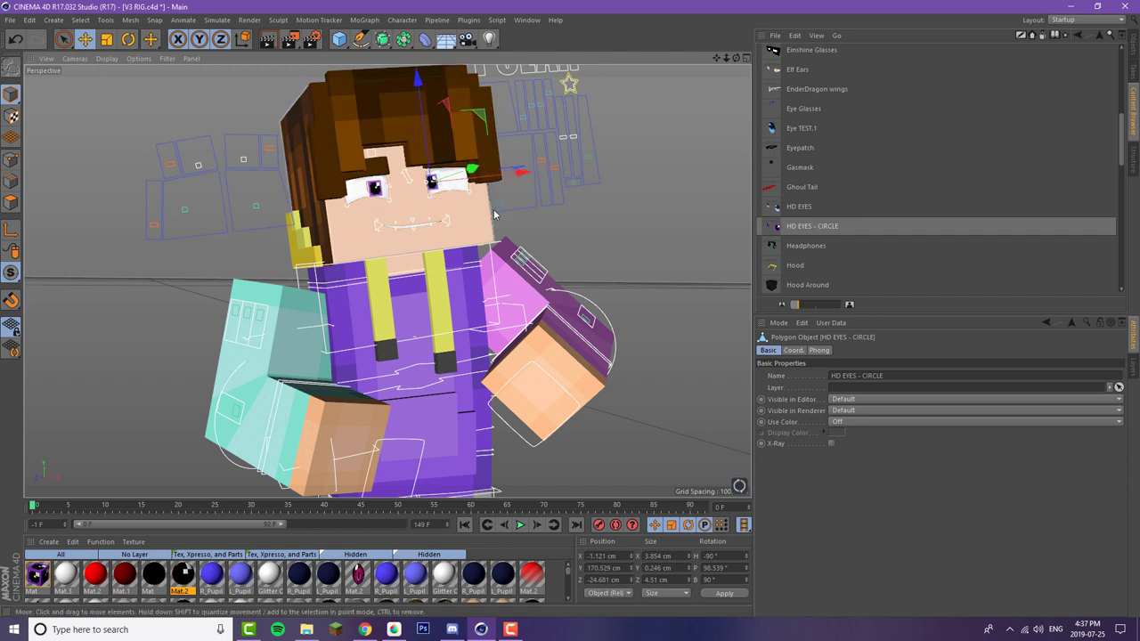
- Shape the mouth into a slight smile and adjust the teeth with the rig's facial controls
left_click(501, 202)
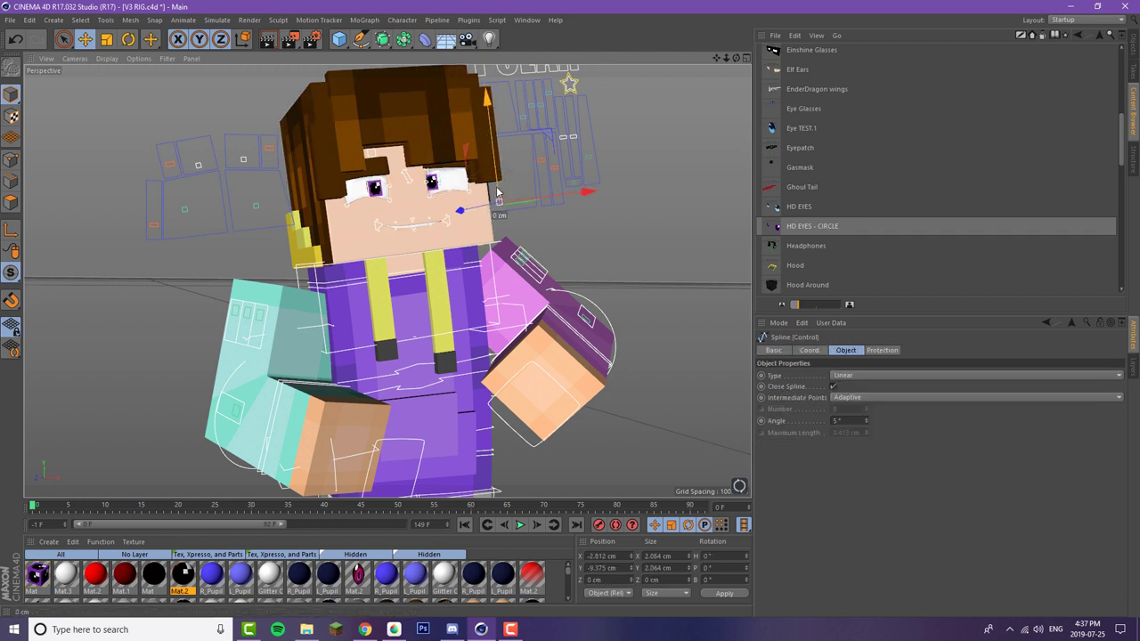
left_click(414, 237)
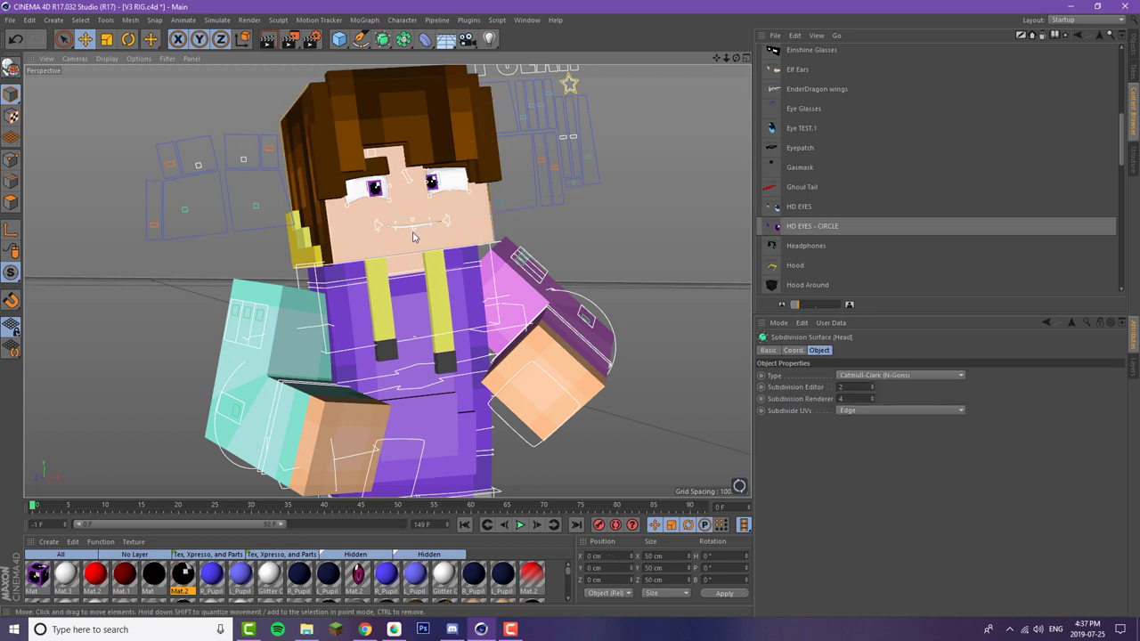
left_click(552, 153)
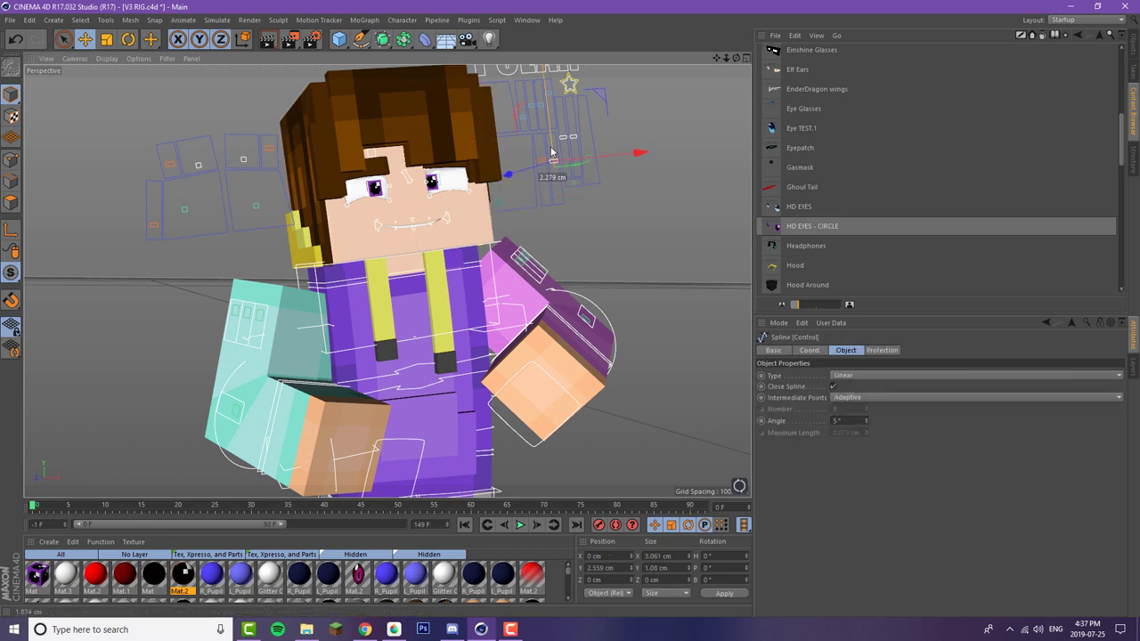
left_click(566, 196)
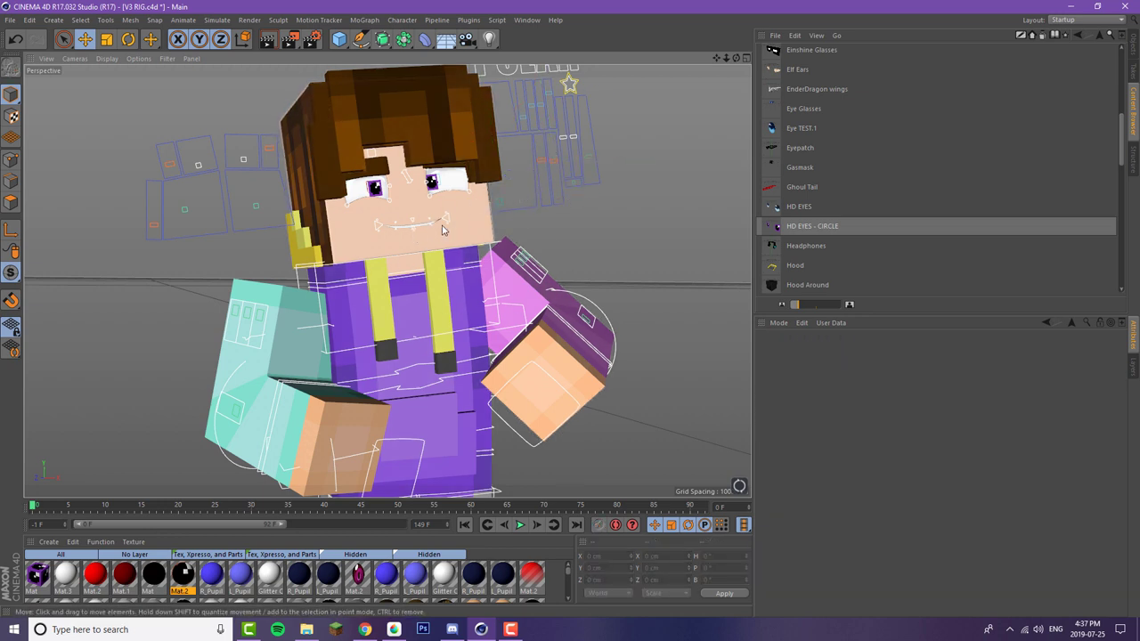
left_click(502, 203)
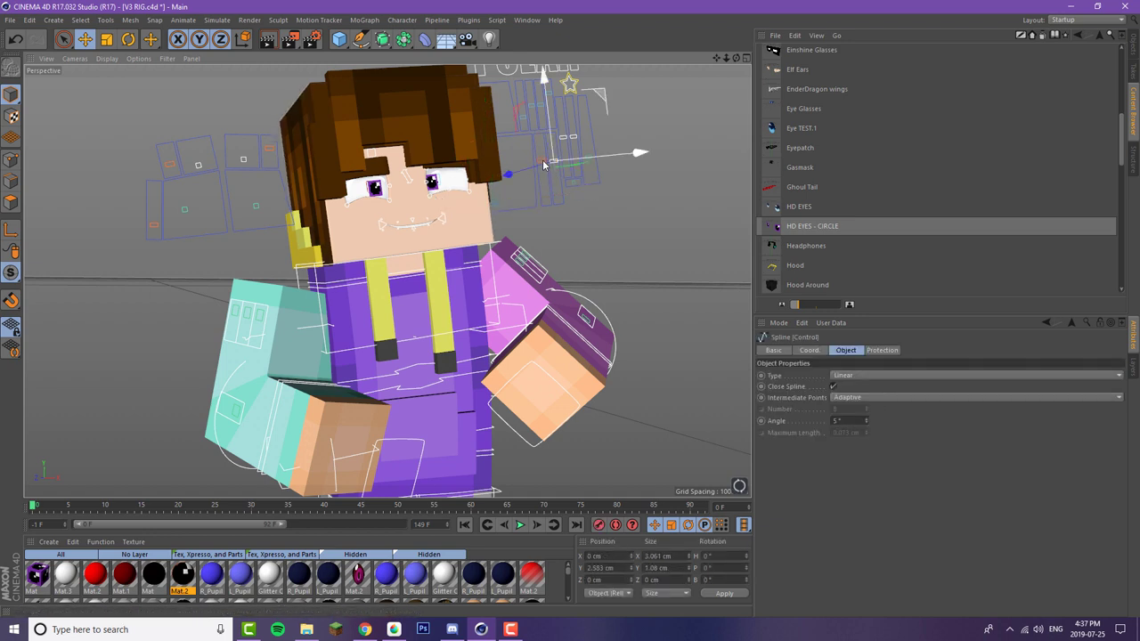
left_click(545, 155, "shift")
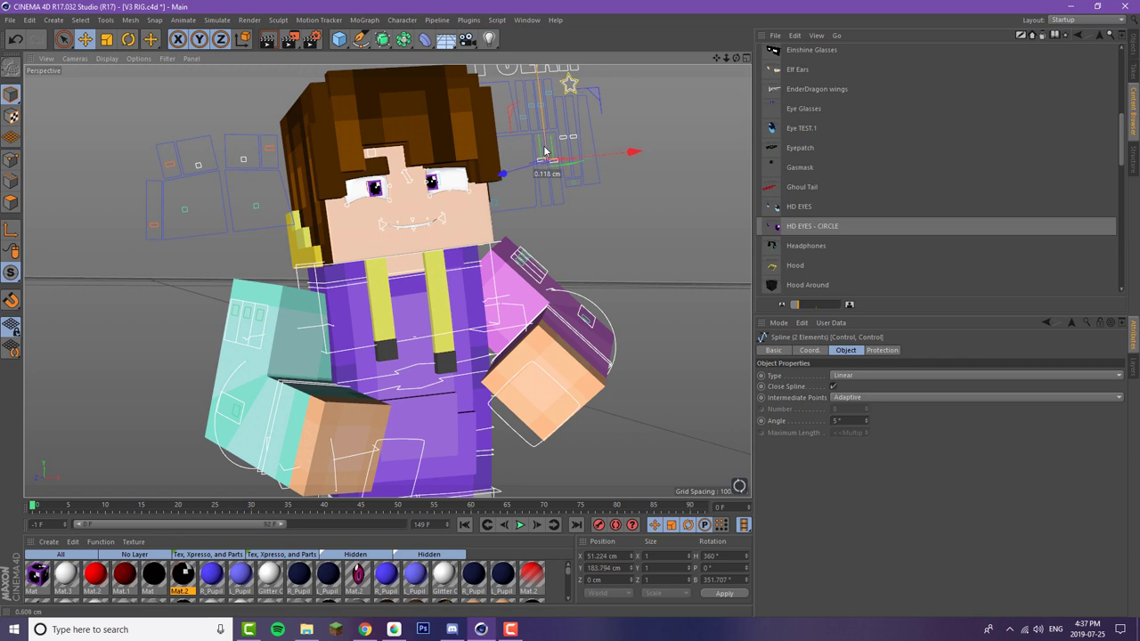
left_click(504, 203)
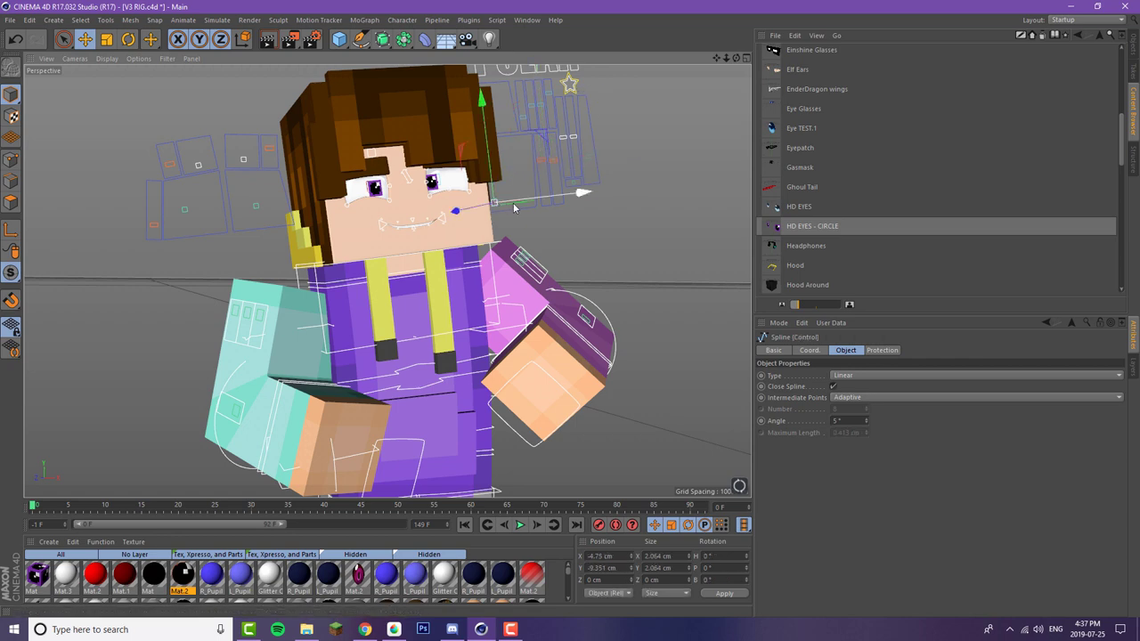
left_click(581, 239)
- Replace the HD eye material's color texture with the aphmau eye image, copying it to the project location
left_click(1131, 58)
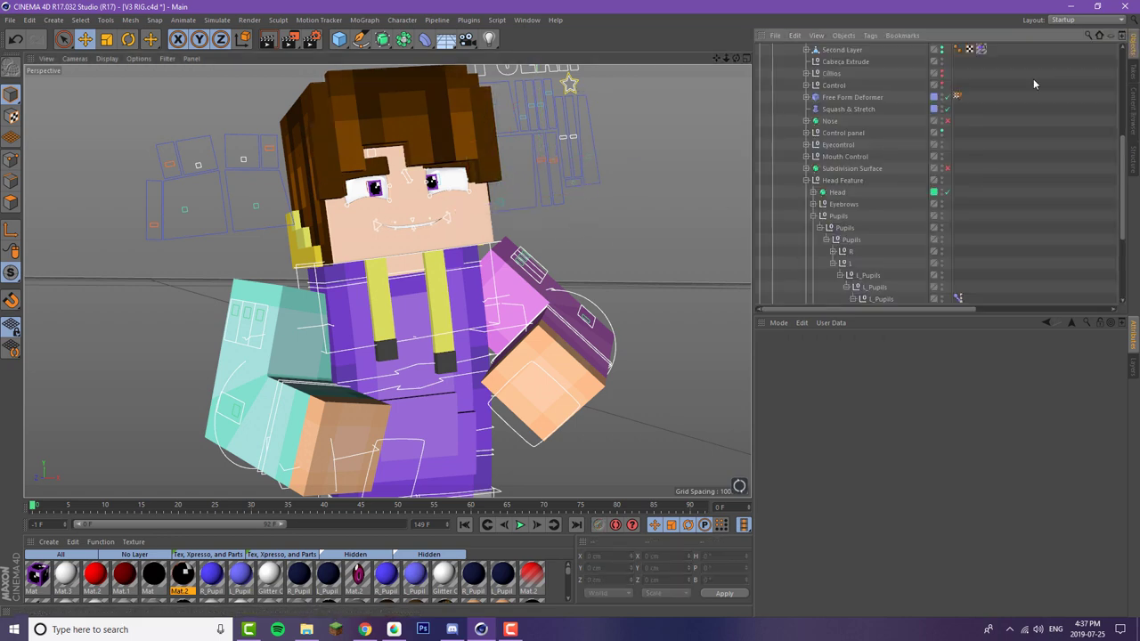
double_click(52, 584)
left_click(507, 210)
scroll(653, 250, "down", 1)
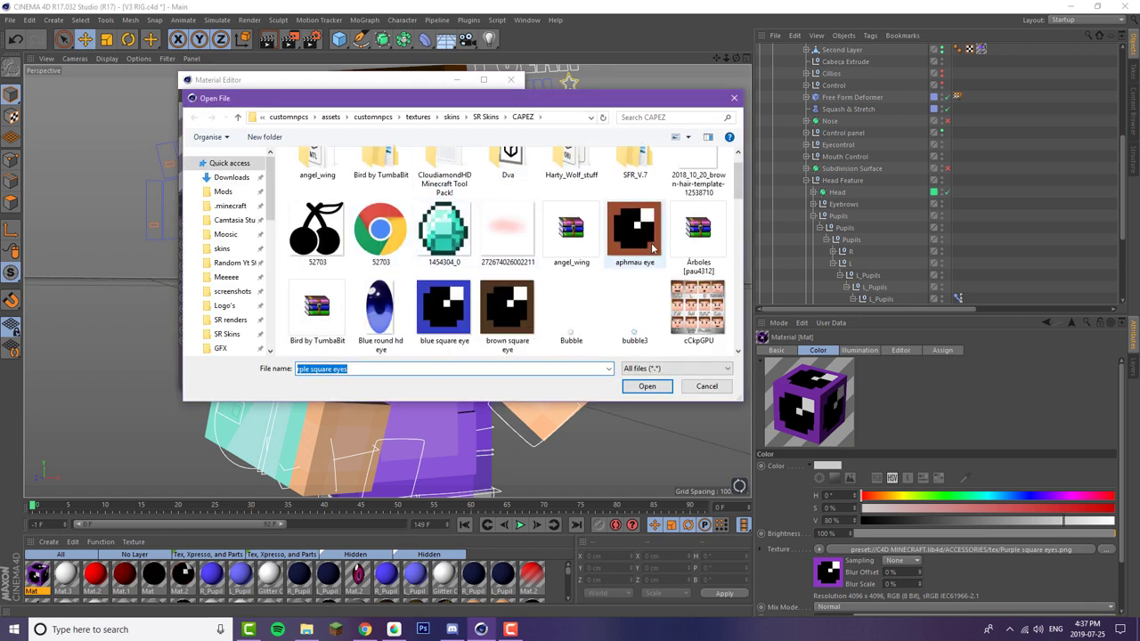
double_click(653, 249)
left_click(583, 353)
left_click(510, 79)
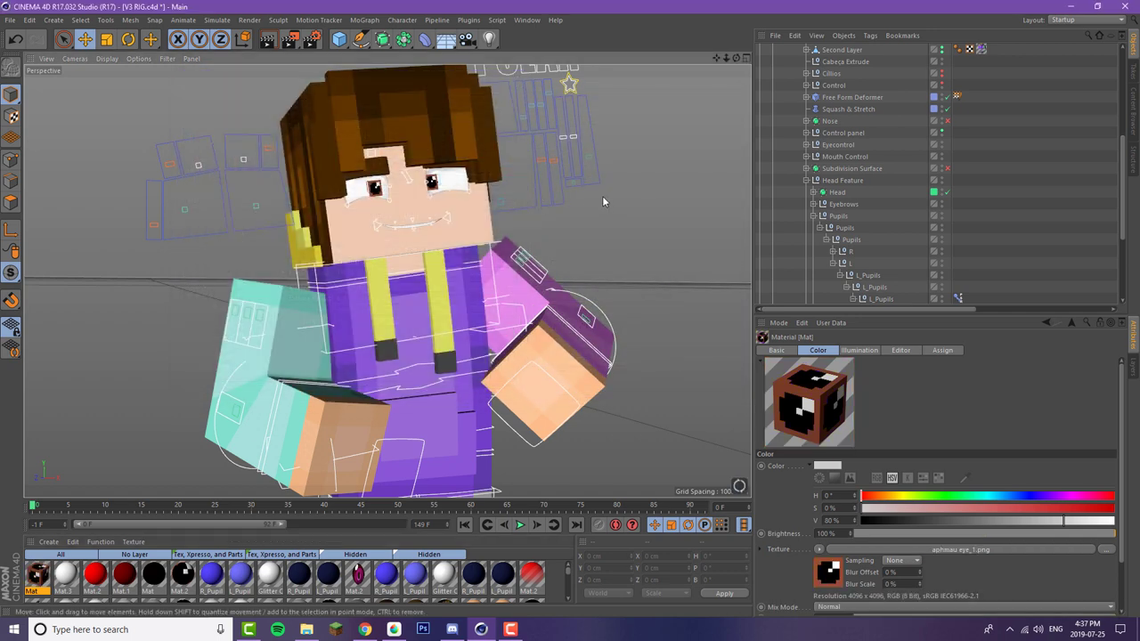
- Load the Light Dia (PV) lighting preset from the lighting presets folder into the scene
mouse_move(726, 58)
left_mouse_down()
mouse_move(715, 58)
mouse_move(730, 78)
left_mouse_up()
left_click(1136, 89)
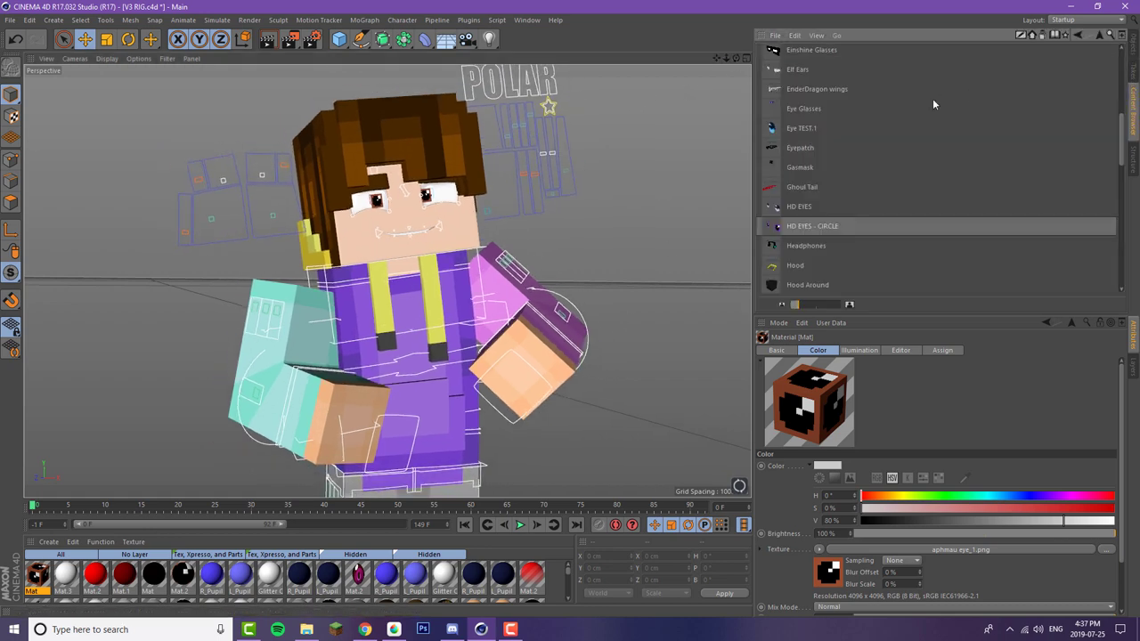
left_click(1101, 35)
double_click(822, 149)
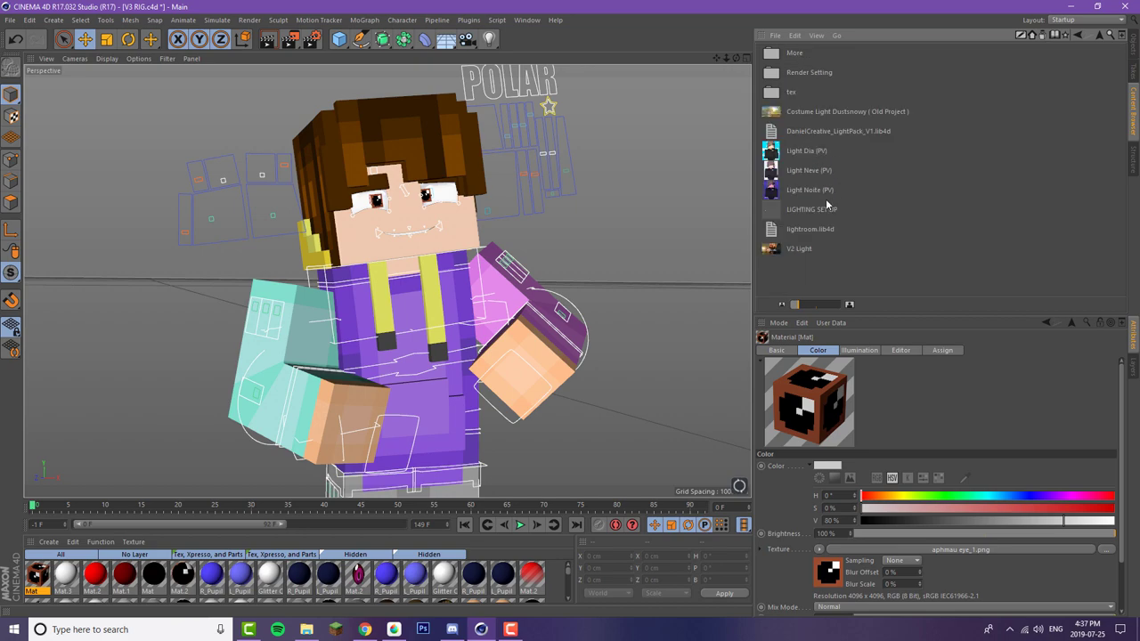
mouse_move(306, 630)
mouse_move(311, 594)
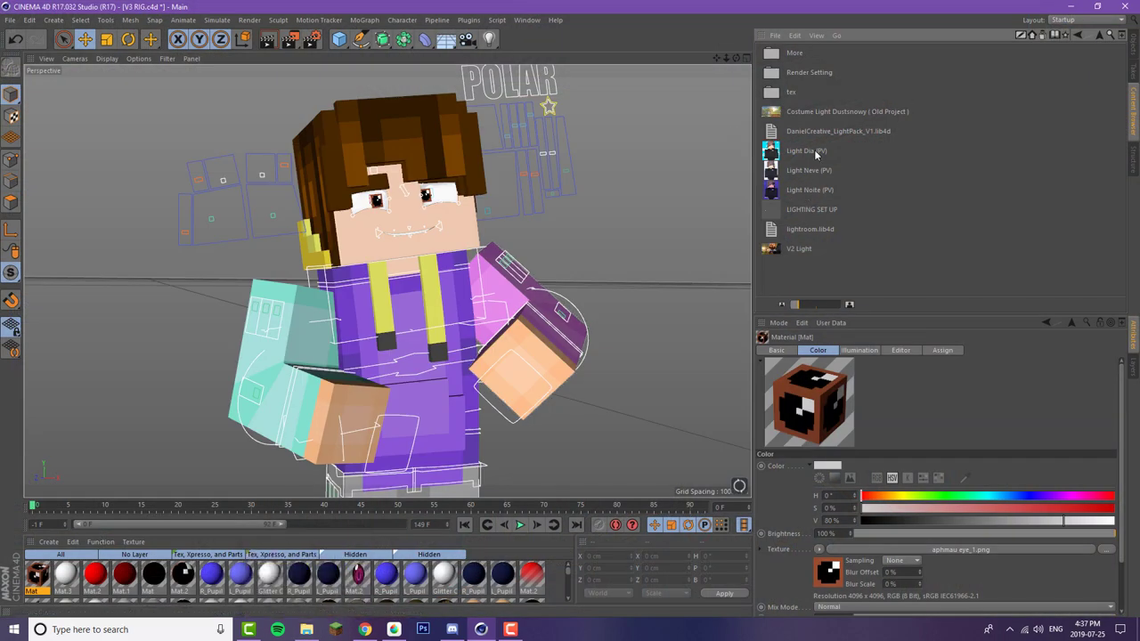
double_click(814, 152)
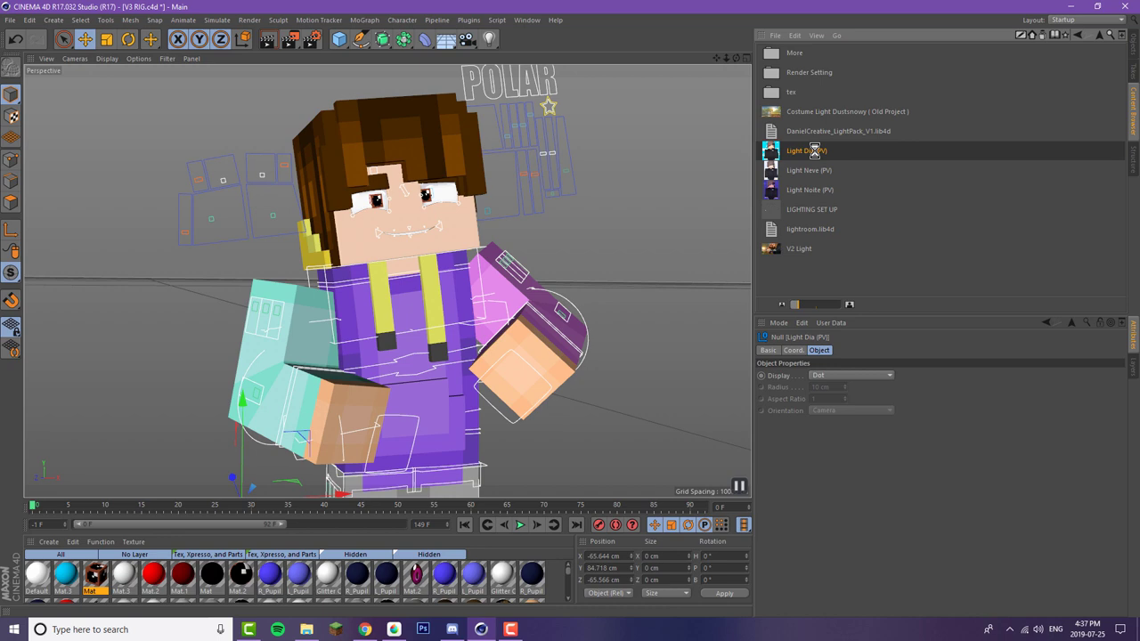
- Delete the sky object with its contour light and clouds from the Light Dia (PV) lighting group
left_click(1133, 46)
scroll(813, 130, "up", 6)
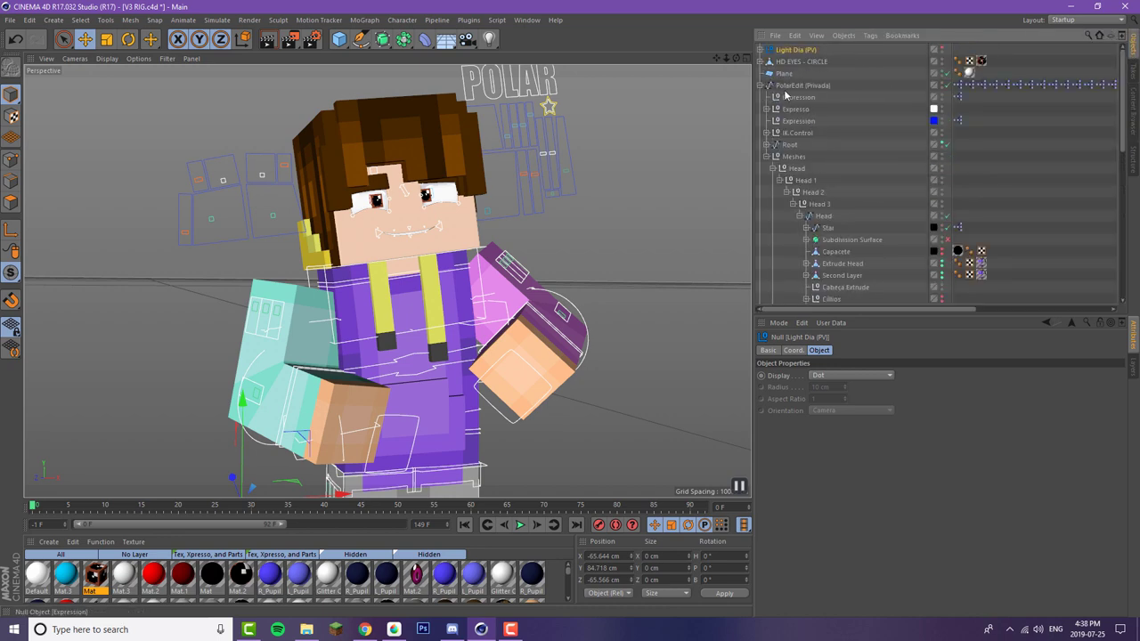
left_click(760, 85)
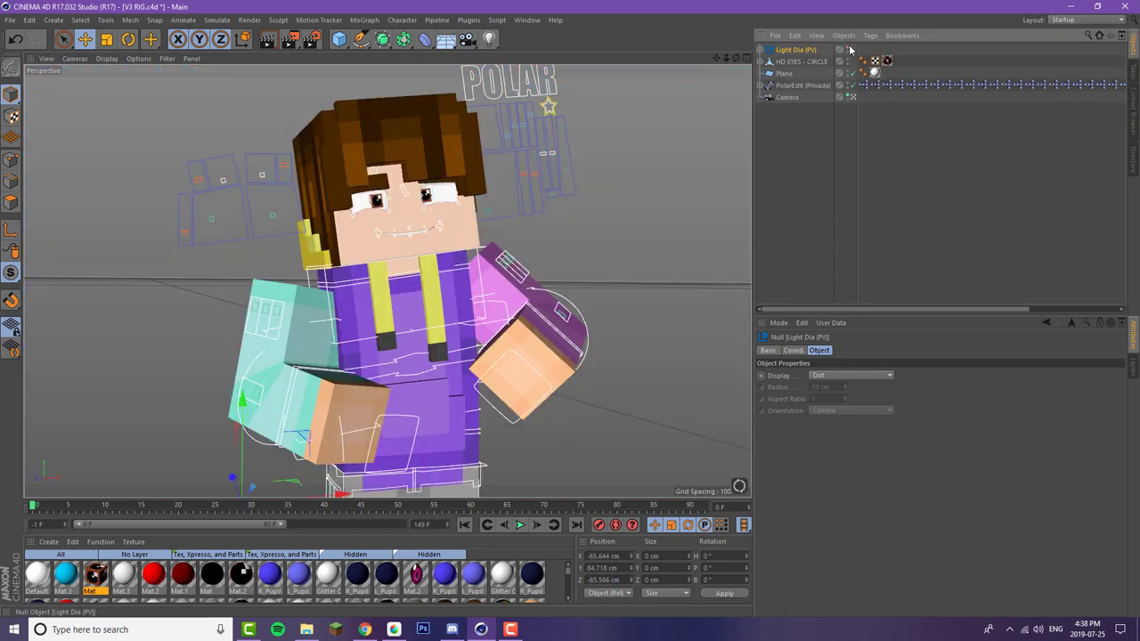
left_click(759, 50)
left_click(766, 62)
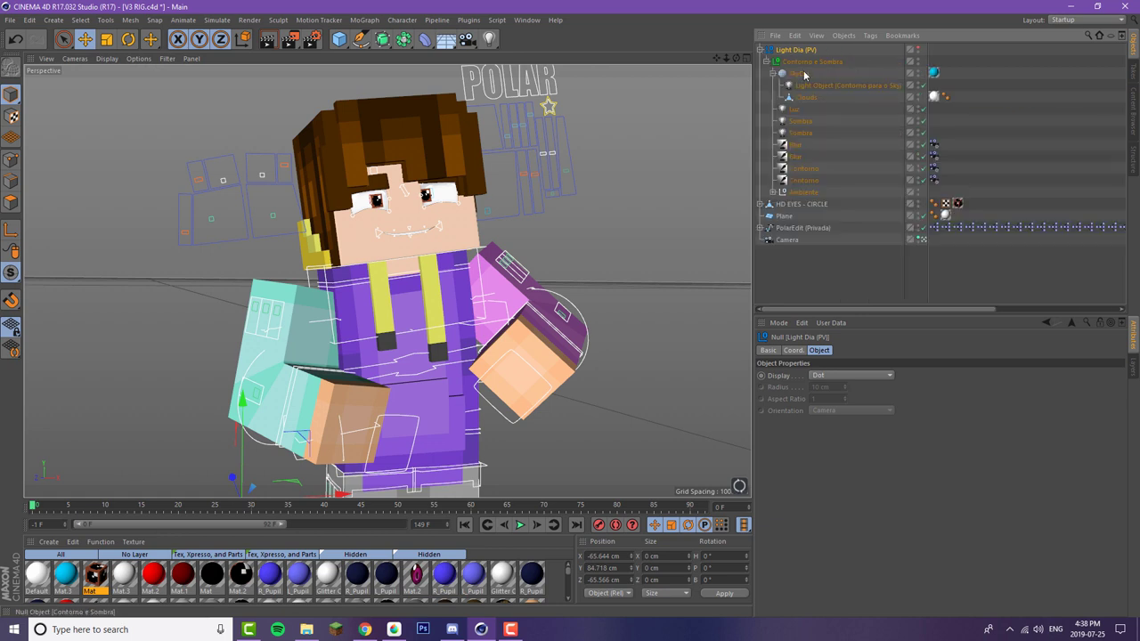
left_click(799, 73)
left_click(795, 35)
left_click(800, 90)
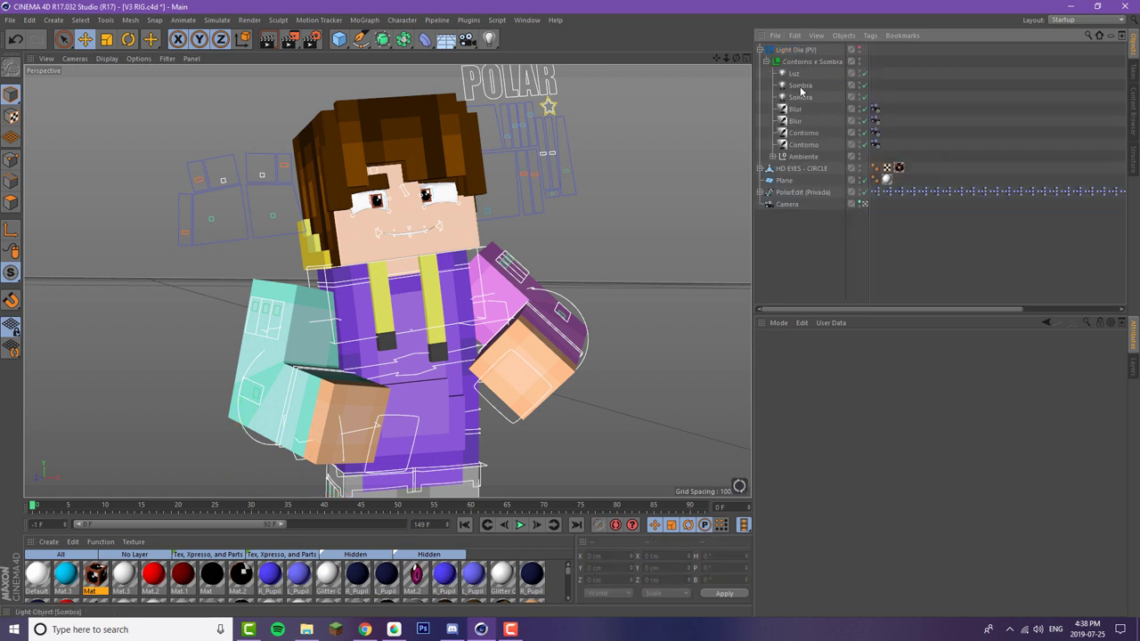
- Toggle the visibility of the Light Dia (PV) group and render a preview of the lit character
left_click(860, 50)
left_click(860, 50)
left_click(860, 50)
left_click(860, 50)
left_click(289, 39)
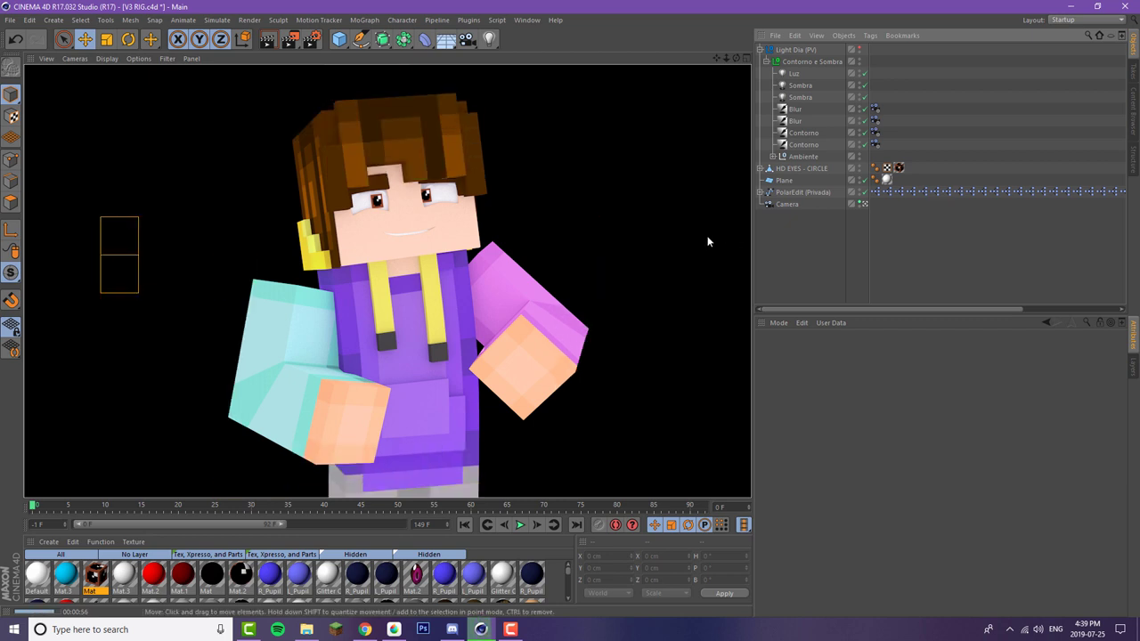
- Adjust the lower eyelid control of the brow-side eye and shift the facial control beside the head slightly inward
left_click(565, 246)
left_click(372, 210)
left_click_drag(371, 208, 373, 216)
left_click(484, 235)
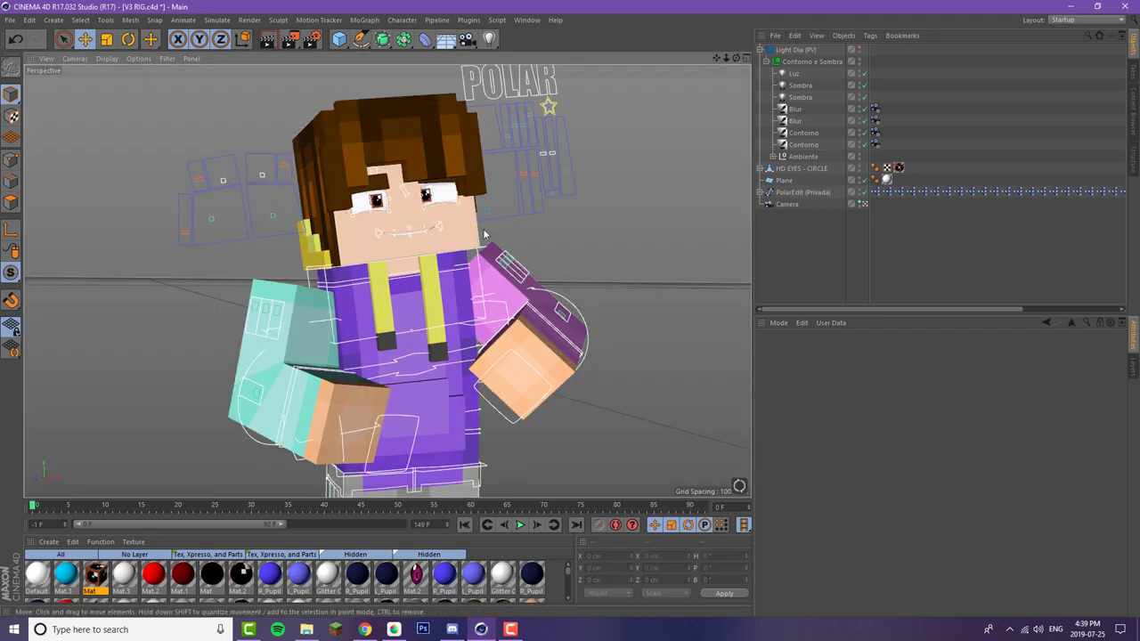
scroll(481, 230, "up", 1)
left_click(495, 212)
left_click_drag(518, 210, 509, 212)
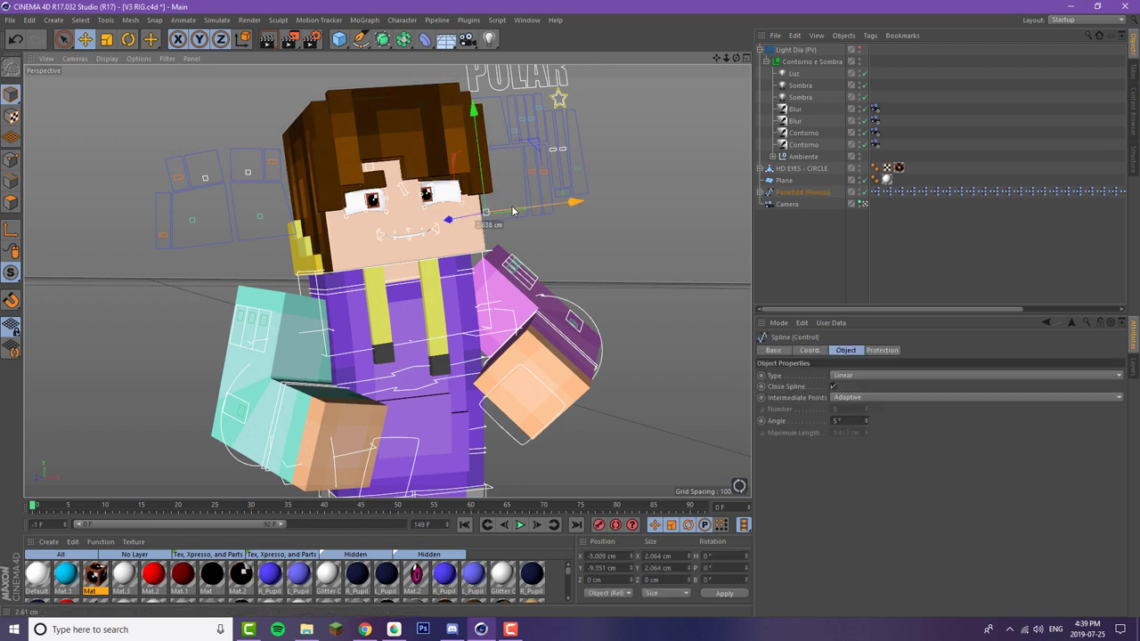
- Undo the last mouth adjustment and readjust the middle mouth control to shape a thin closed smile
left_click(409, 238)
left_click_drag(409, 234, 409, 225)
left_click(557, 257)
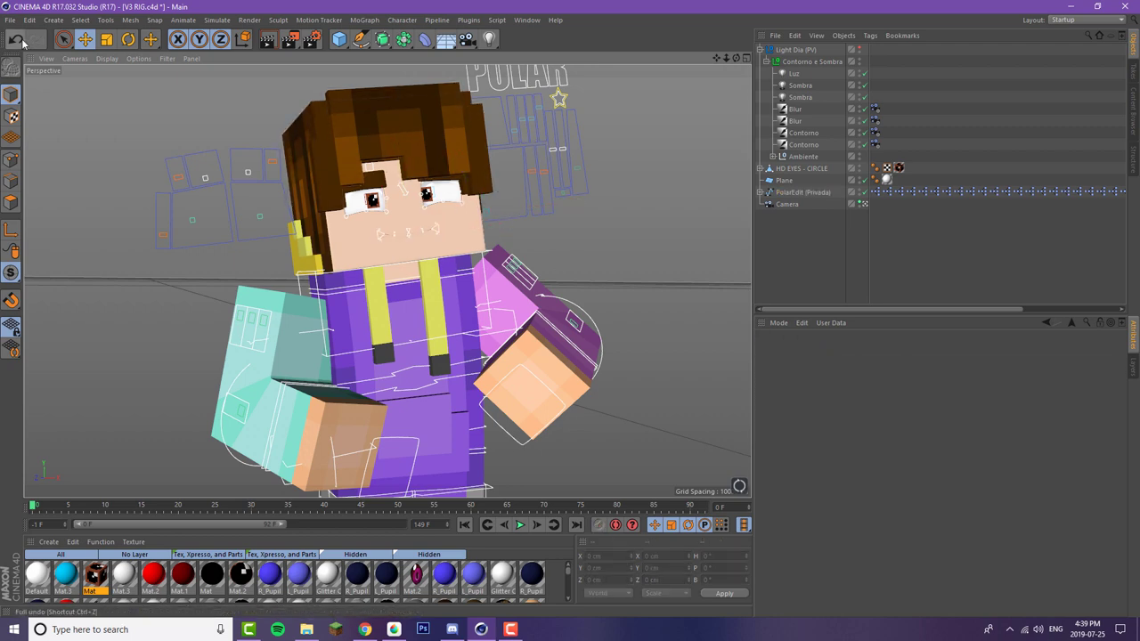
left_click(16, 40)
scroll(454, 241, "up", 1)
scroll(445, 239, "up", 5)
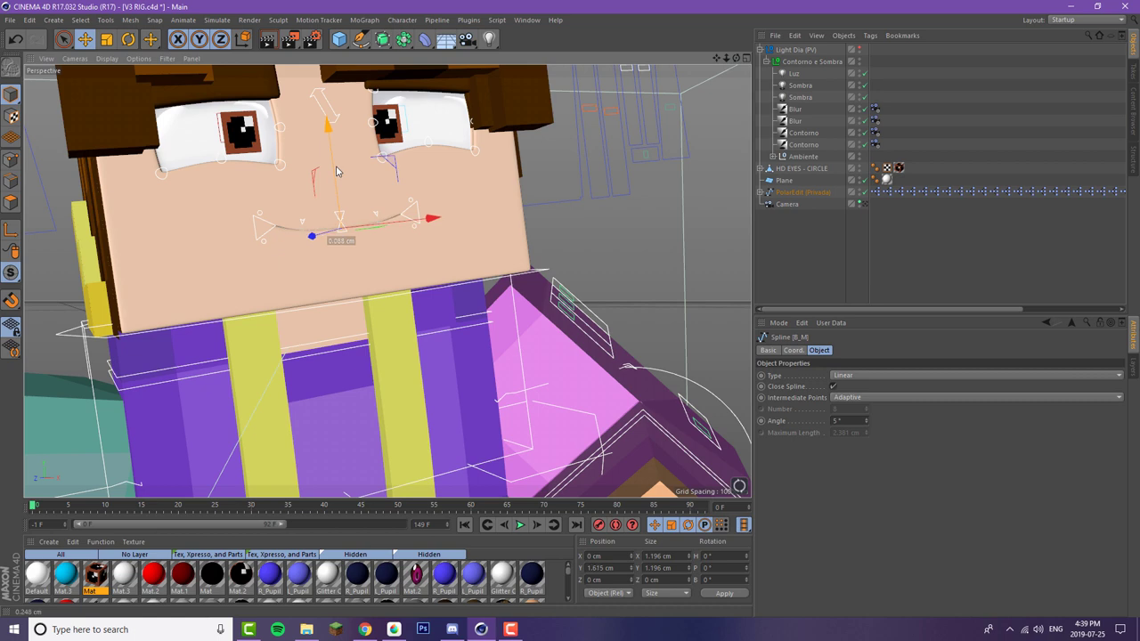
scroll(675, 255, "down", 5)
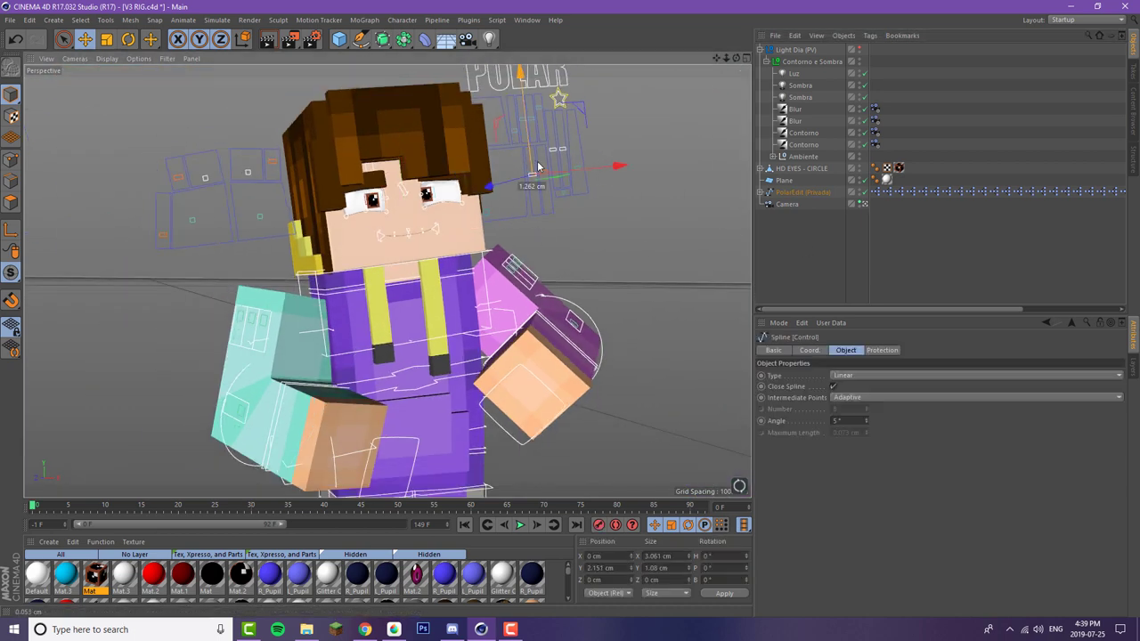
left_click(582, 251)
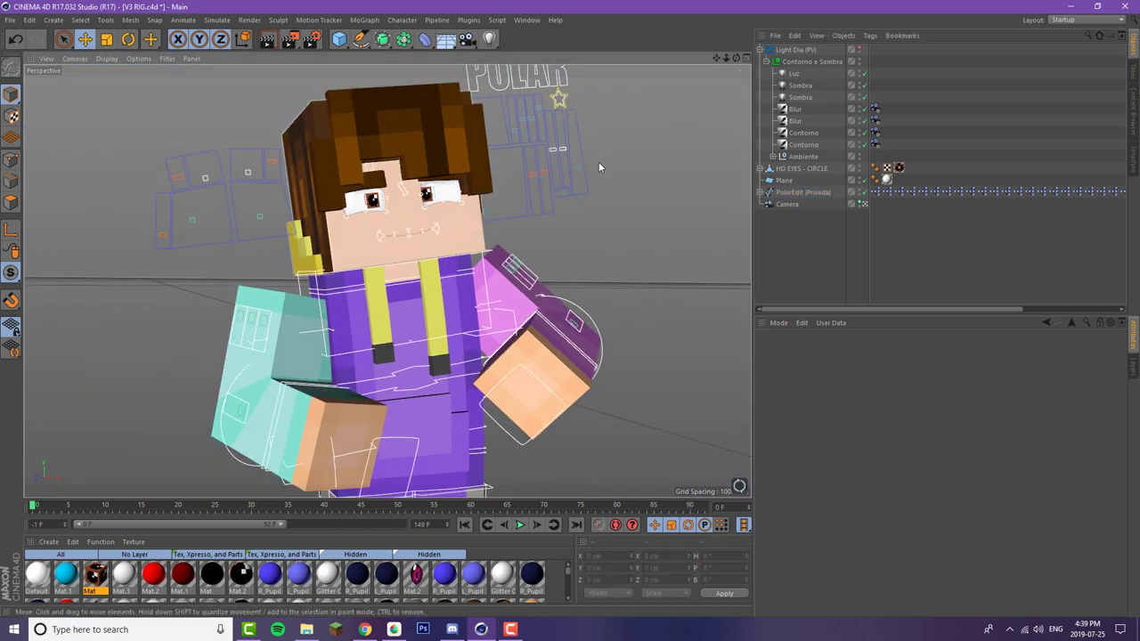
- Collapse the Contorno e Sombra group and edit the Ambient Occlusion gradient's dark color in the render settings
left_click(793, 50)
left_click(766, 61)
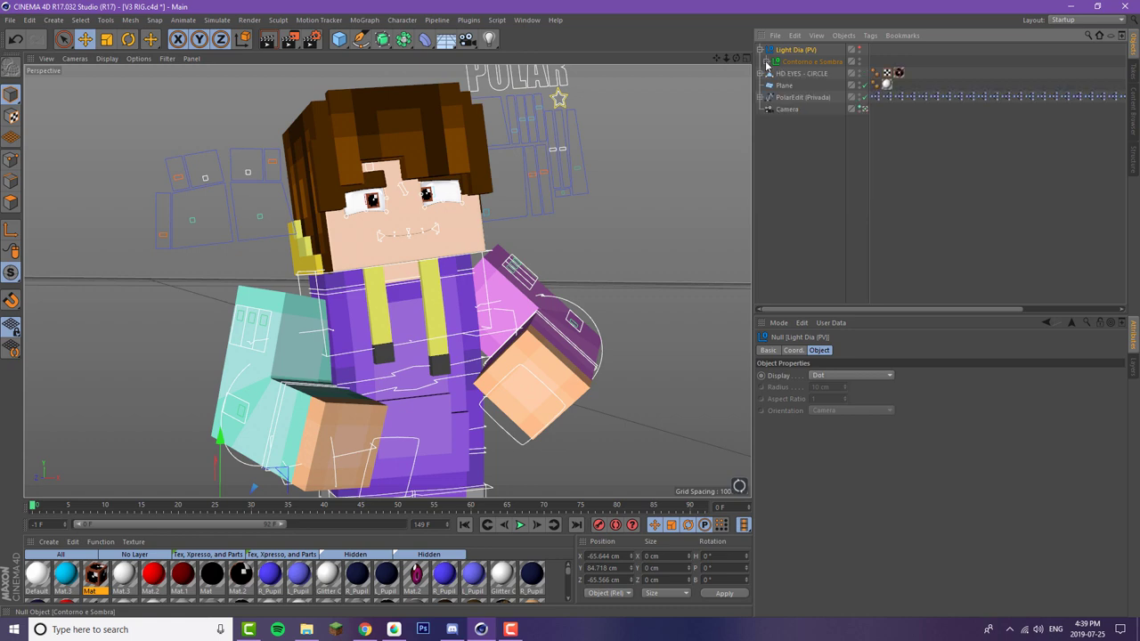
left_click(312, 38)
left_click(112, 142)
double_click(252, 95)
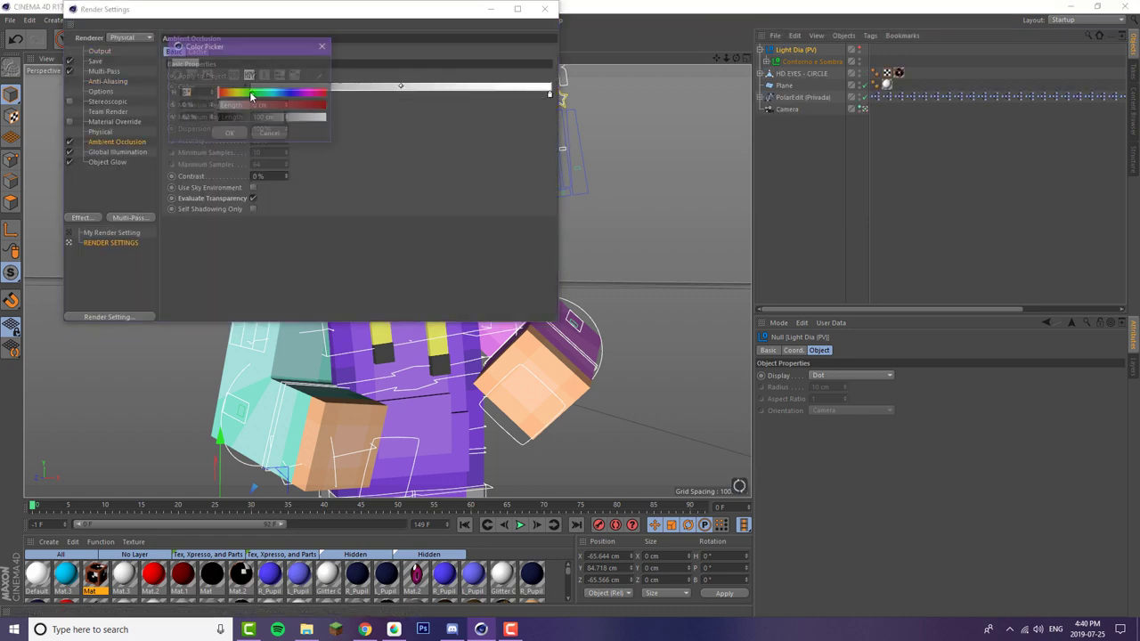
left_click(230, 132)
left_click(545, 9)
- Render the scene at 1920x1080 to the Picture Viewer and check the face and body in the developing image
left_click(290, 39)
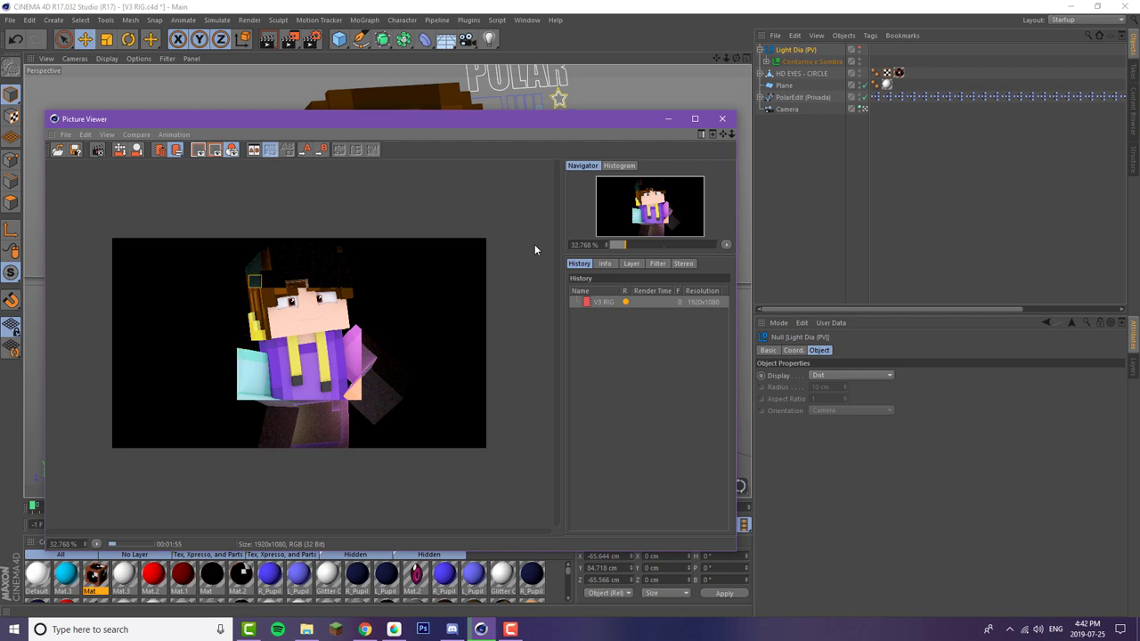
scroll(292, 261, "up", 3)
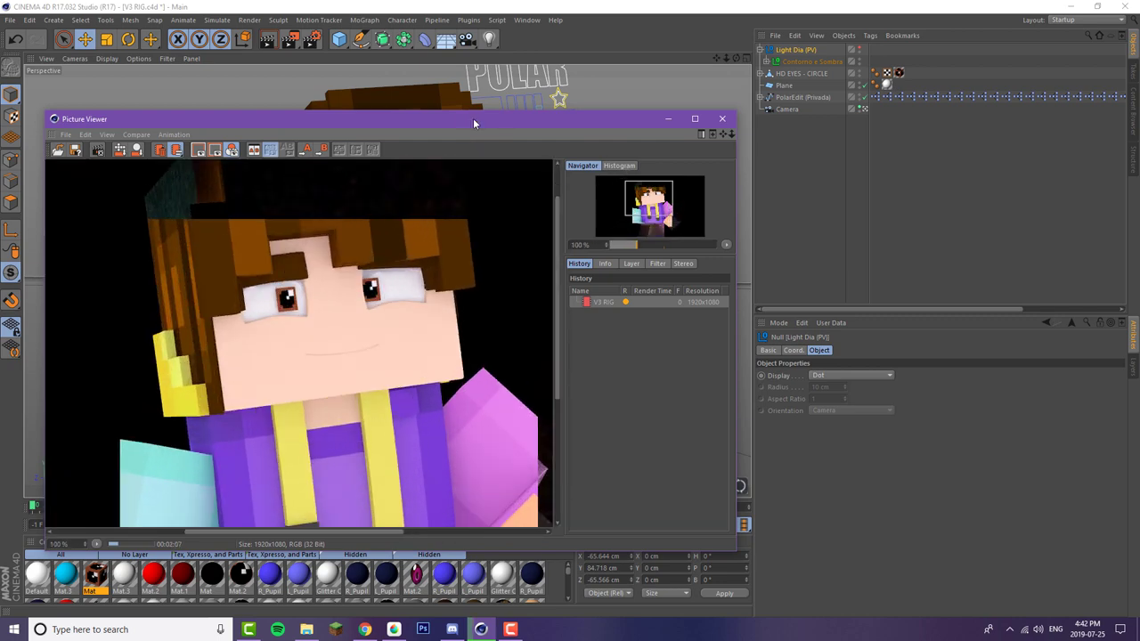
left_click_drag(473, 118, 508, 148)
scroll(494, 283, "down", 4)
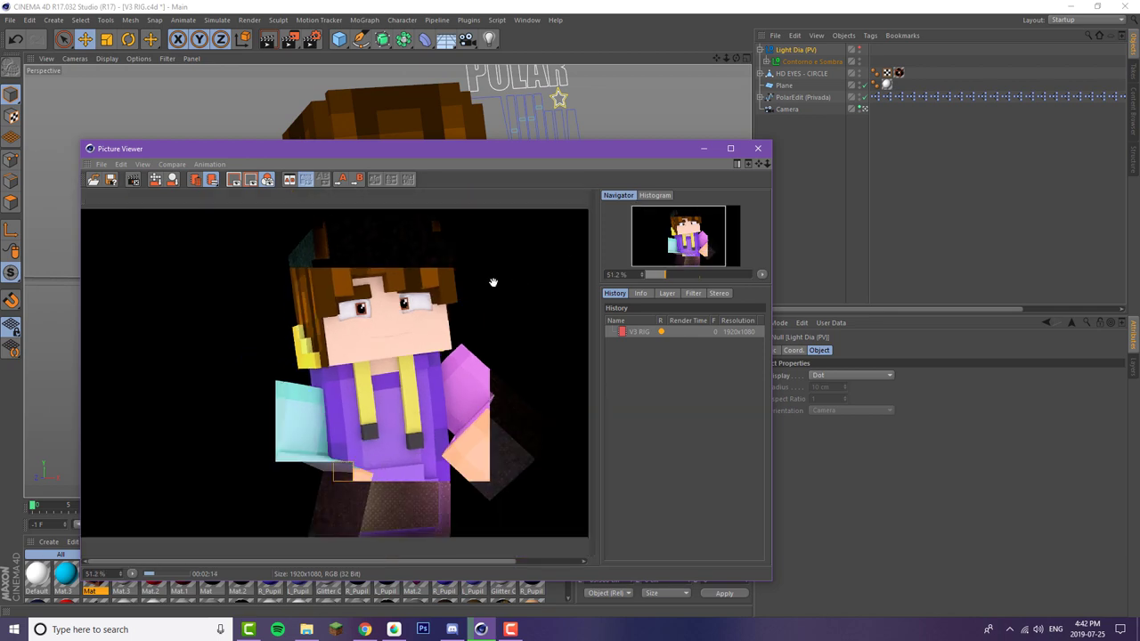
left_click(758, 148)
- Inspect the general settings of the Sombra and Contorno lights in the Contorno e Sombra group
left_click(775, 63)
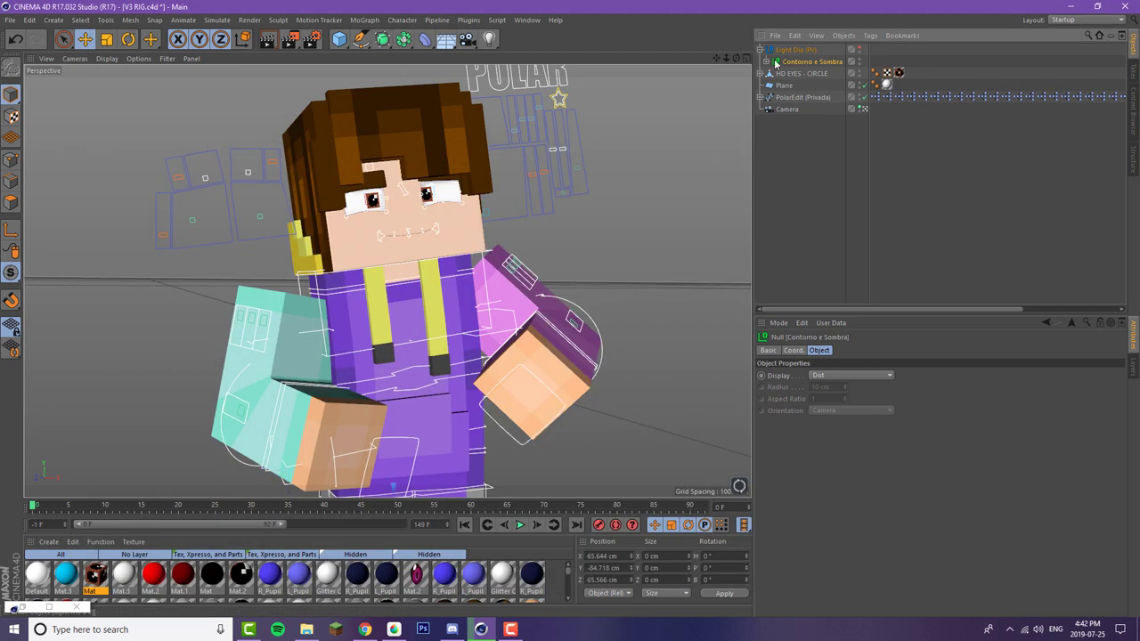
left_click(766, 61)
left_click(797, 85)
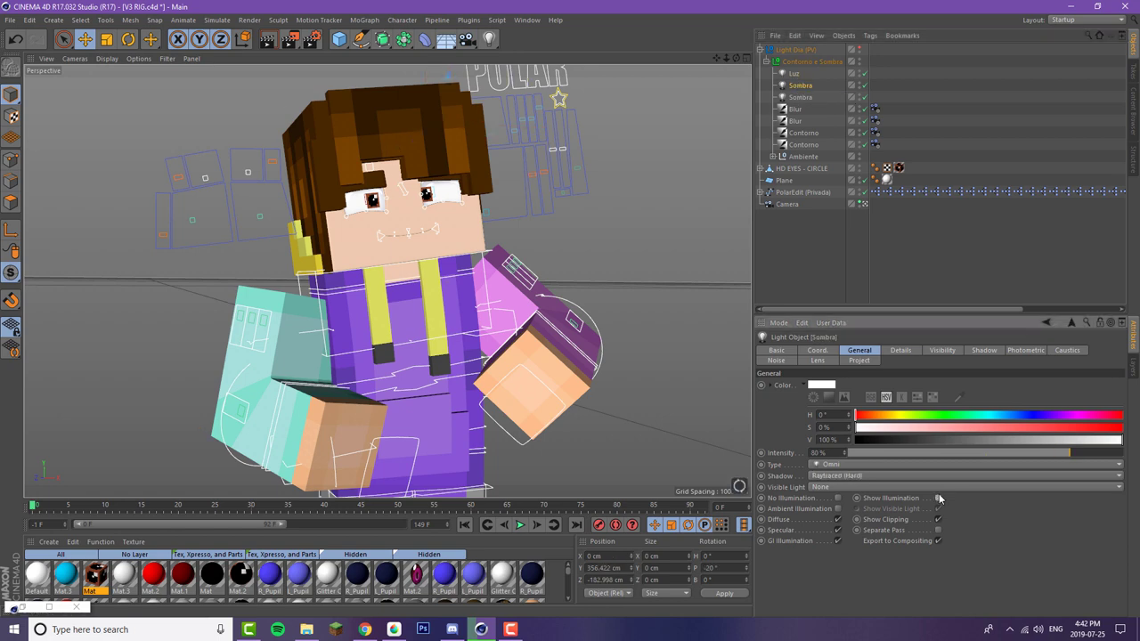
- Bring the Picture Viewer back at full size and examine the face, then the whole character in the render
key("shift+r")
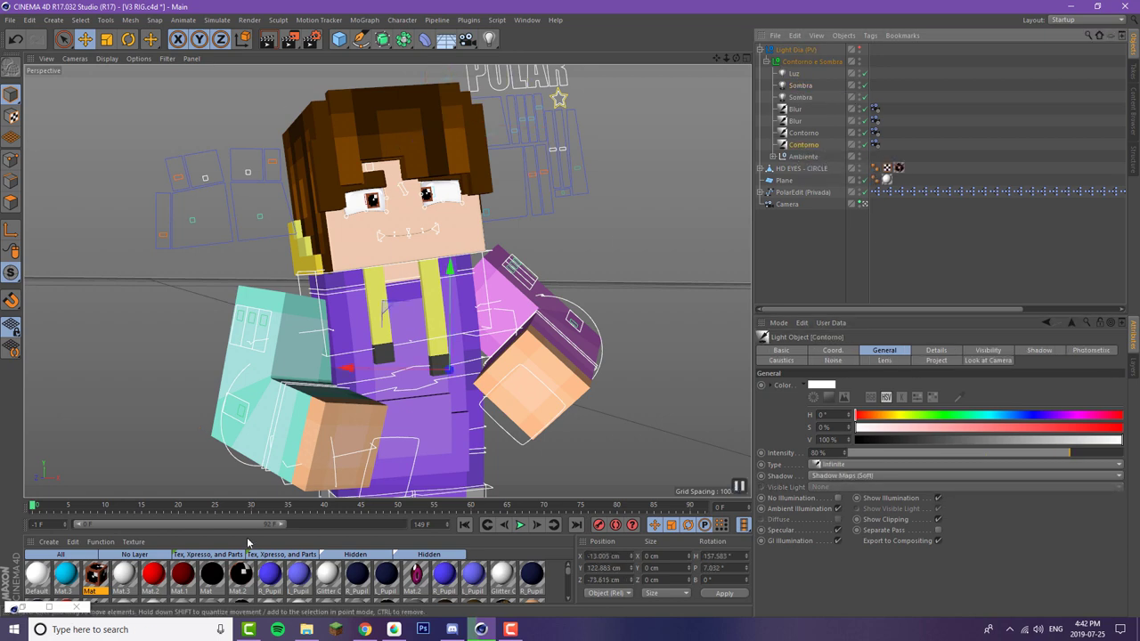
scroll(390, 319, "up", 5)
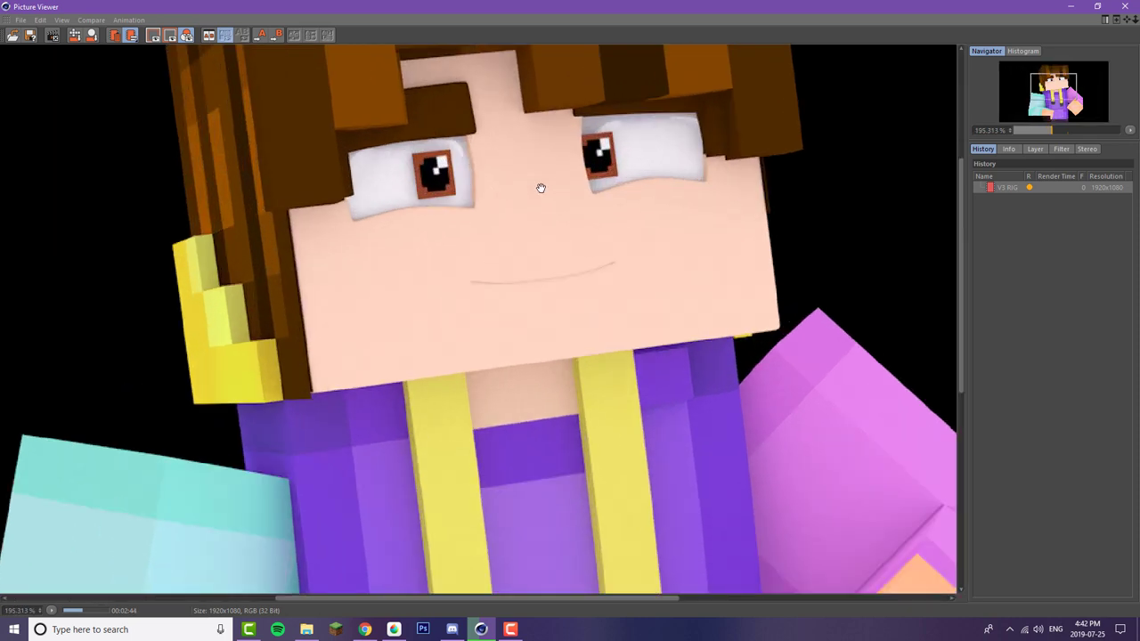
scroll(537, 190, "down", 3)
scroll(739, 214, "down", 3)
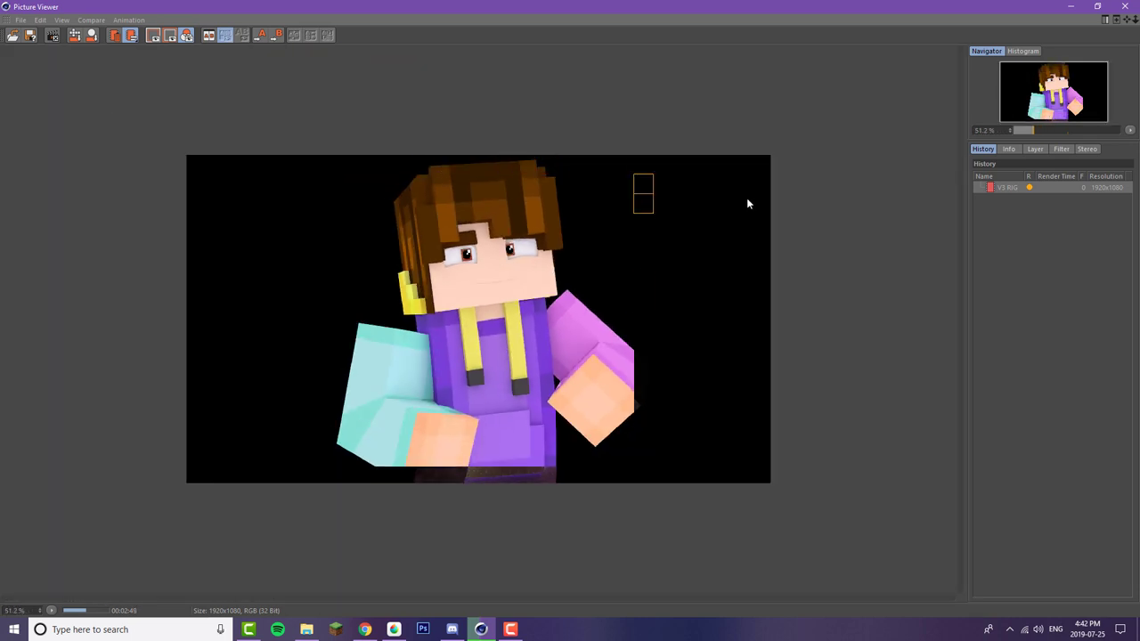